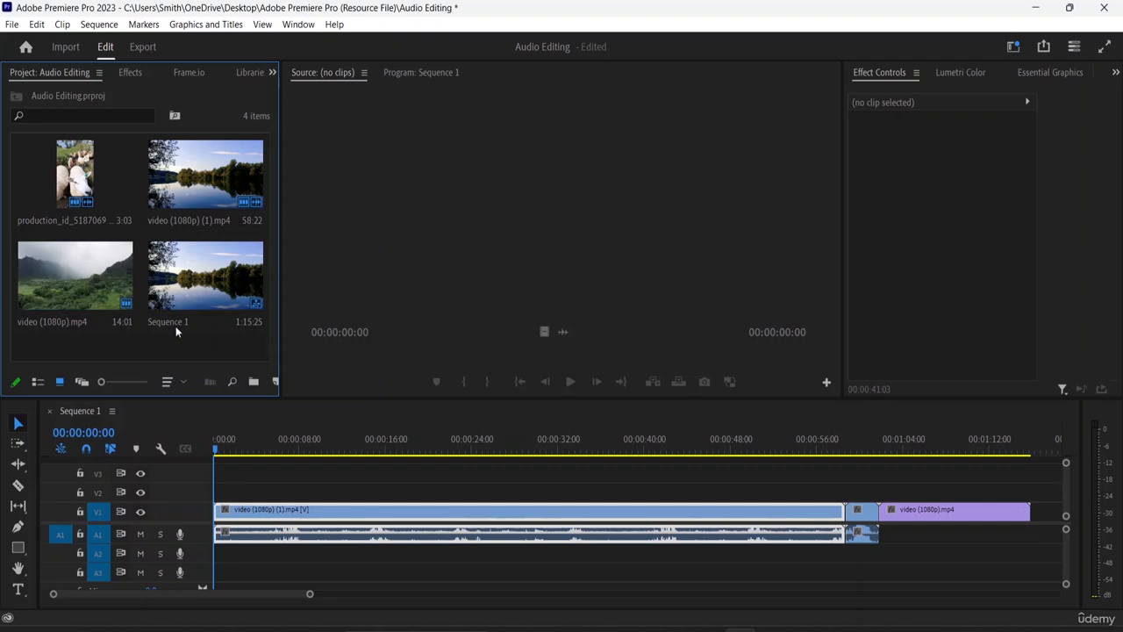
- Play Sequence 1 from about 00:00:55:12 across the cut into the sheep clip to hear the clips' original audio
mouse_move(176, 330)
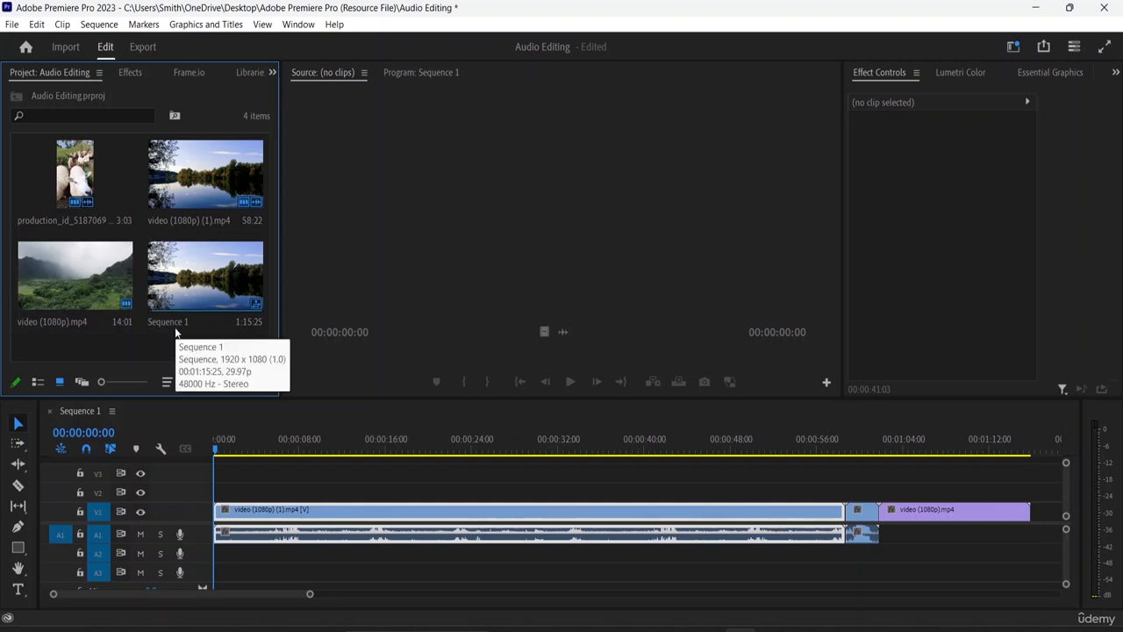
scroll(293, 532, "down", 2)
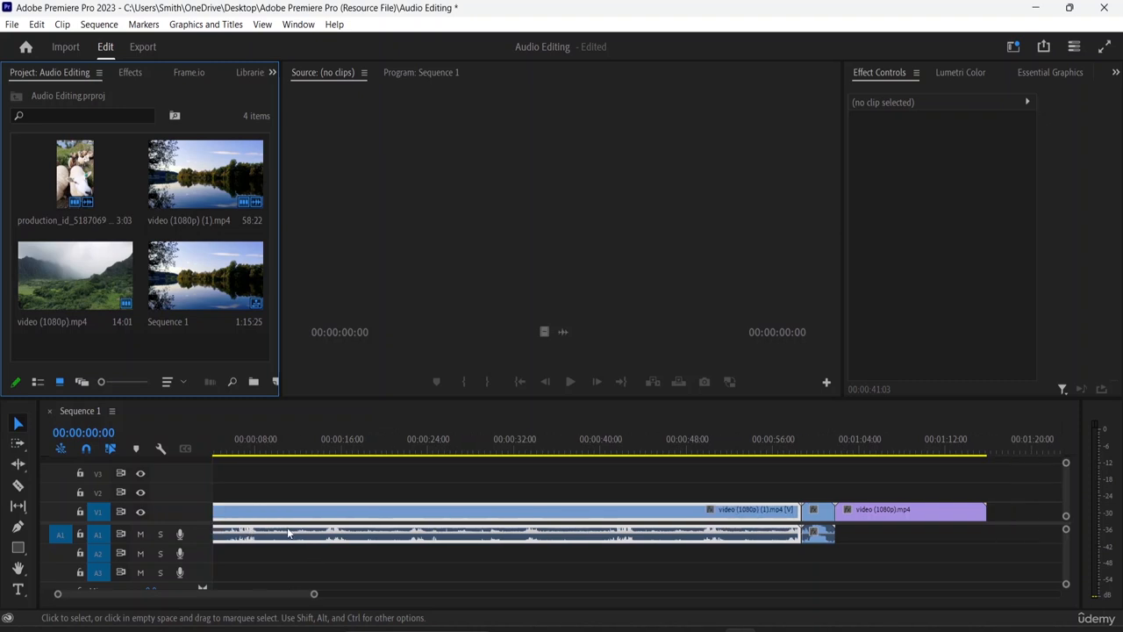
scroll(292, 531, "up", 2)
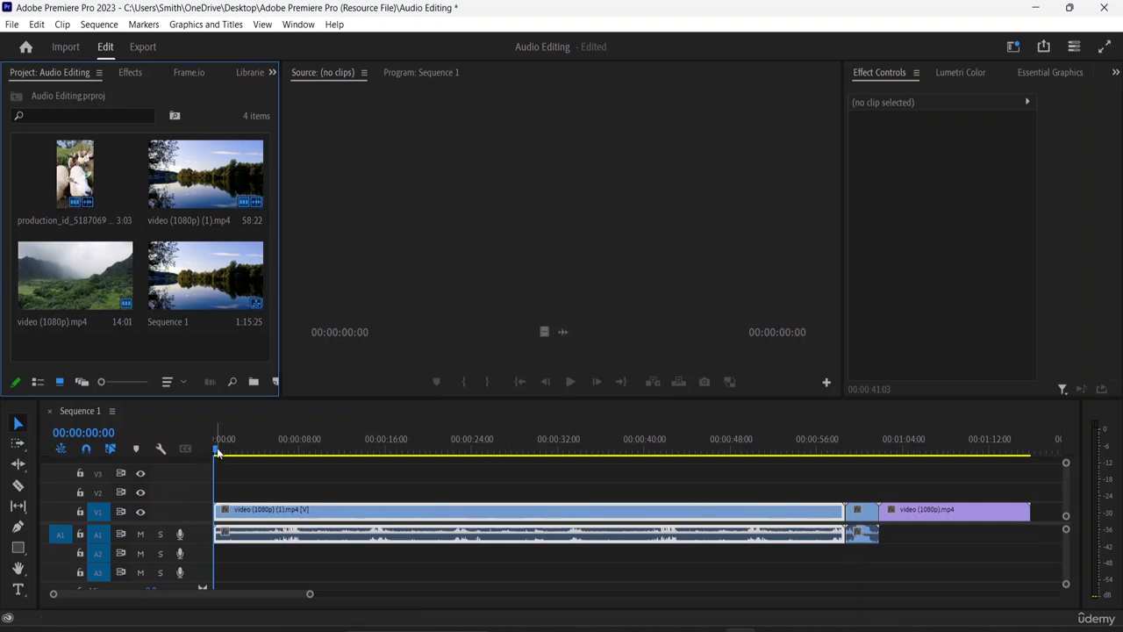
left_click_drag(218, 451, 811, 470)
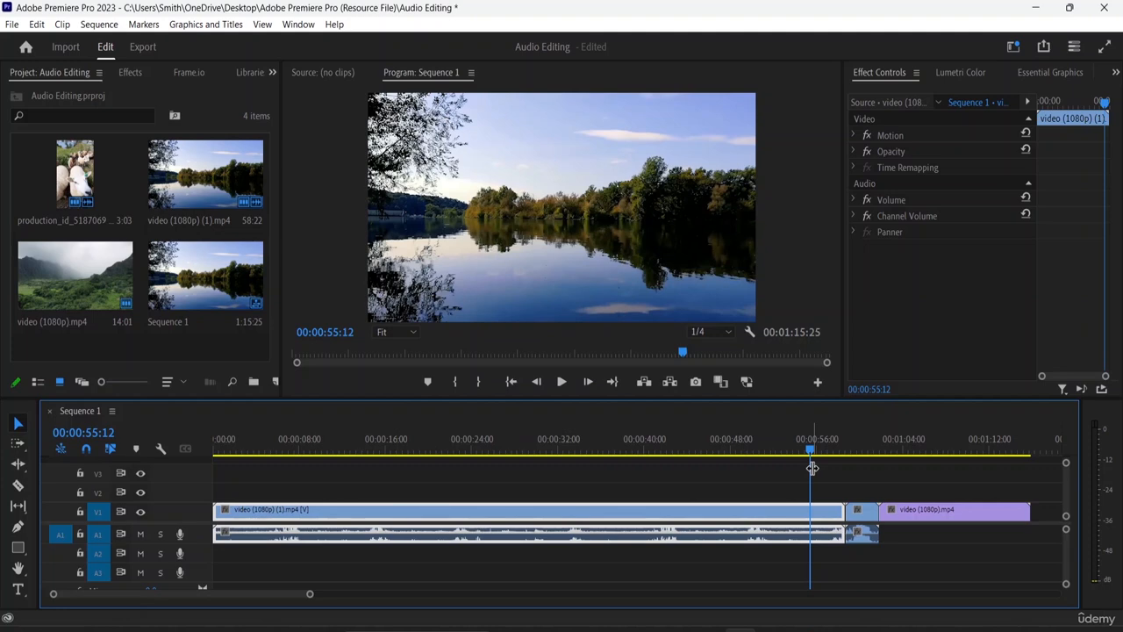
key("space")
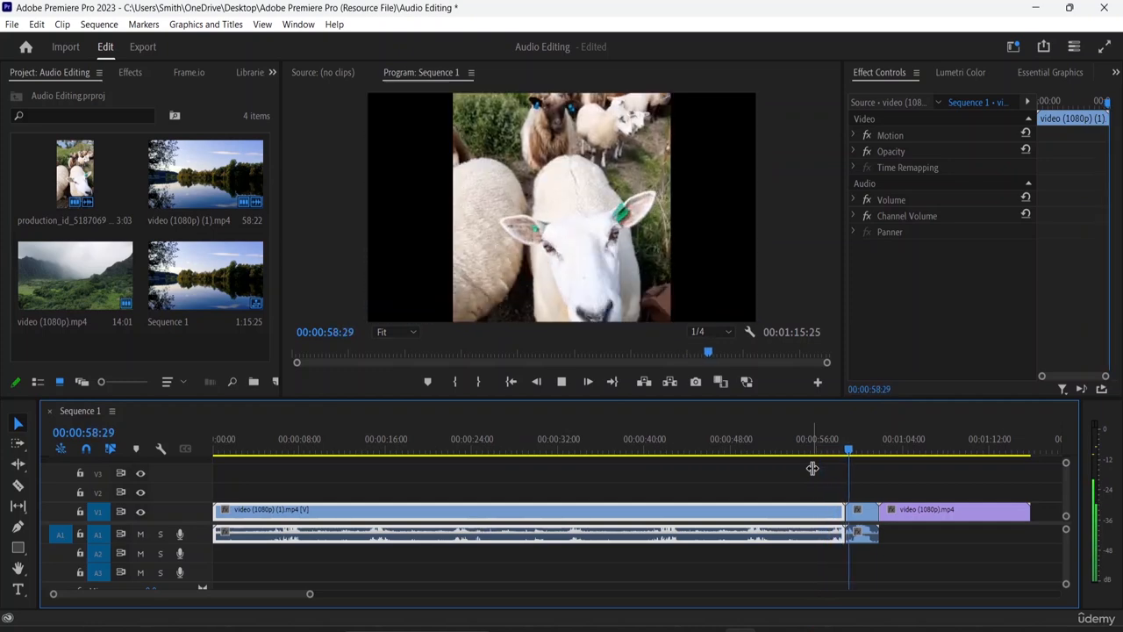
key("space")
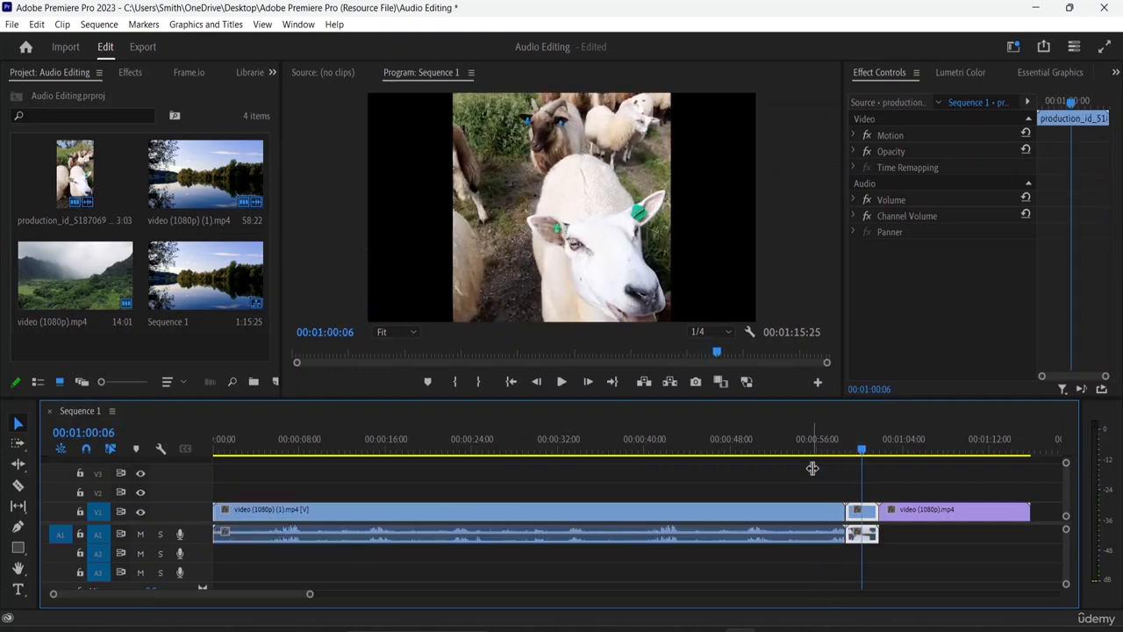
- Unlink the audio from the video of the first clip, video (1080p) (1).mp4, in Sequence 1
left_click(555, 534)
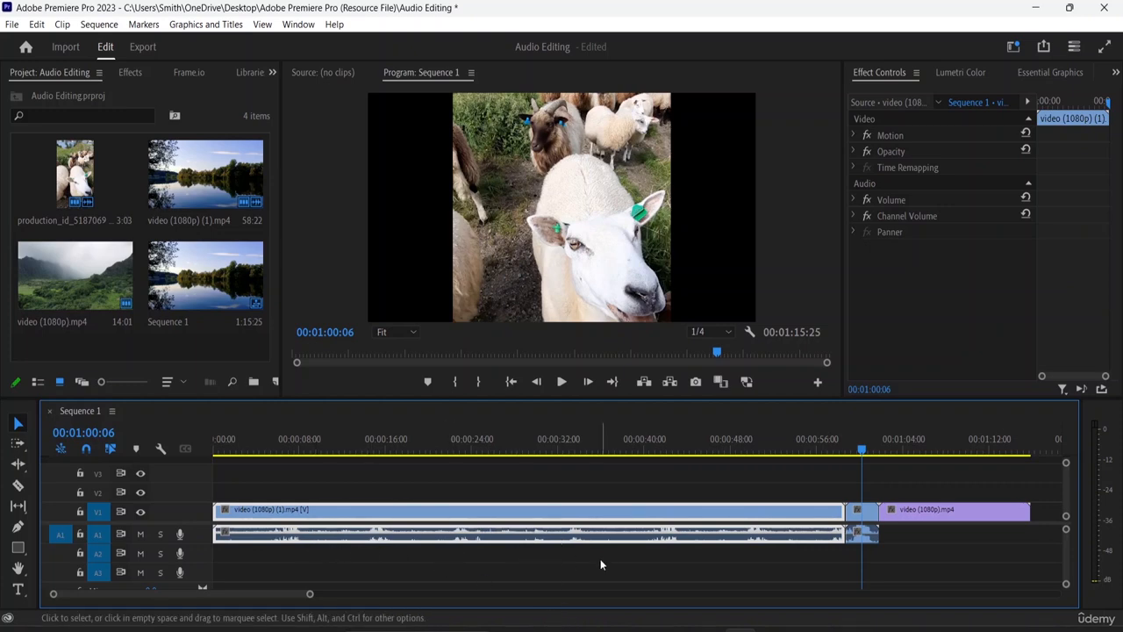
left_click(860, 537)
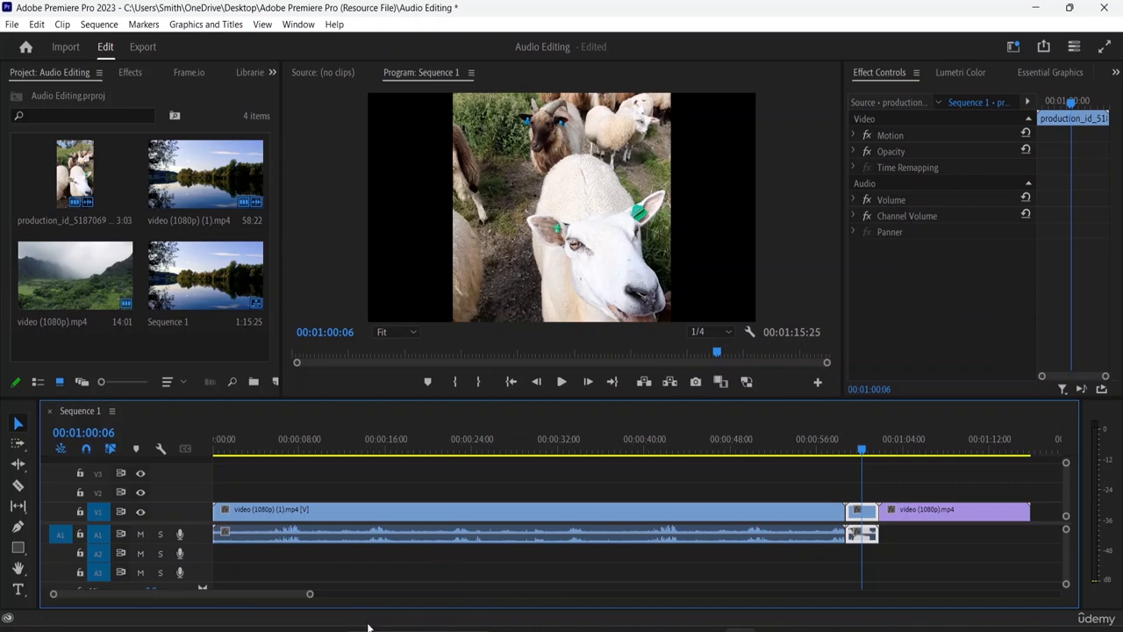
left_click(477, 544)
left_click(477, 541)
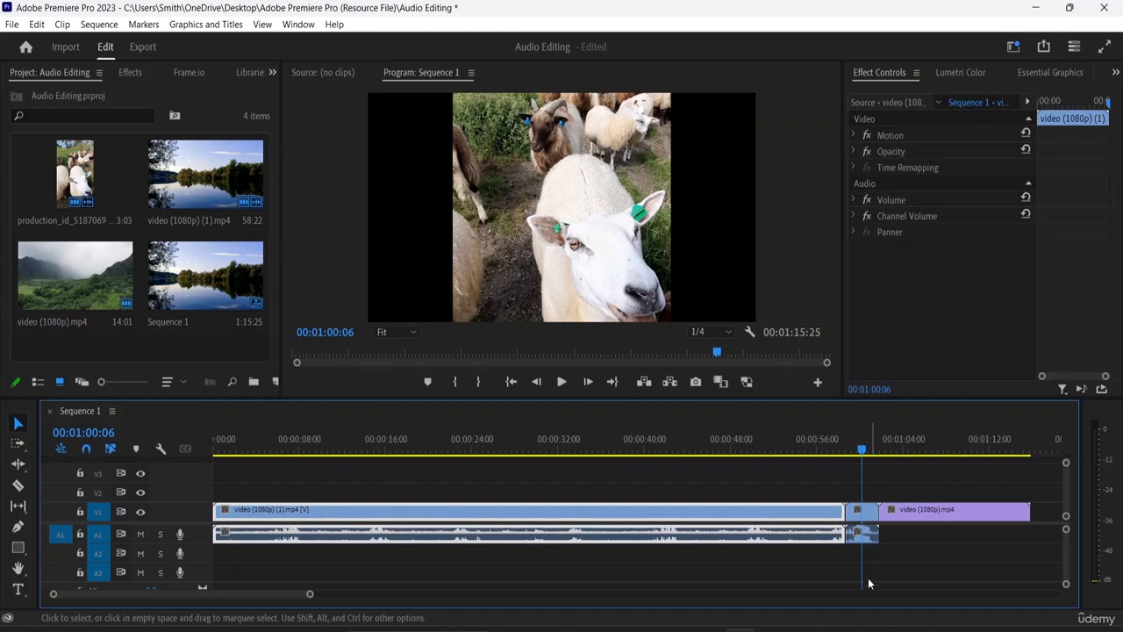
right_click(552, 537)
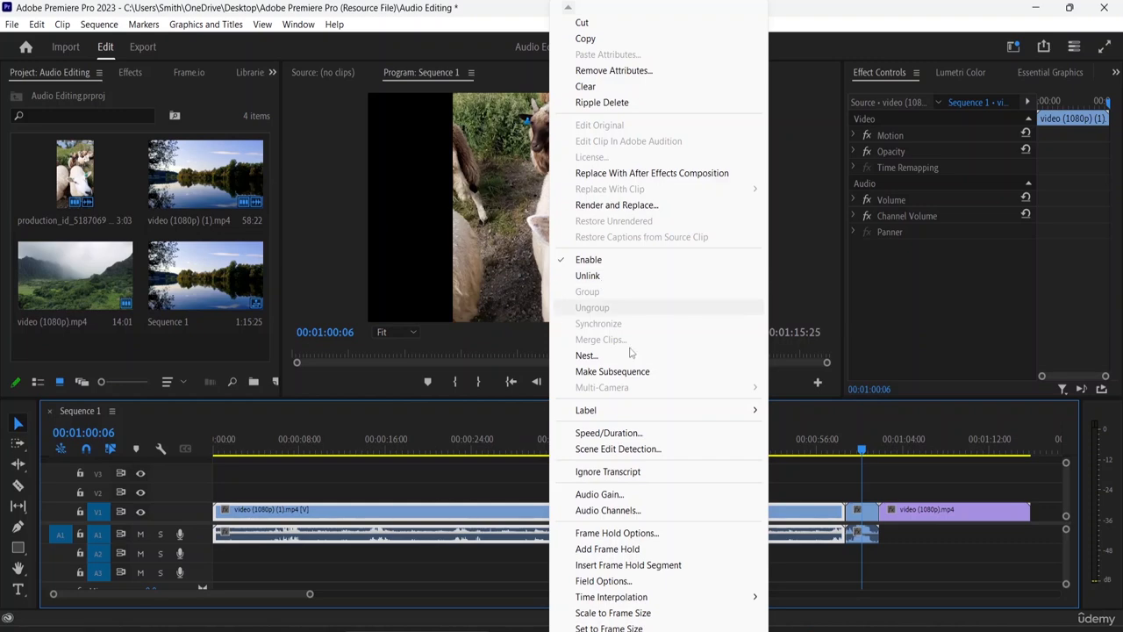
left_click(596, 276)
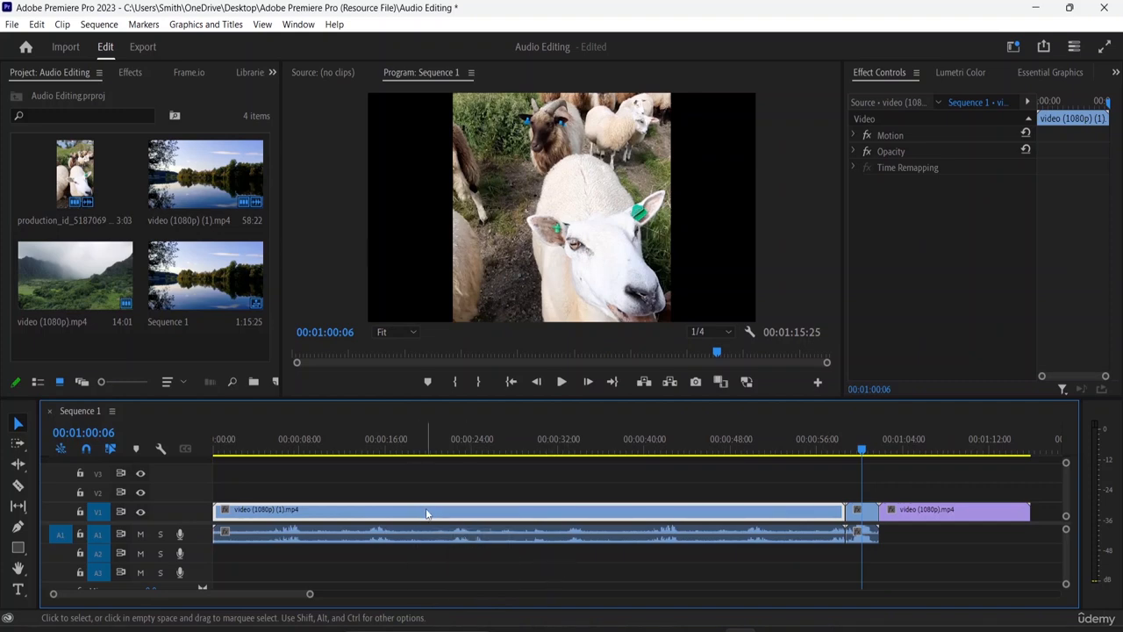
- Delete the unlinked audio of video (1080p) (1).mp4 from track A1, keeping its video
left_click(421, 565)
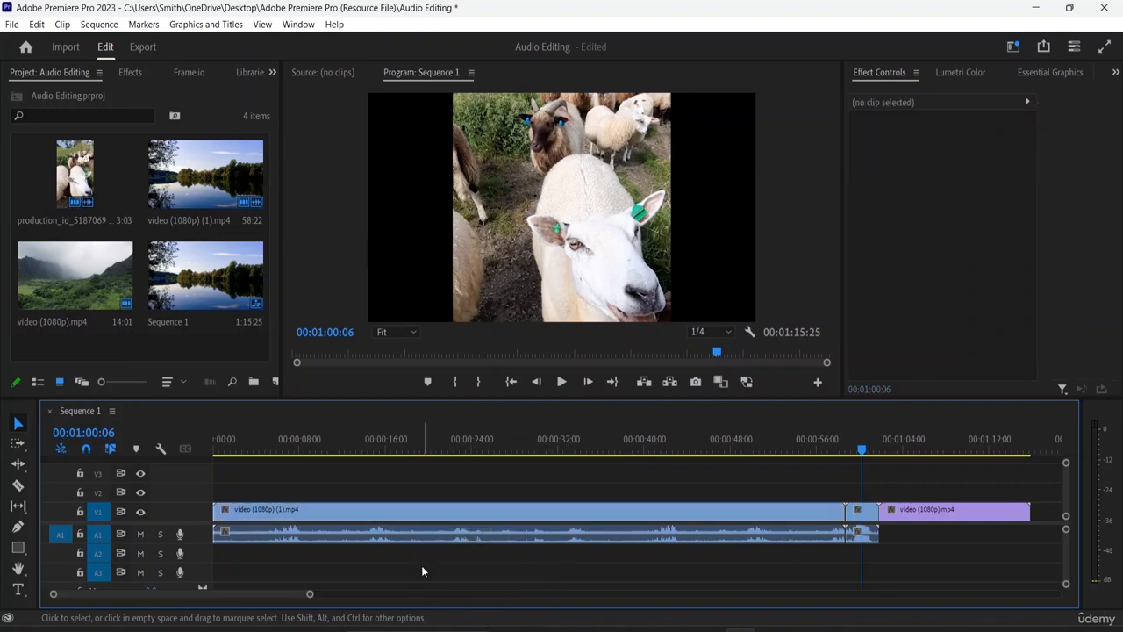
left_click(383, 515)
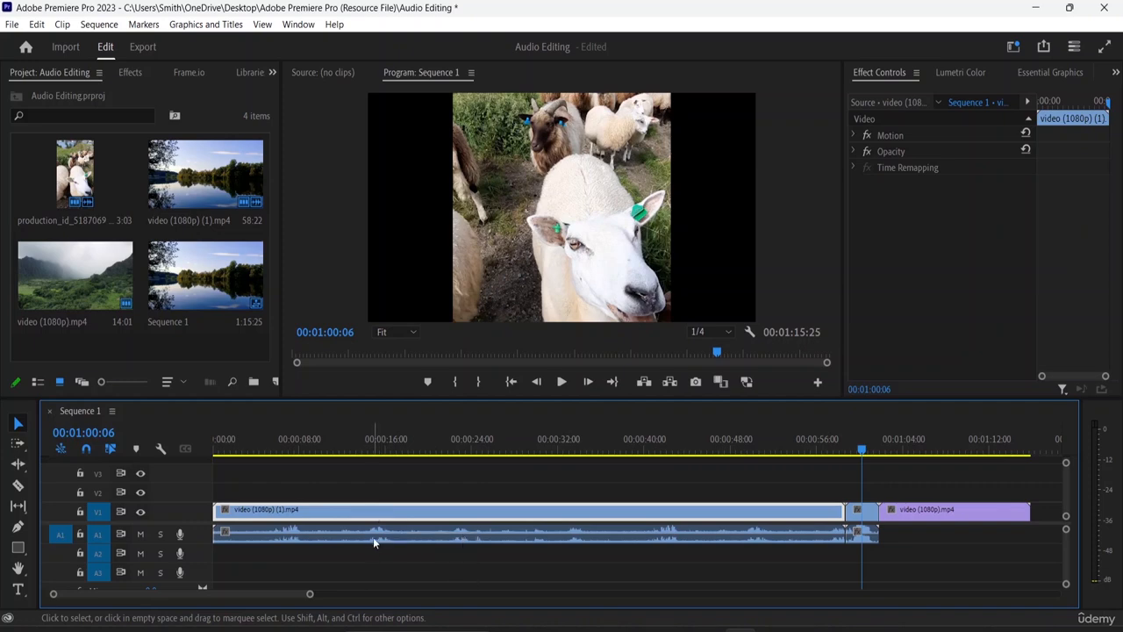
left_click(379, 533)
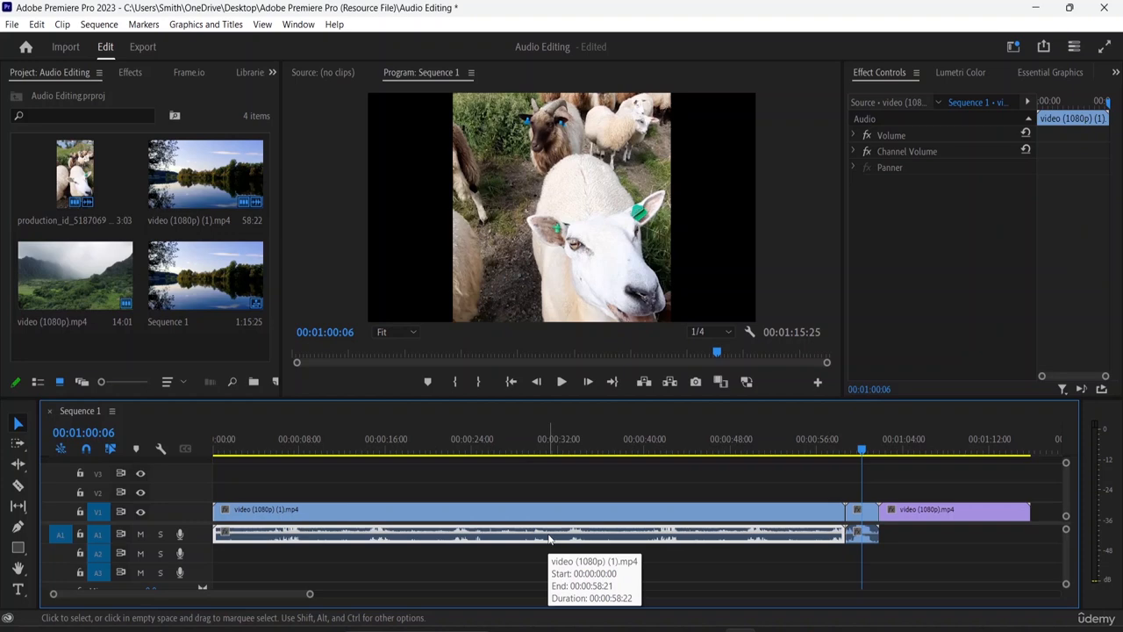
key("Delete")
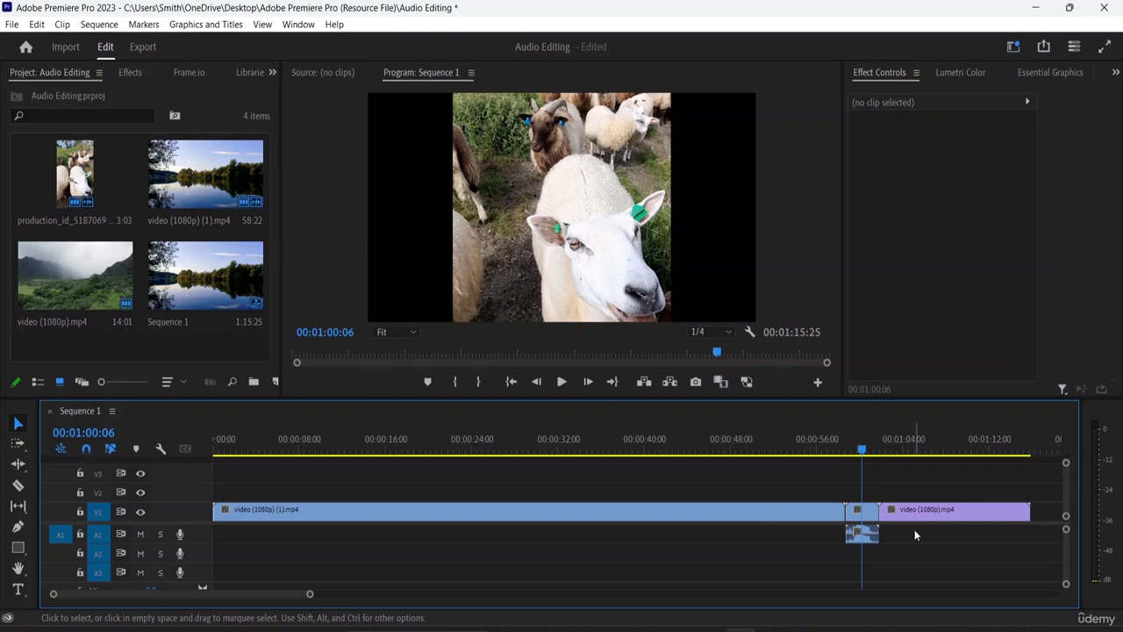
- Unlink the short sheep clip's audio from its video and delete that audio from track A1
left_click(864, 532)
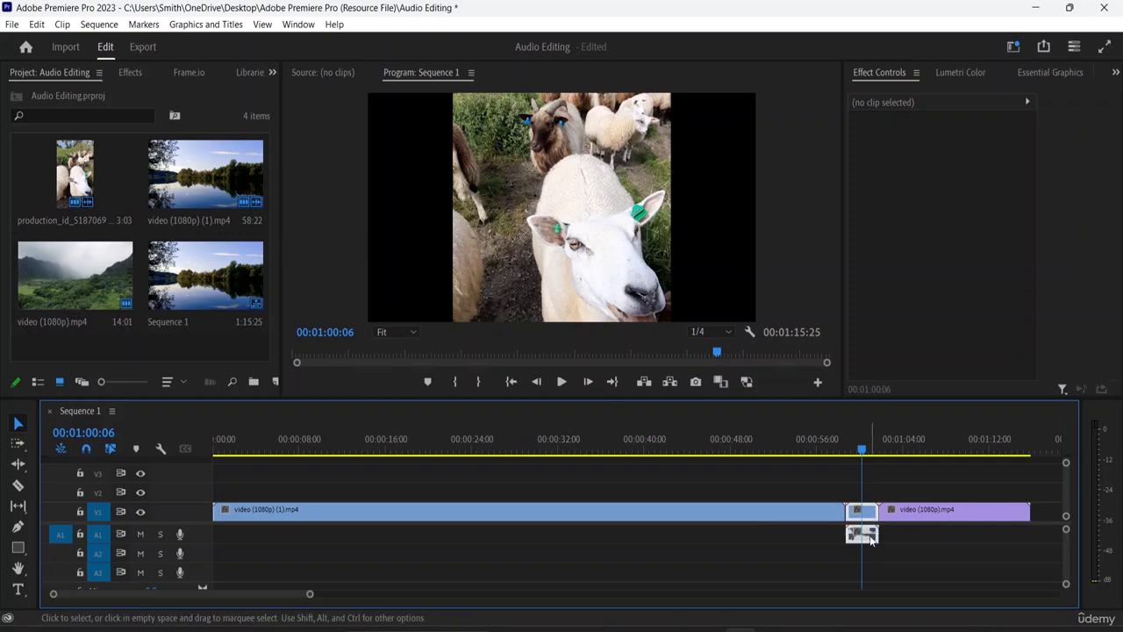
right_click(864, 532)
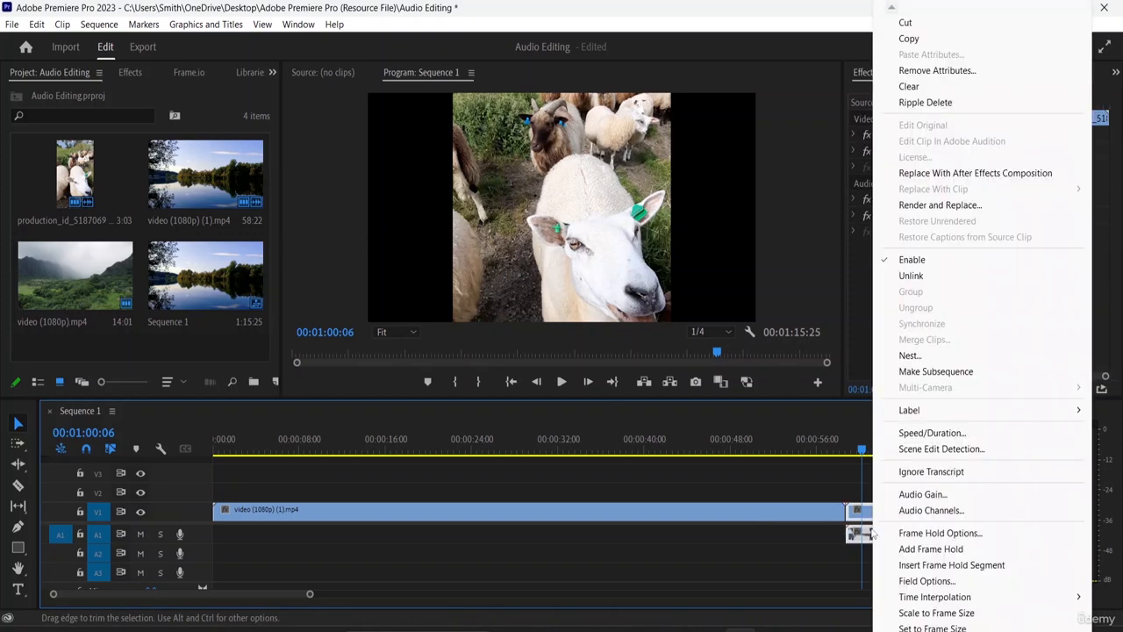
left_click(912, 276)
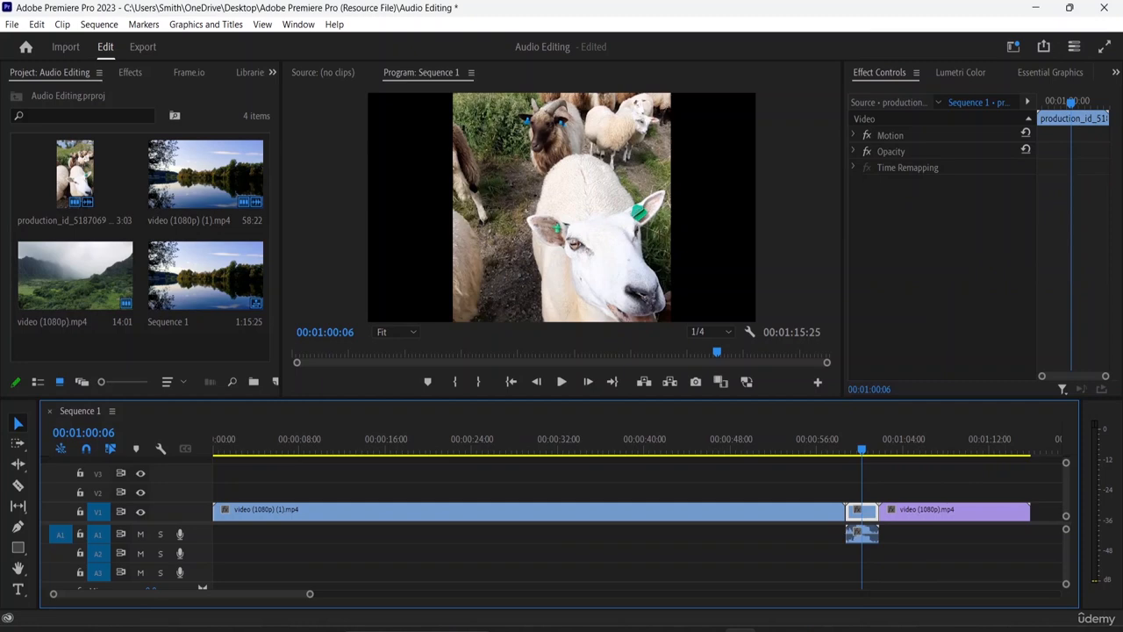
left_click(869, 534)
key("Delete")
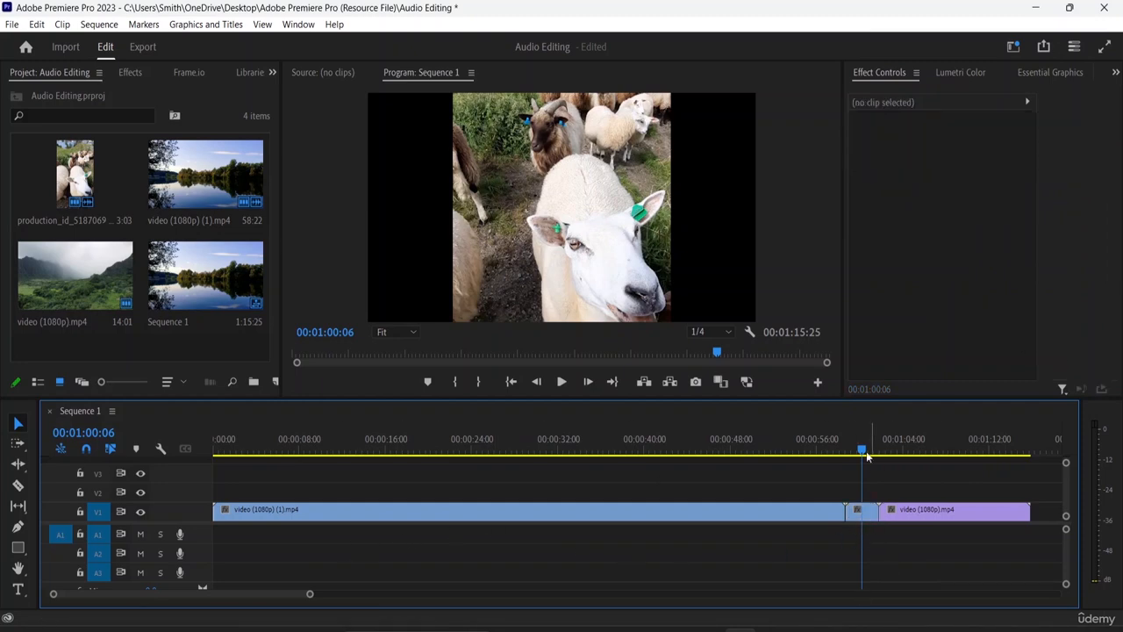
- Play the sequence from the beginning to check its sound, then return the playhead to 00:00:00:00
left_click_drag(862, 450, 184, 524)
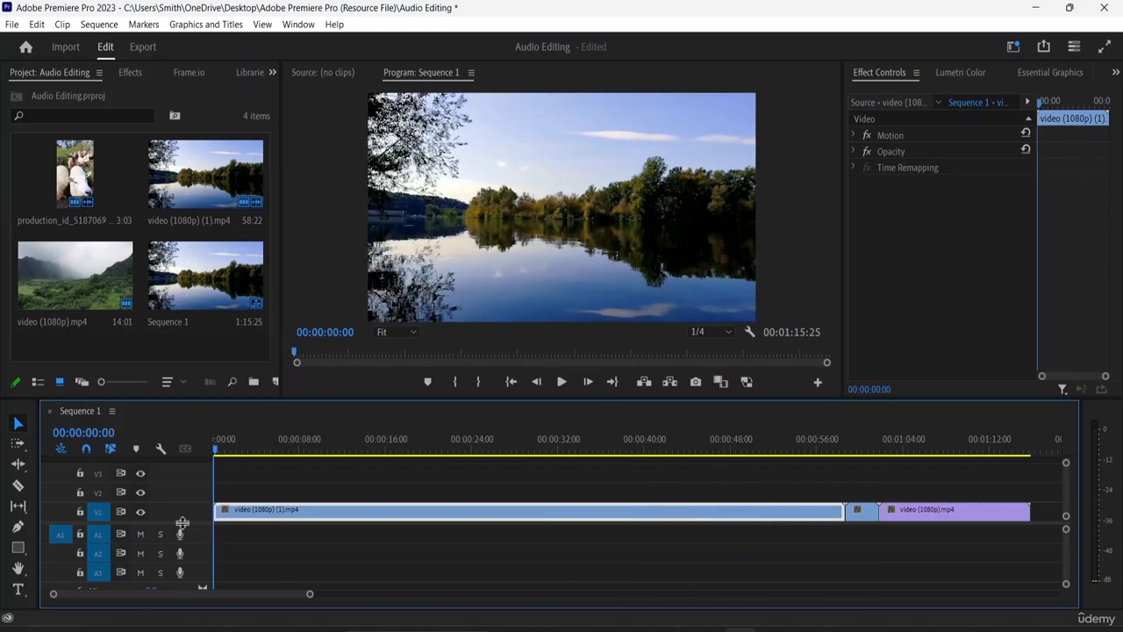
key("space")
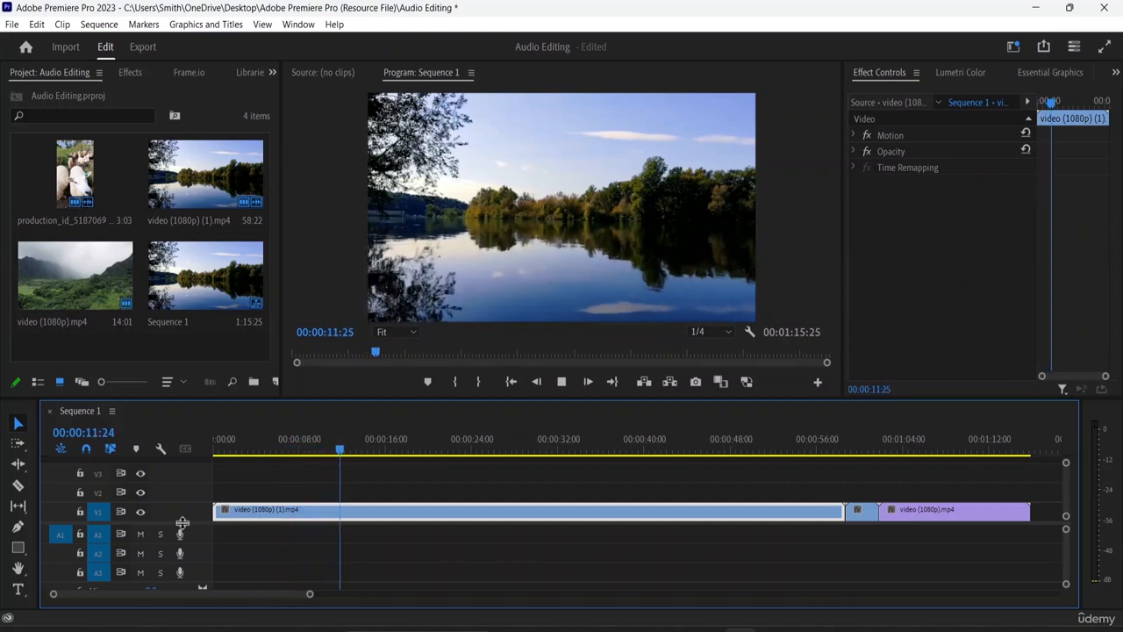
key("space")
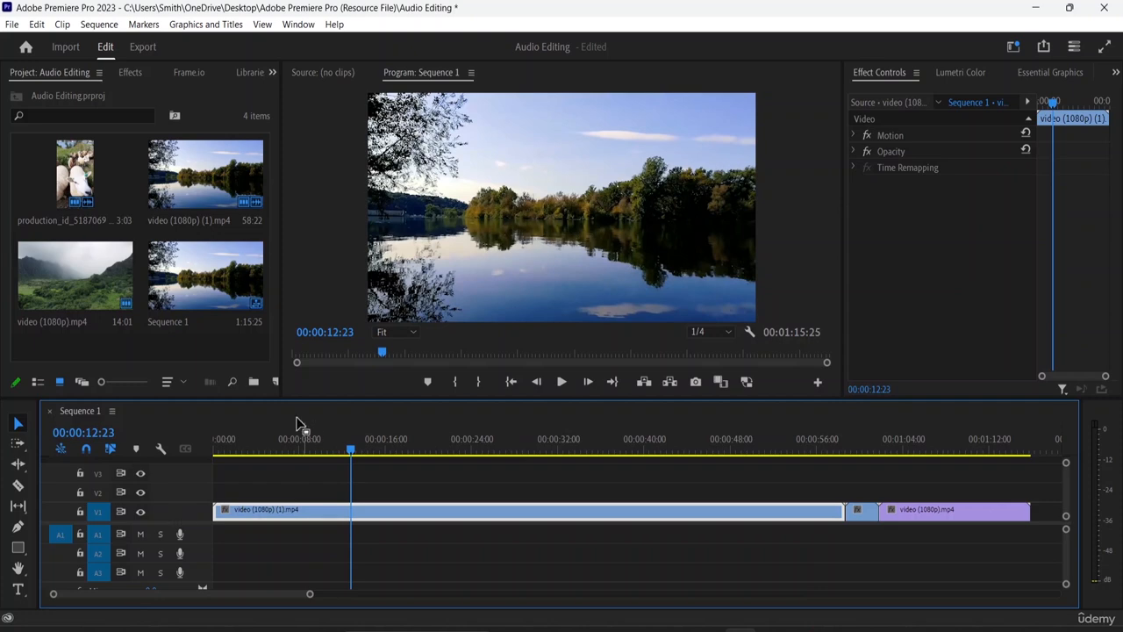
left_click_drag(353, 451, 175, 465)
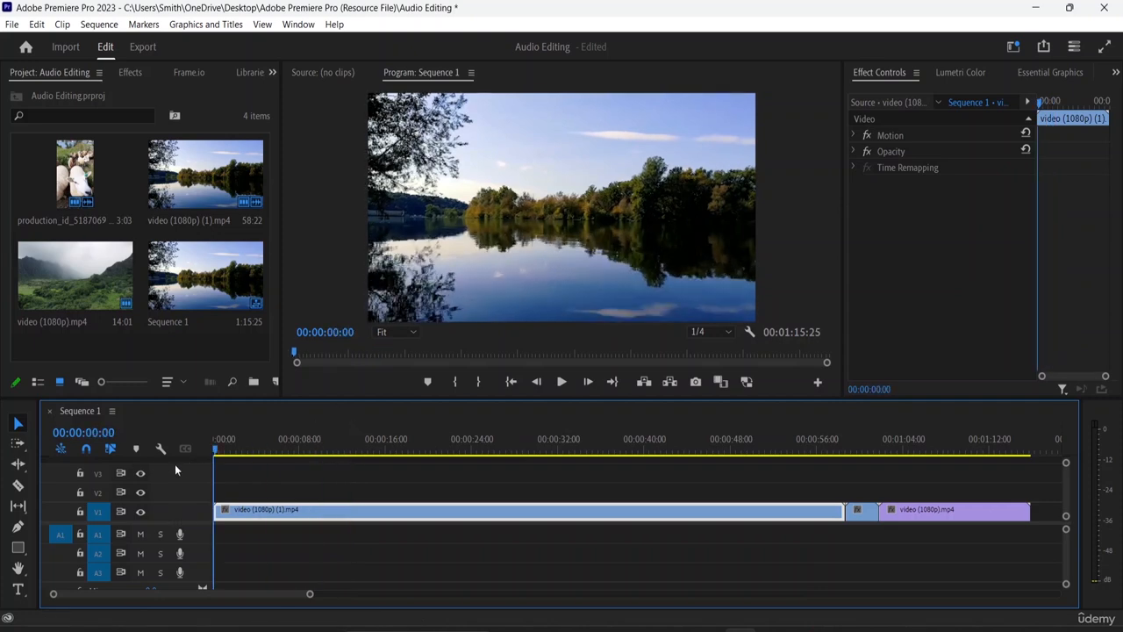
- Try to import the audio files "Adrián Berenguer - Forzisimo" and "Ardie Son - Prism" into the project
double_click(136, 348)
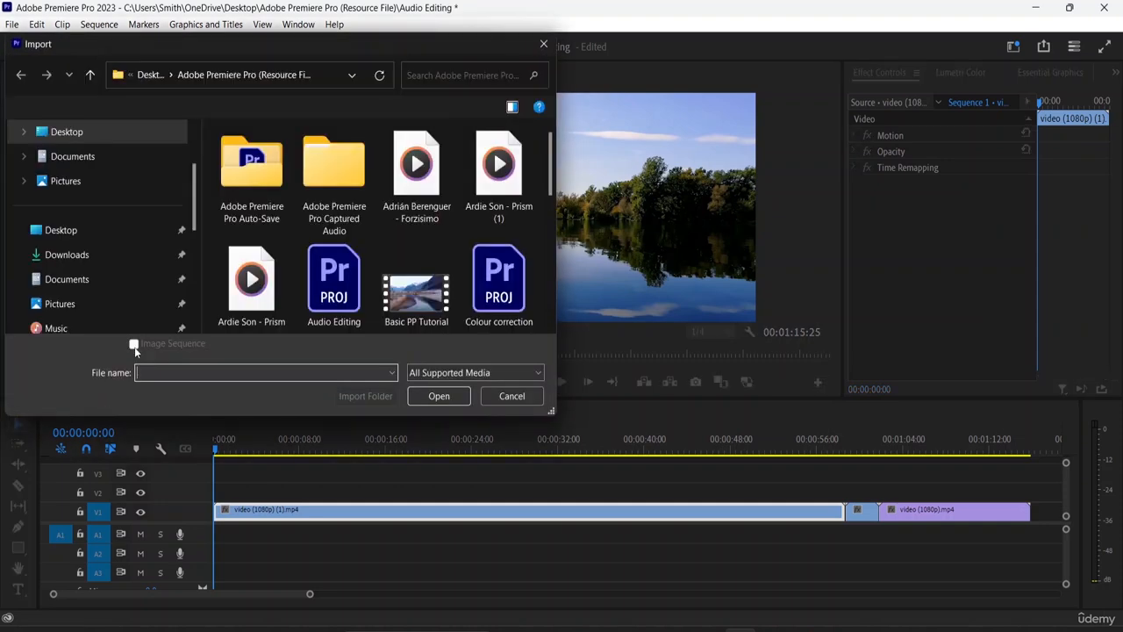
left_click(411, 181)
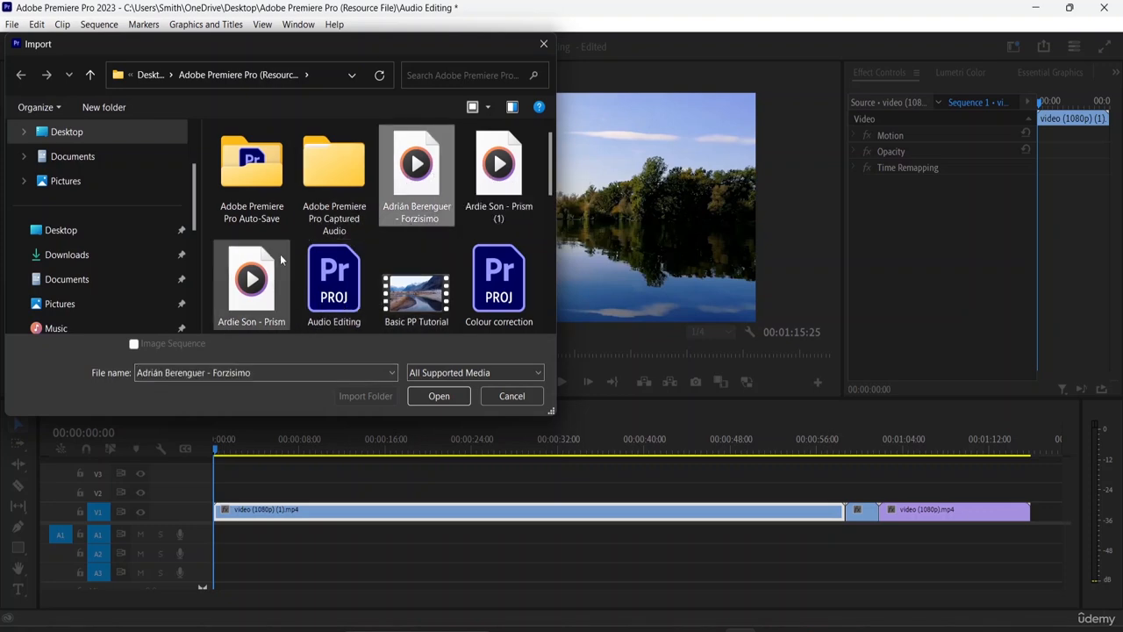
left_click(239, 290, "ctrl")
left_click(444, 400)
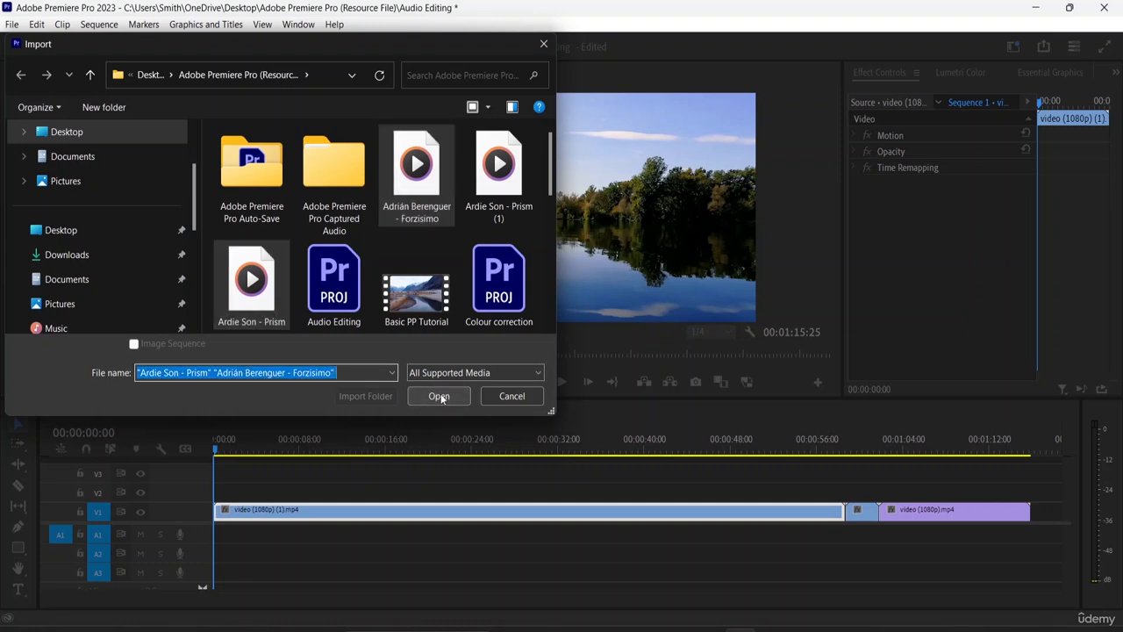
left_click(435, 253)
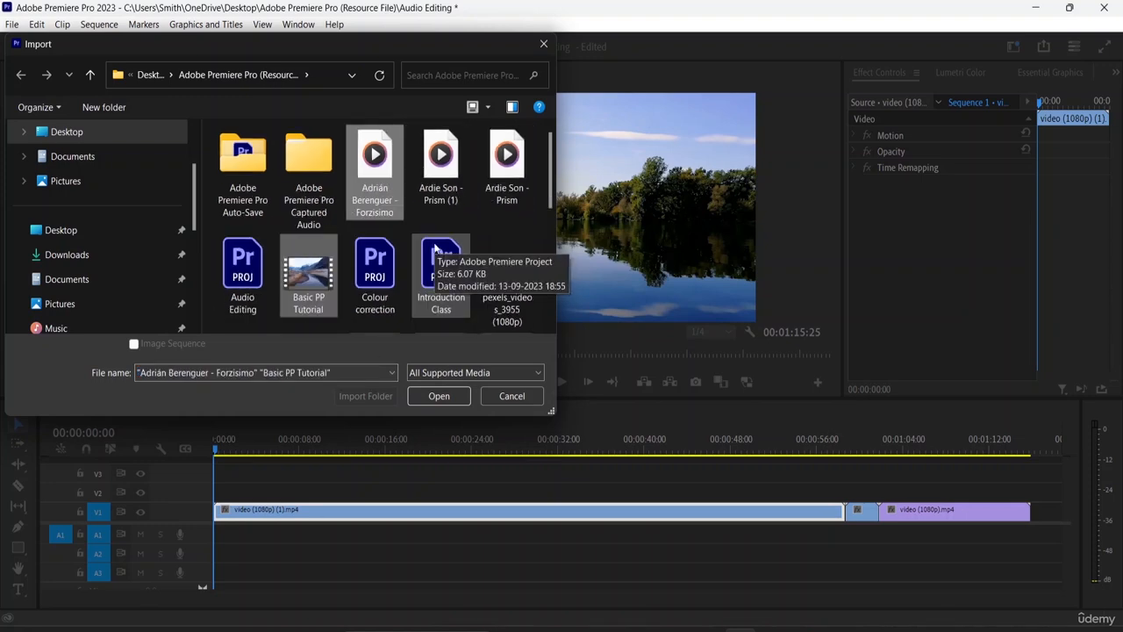
scroll(401, 279, "down", 5)
scroll(434, 257, "up", 5)
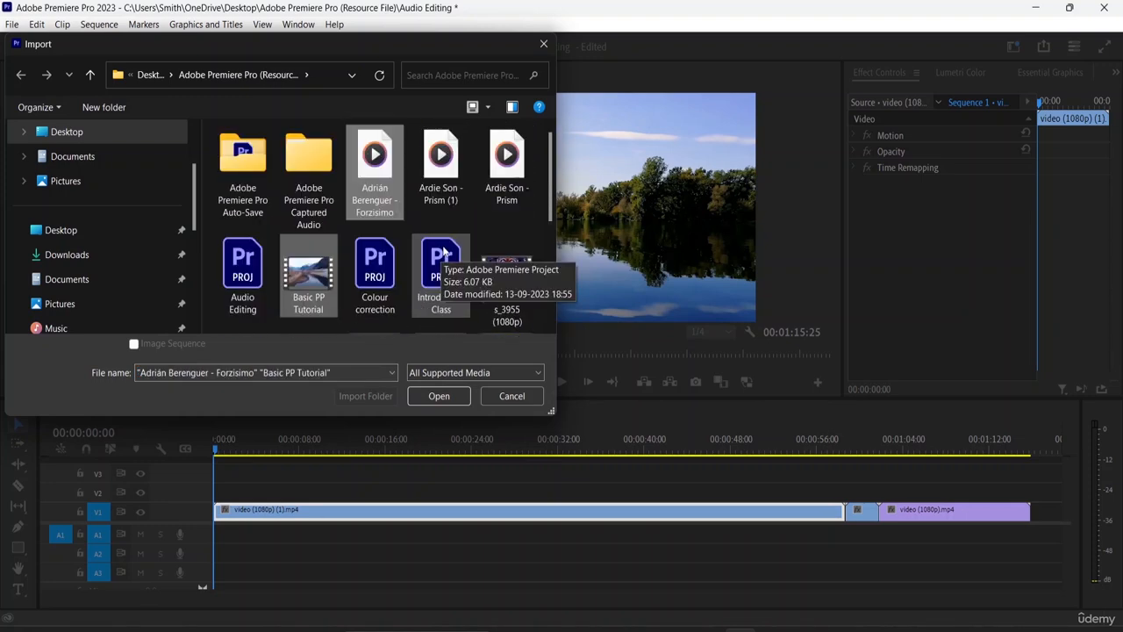
left_click(327, 244)
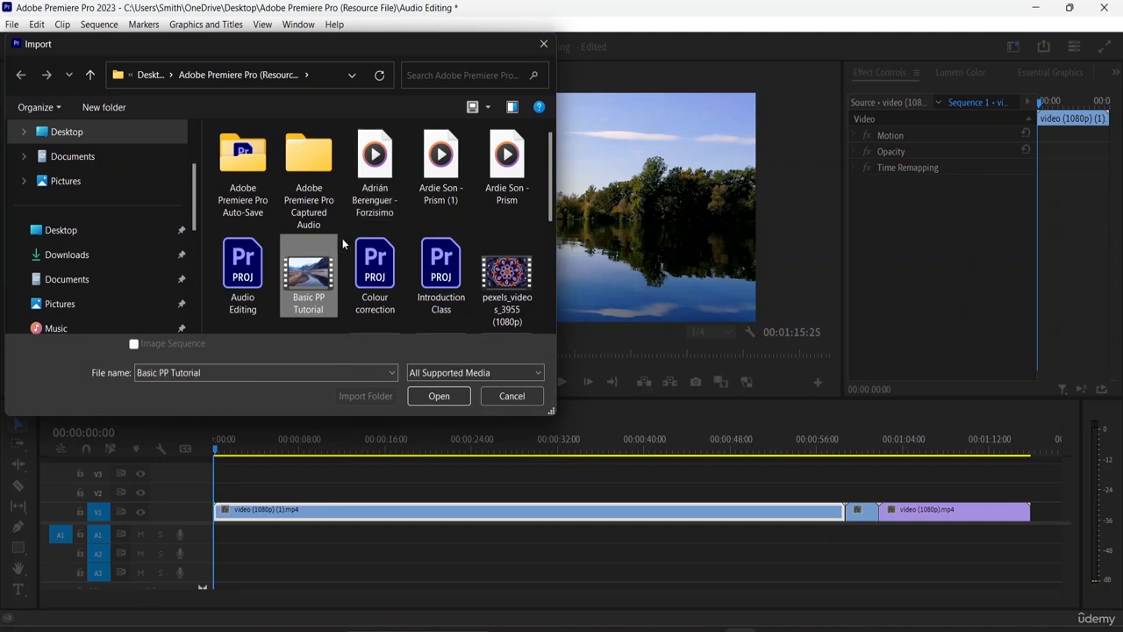
left_click(375, 167)
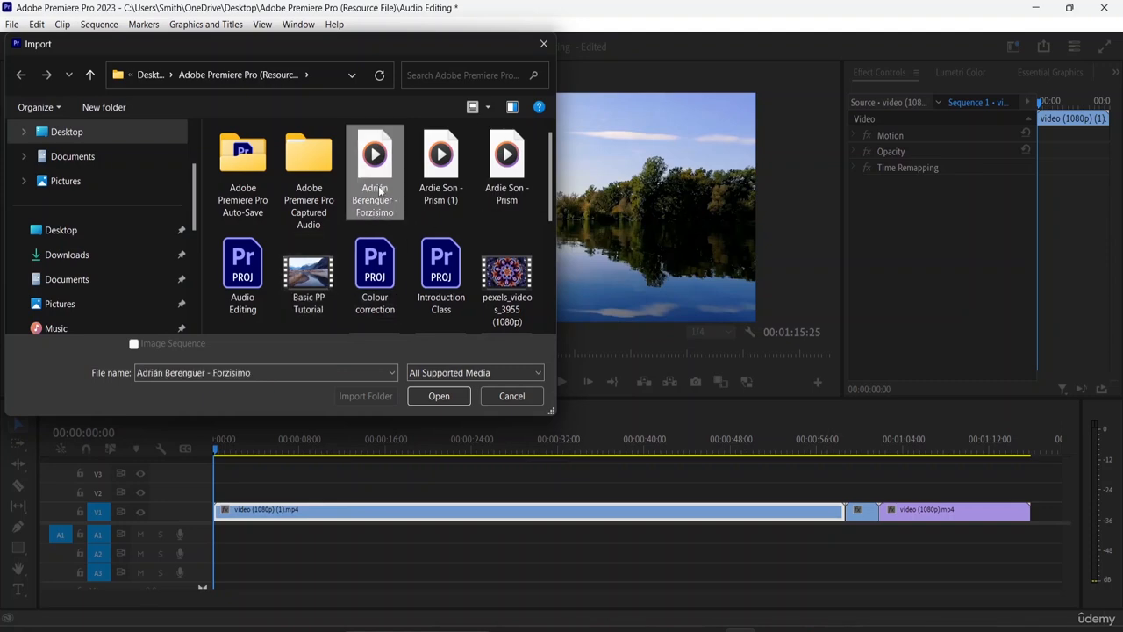
scroll(412, 275, "down", 5)
scroll(496, 184, "up", 5)
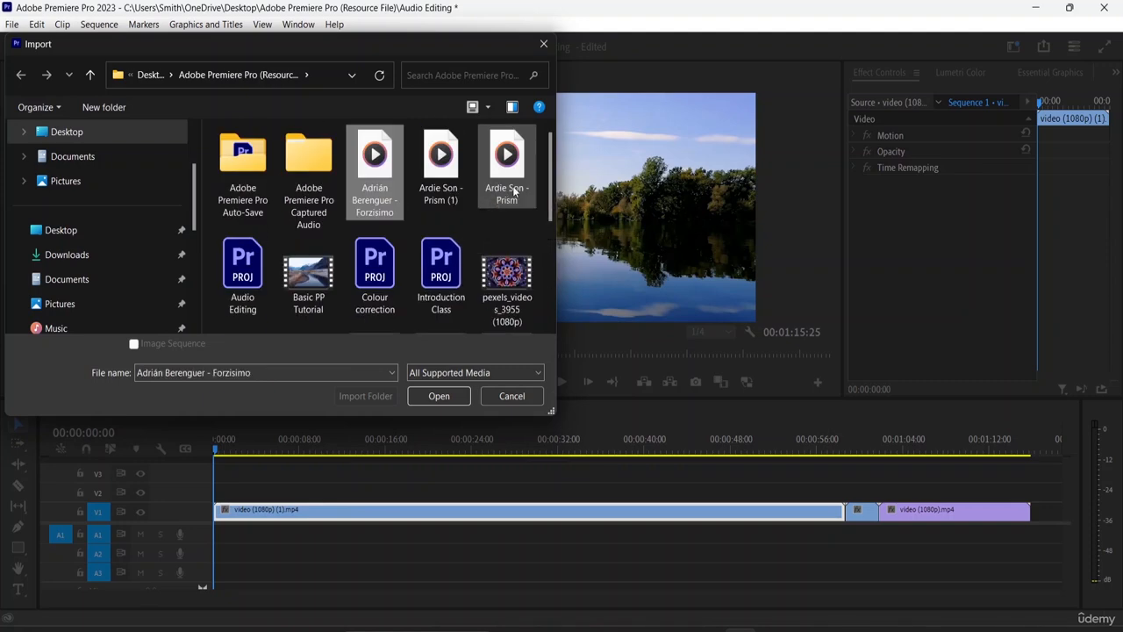
left_click(514, 191, "ctrl")
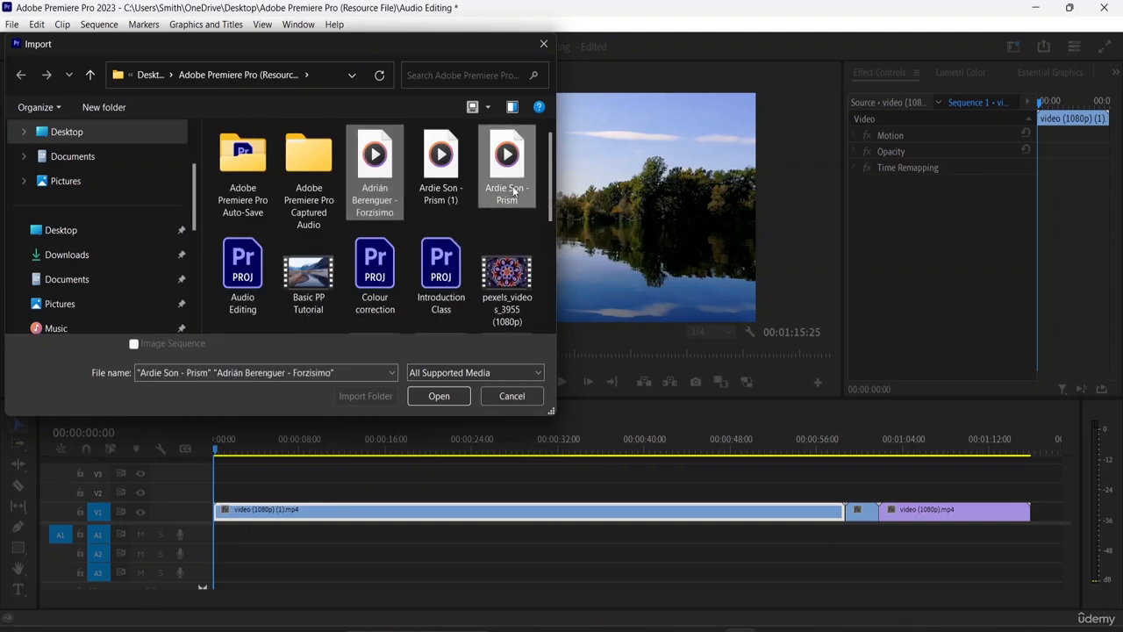
left_click(439, 396)
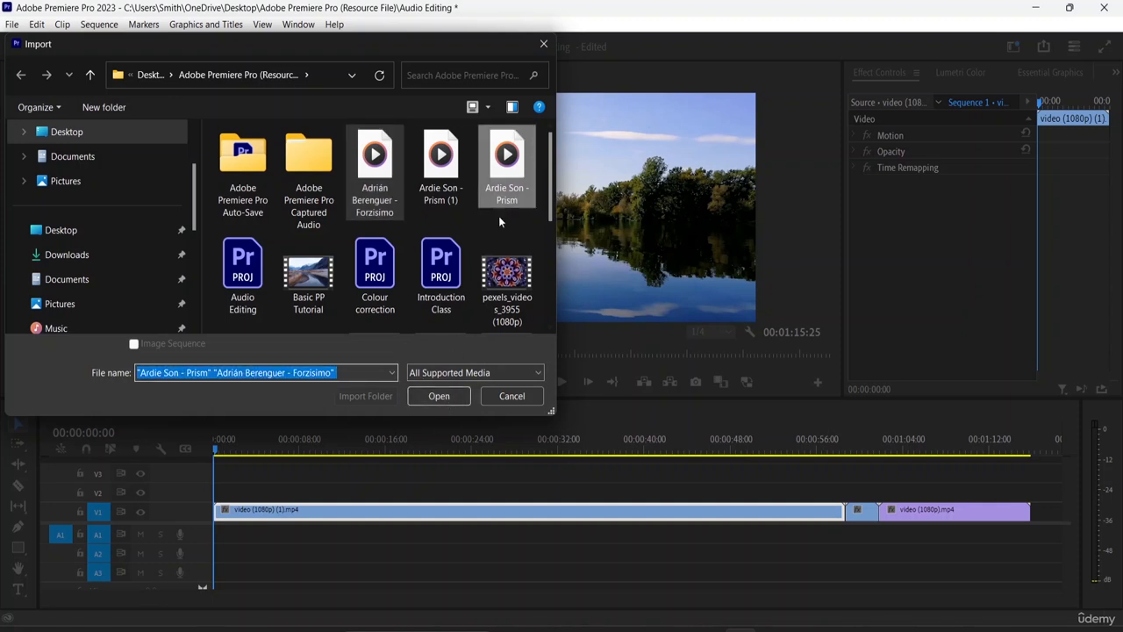
- Try to import the audio files "Adrián Berenguer - Forzisimo" and "Ardie Son - Prism (1)" together into the project
left_click(379, 195)
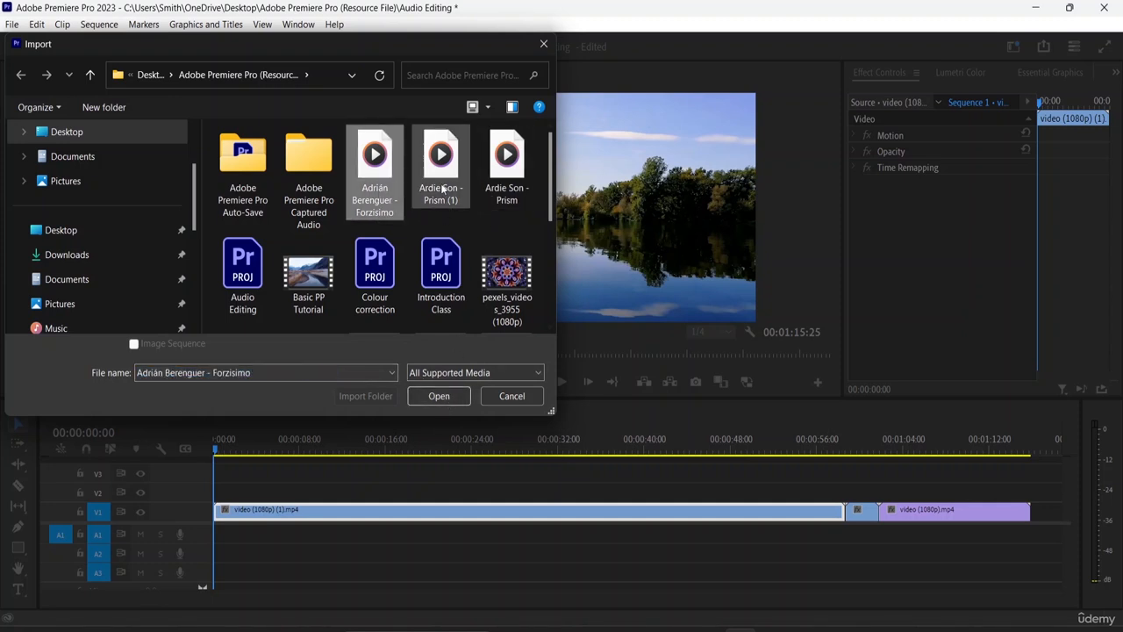
left_click(443, 189, "ctrl")
left_click(438, 396)
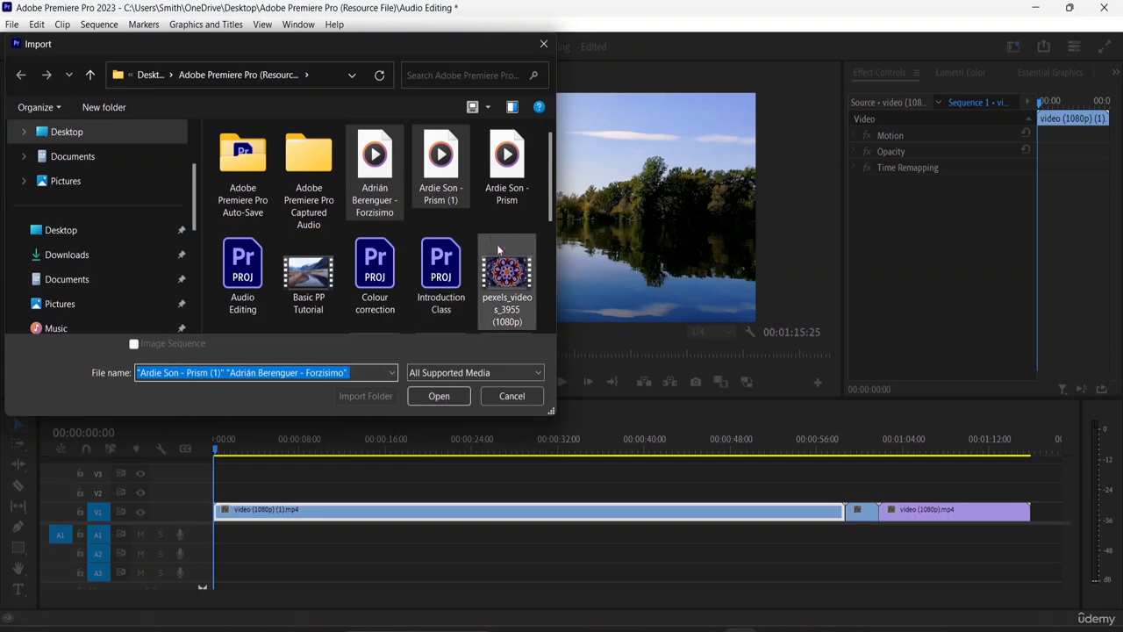
- Import the audio files "Adrián Berenguer - Forzisimo" and "Roman P - Miracle" into the project
left_click(365, 216)
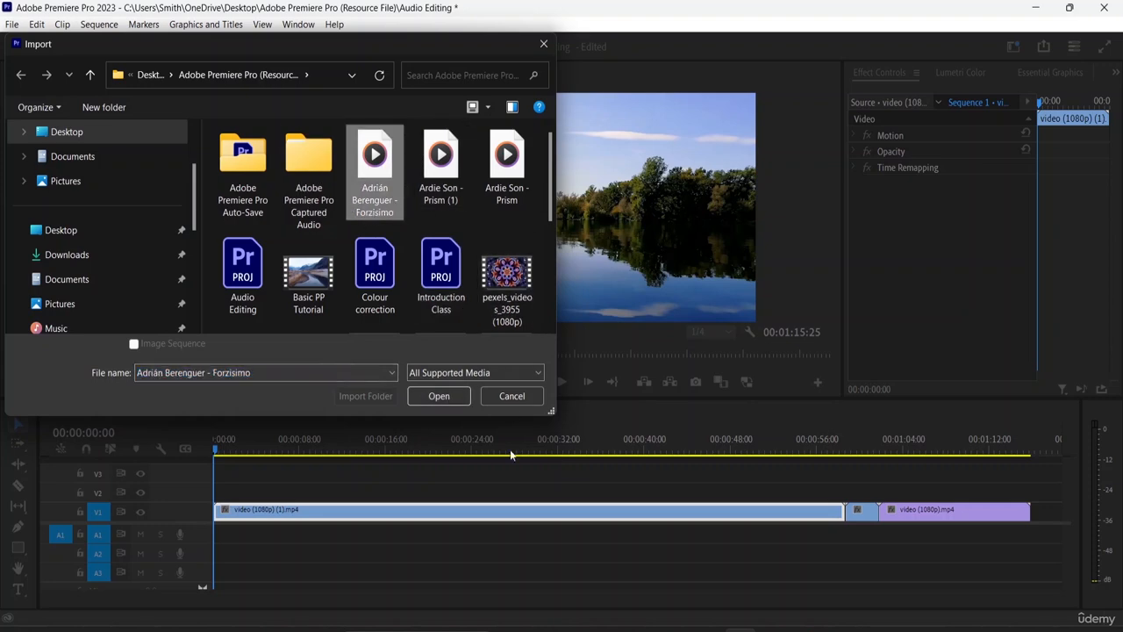
left_click(439, 396)
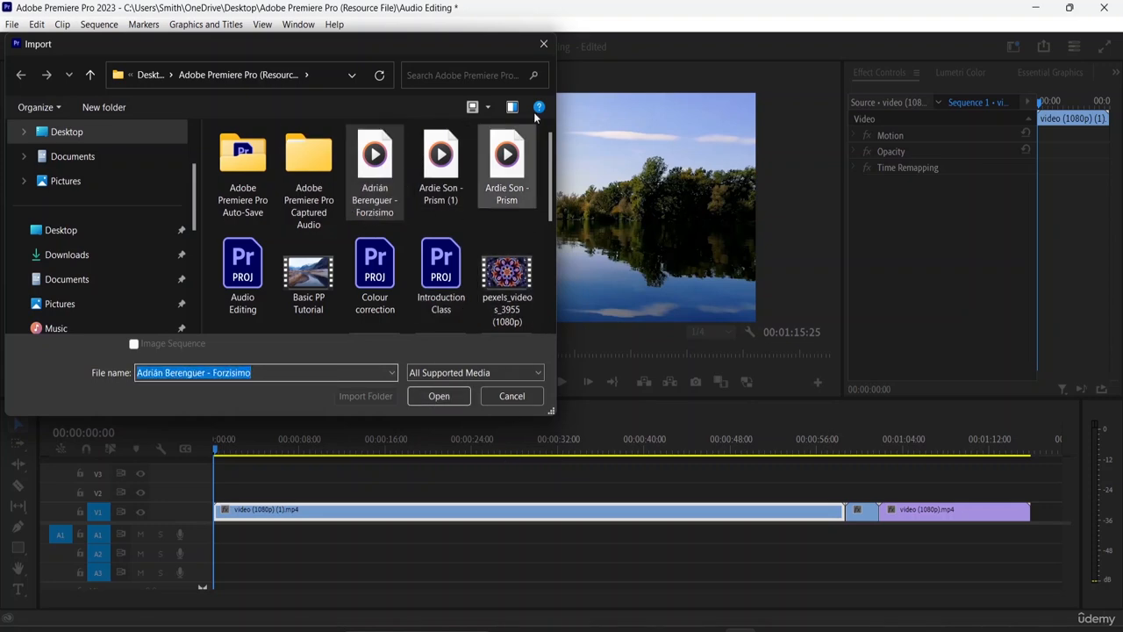
left_click(543, 43)
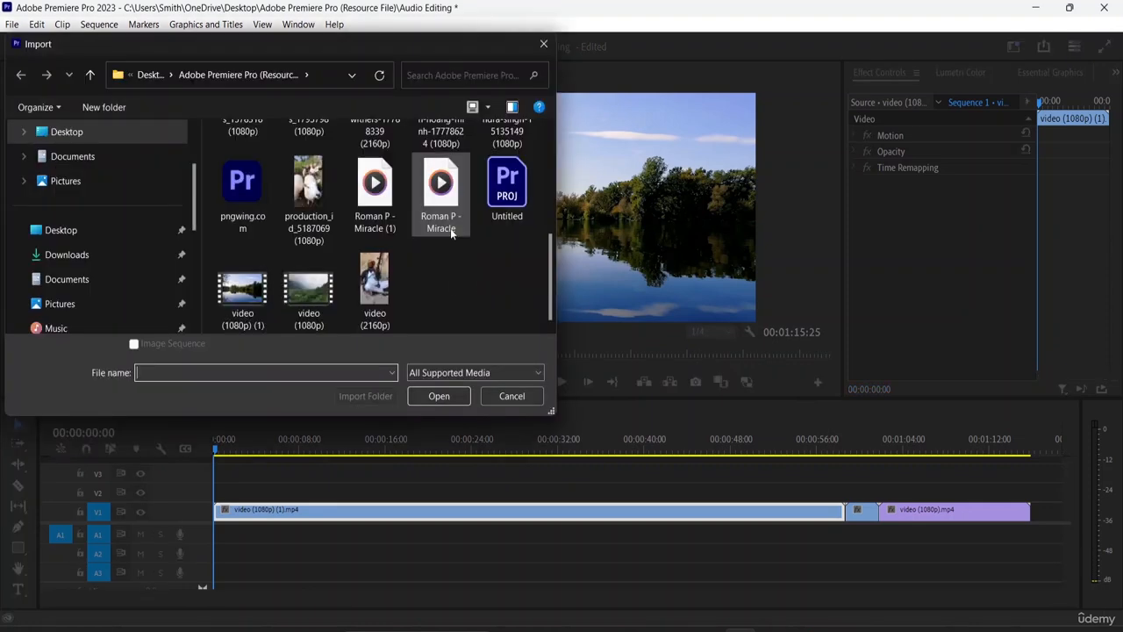
left_click(450, 228)
left_click(441, 396)
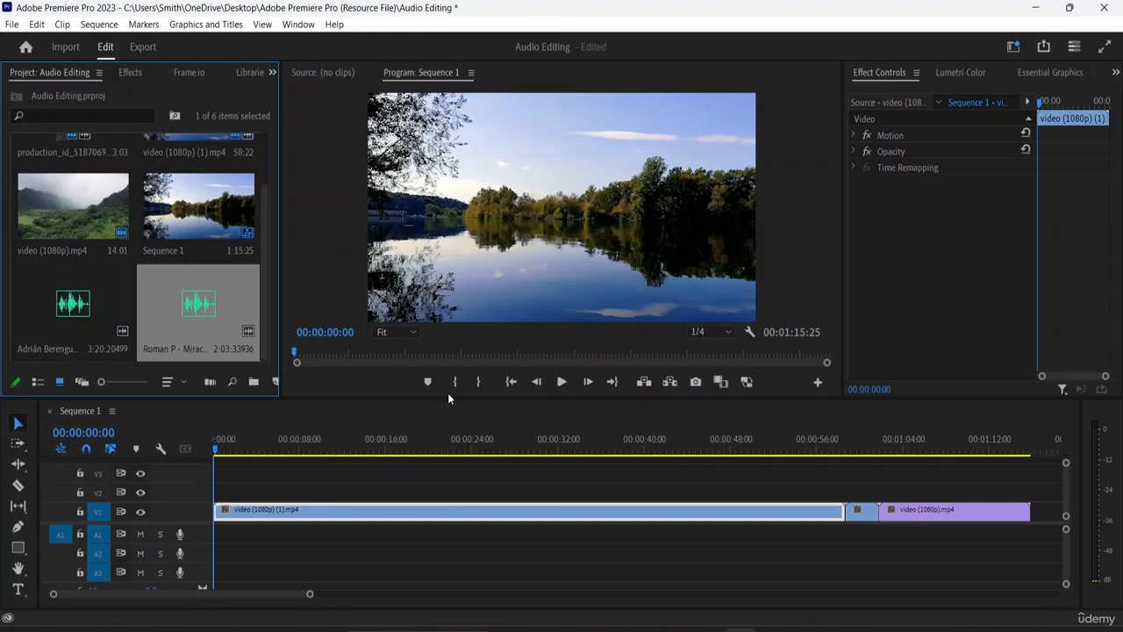
- Place the "Adrián Berenguer - Forzisimo" audio on track A1 at the start of Sequence 1
left_click(283, 310)
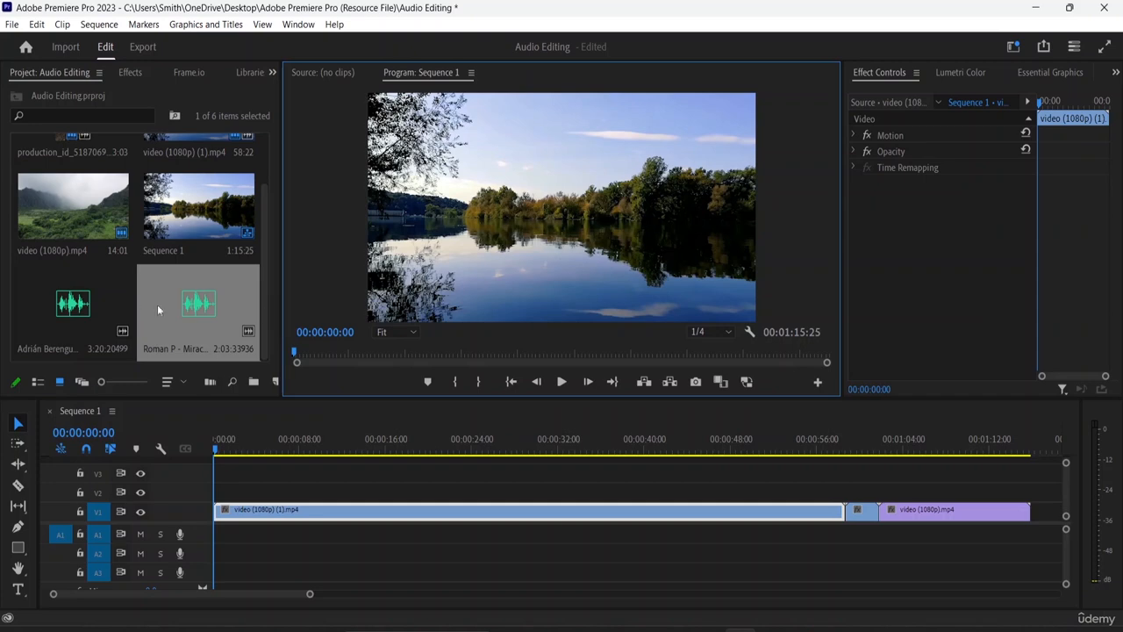
left_click(86, 294)
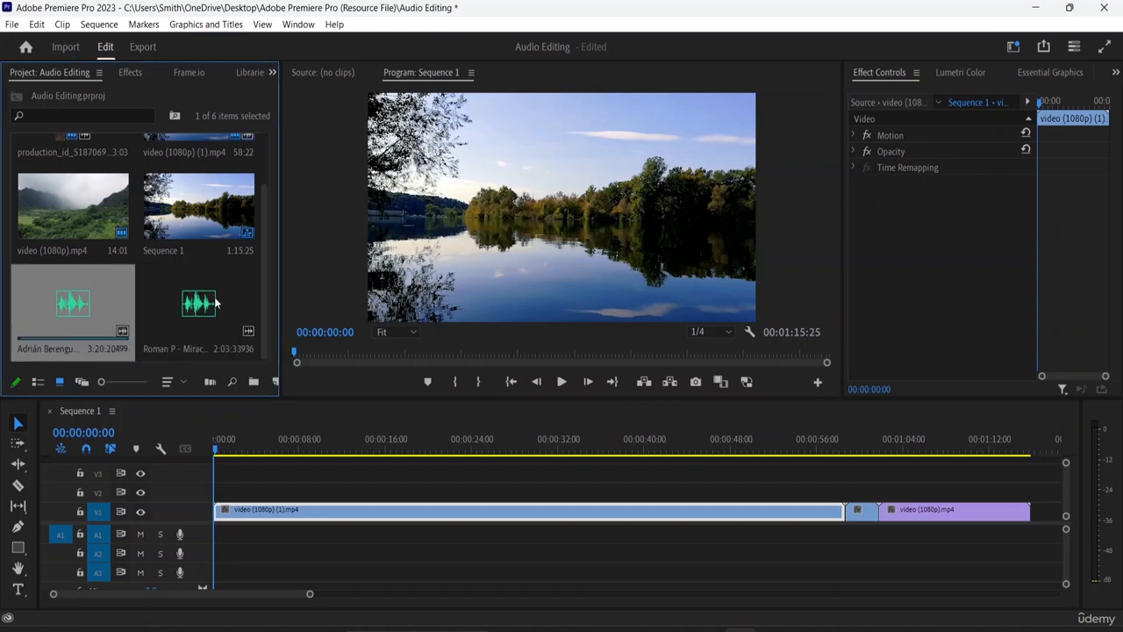
scroll(219, 301, "up", 2)
scroll(218, 301, "down", 2)
left_click_drag(81, 287, 224, 539)
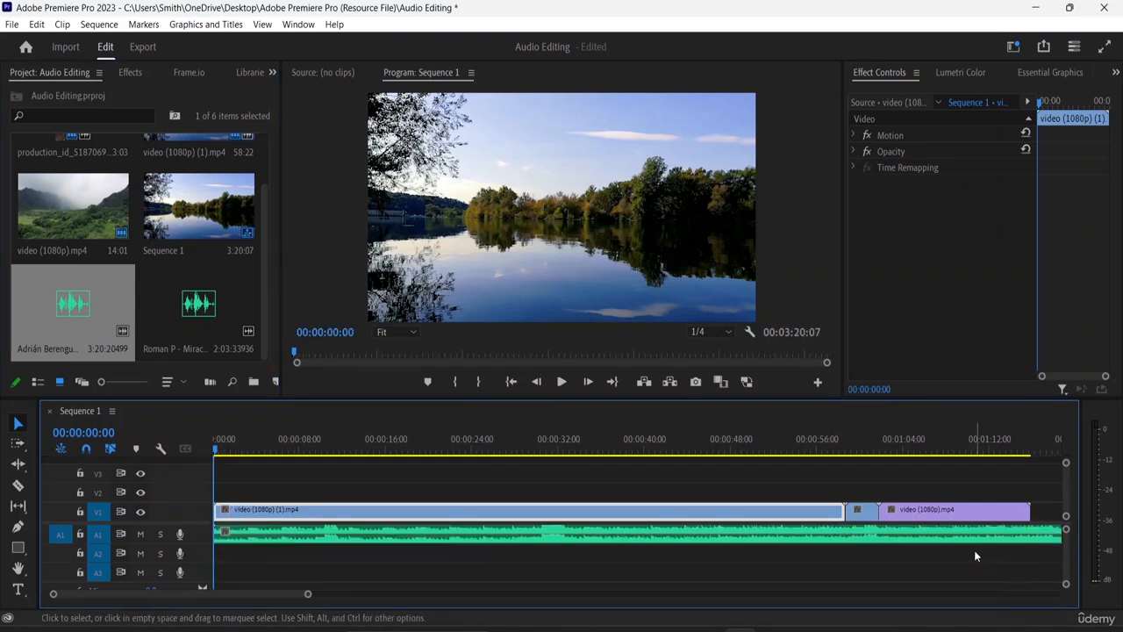
- Trim the end of the music clip on A1 back to about 33 seconds
key("minus")
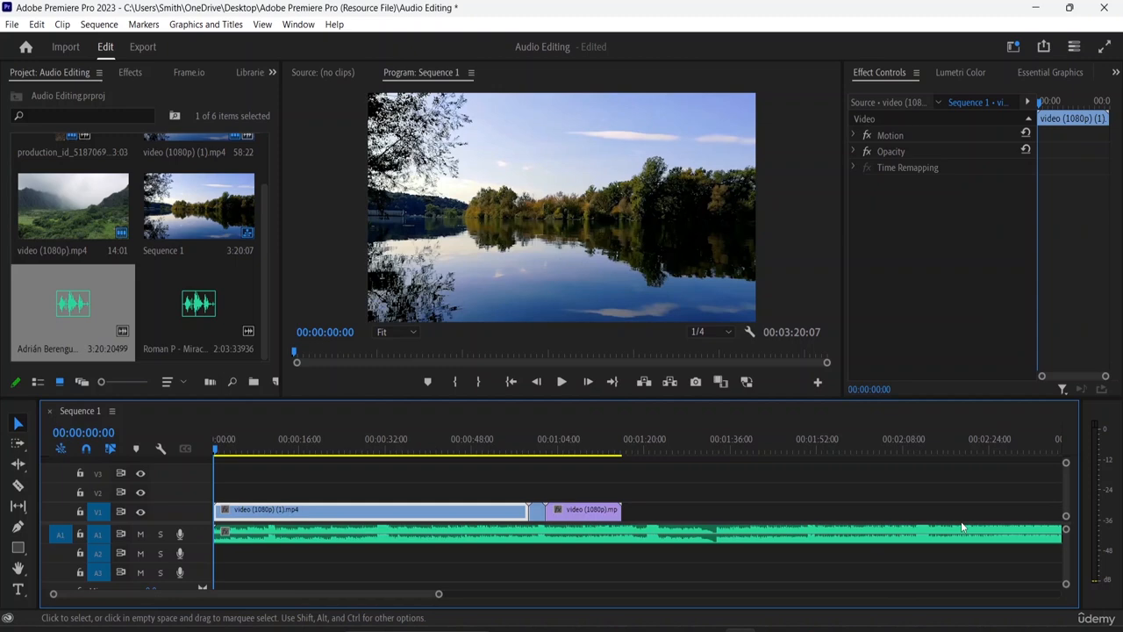
key("minus")
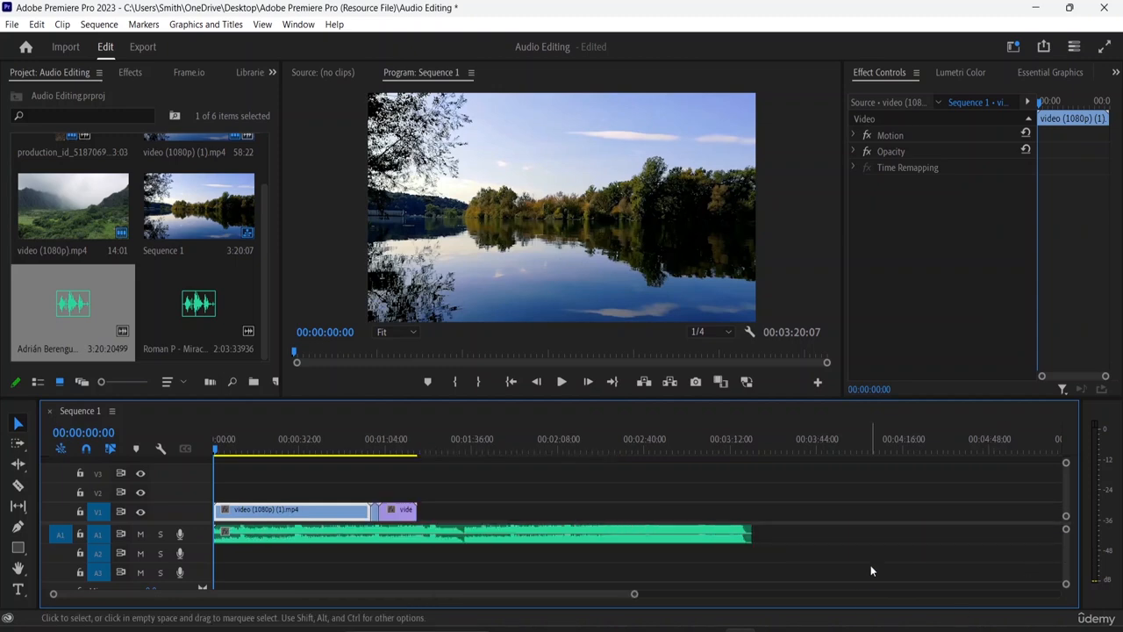
left_click_drag(749, 534, 300, 533)
- Place "Roman P - Miracle" directly after the first music clip on A1 and trim its end to match the end of the video
left_click(201, 304)
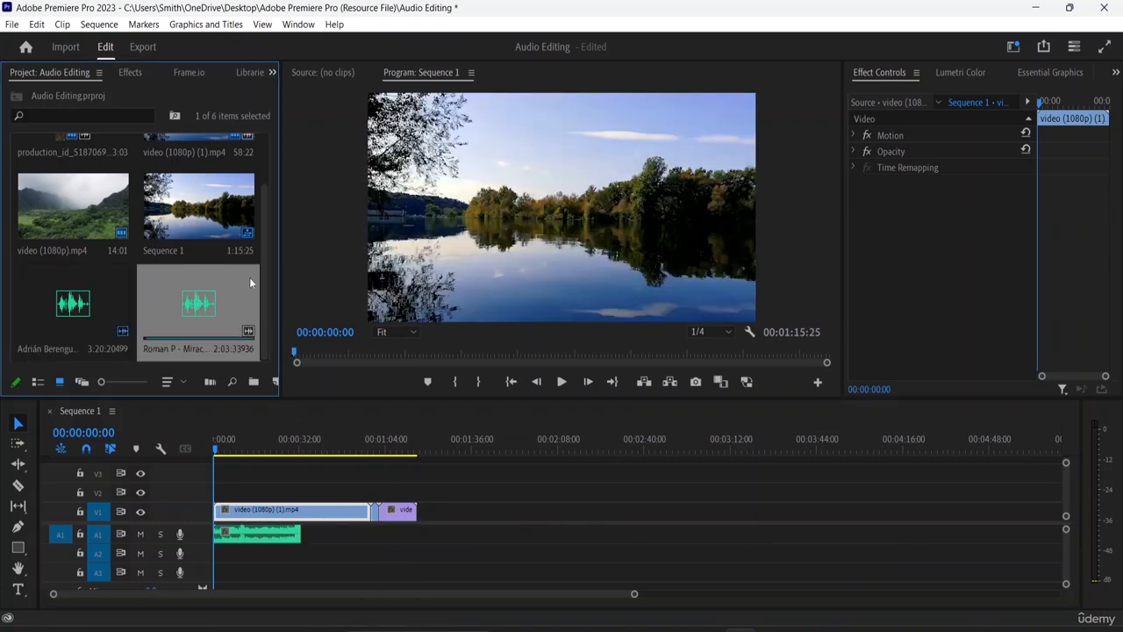
left_click_drag(217, 281, 307, 535)
left_click_drag(631, 533, 416, 538)
left_click(317, 558)
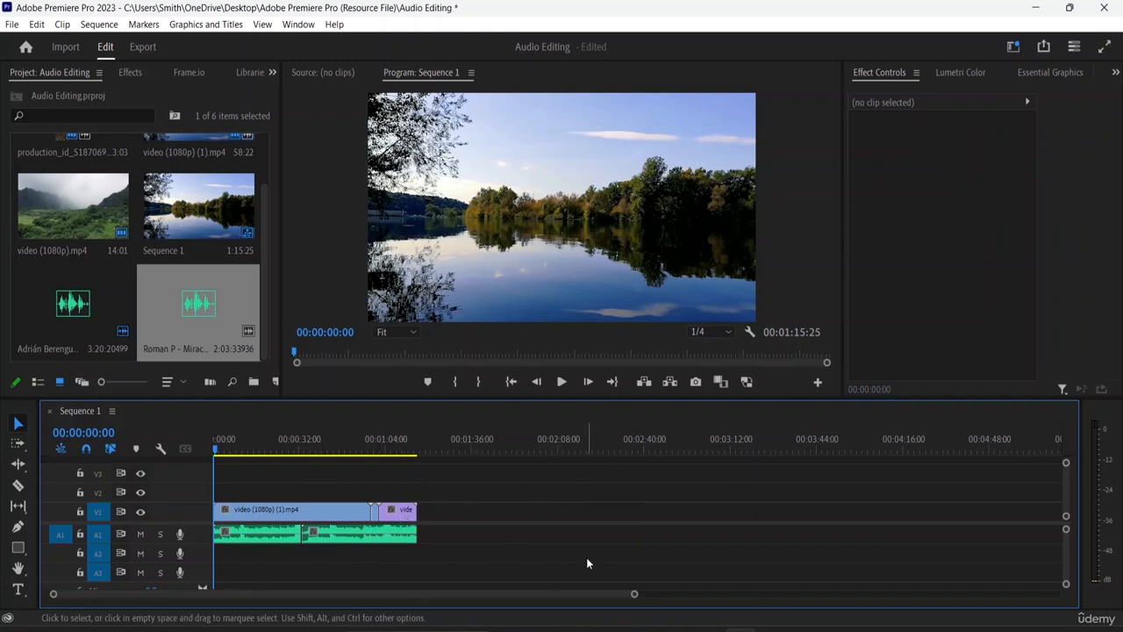
key("backslash")
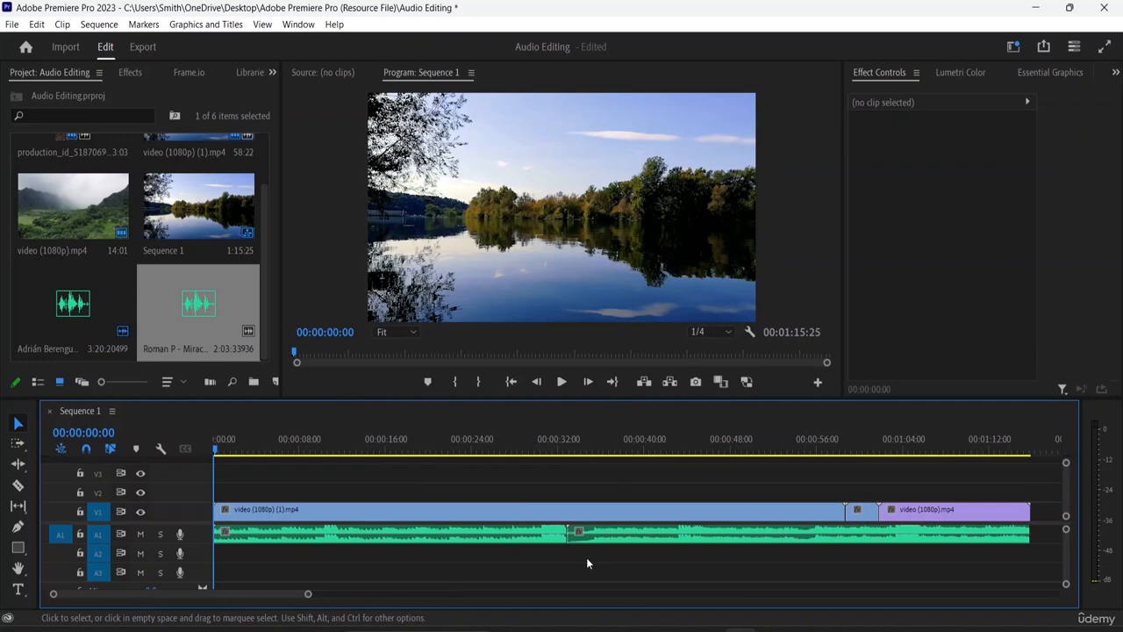
- Select the two music clips on A1 one at a time to check them individually, then clear the selection
left_click(518, 538)
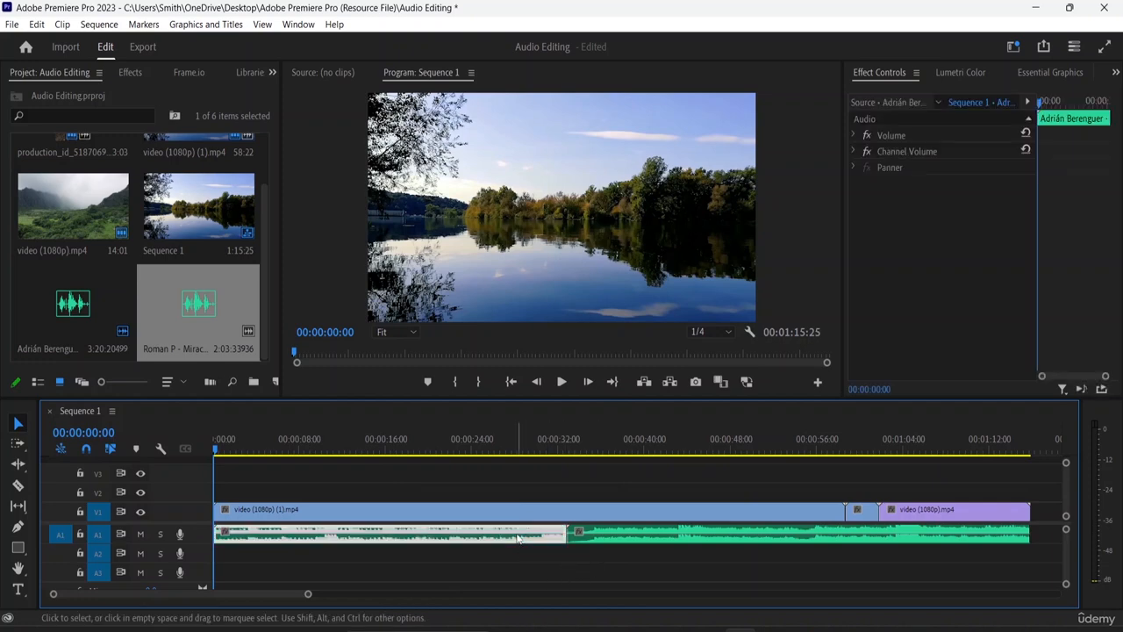
left_click(556, 581)
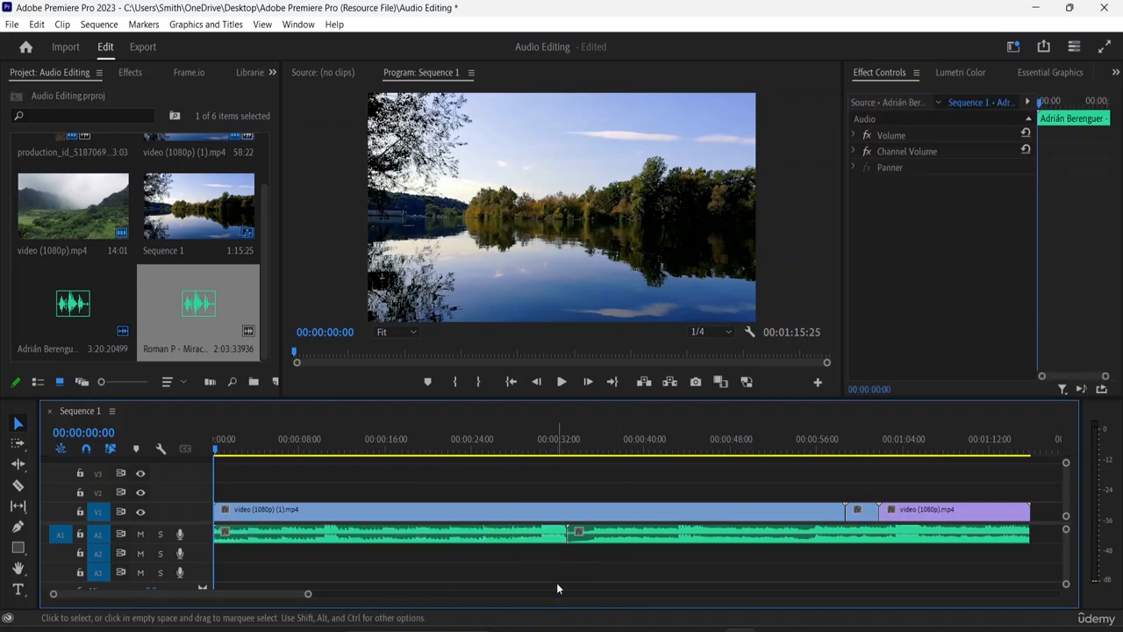
left_click(538, 539)
left_click(604, 538)
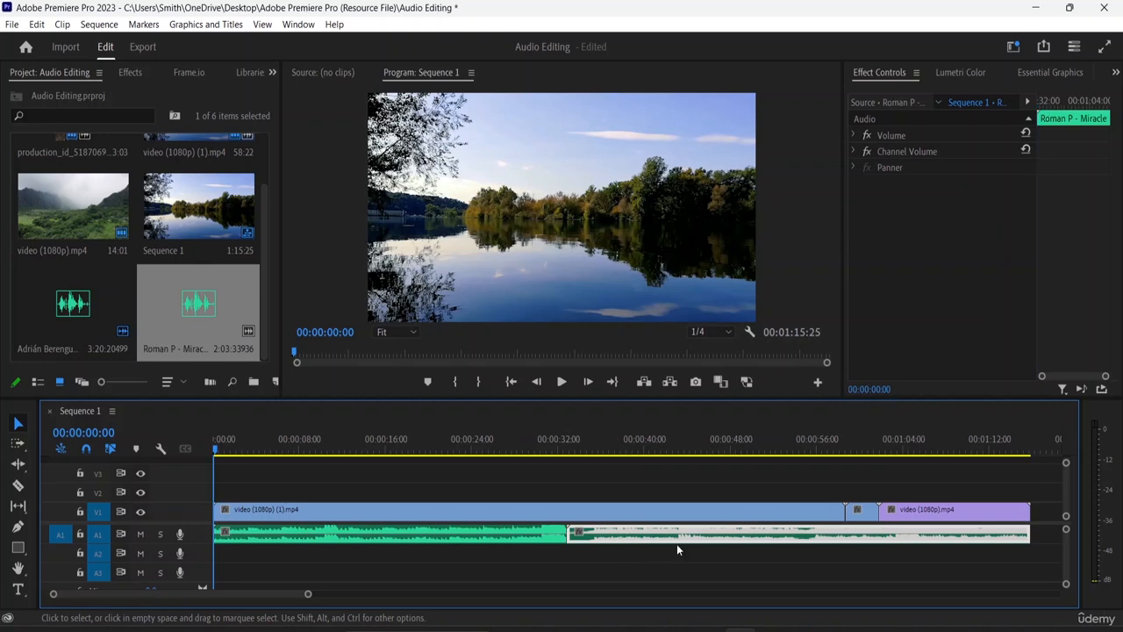
left_click(825, 569)
- Group all the video and music clips in Sequence 1 and try moving them together
left_click_drag(996, 571, 234, 486)
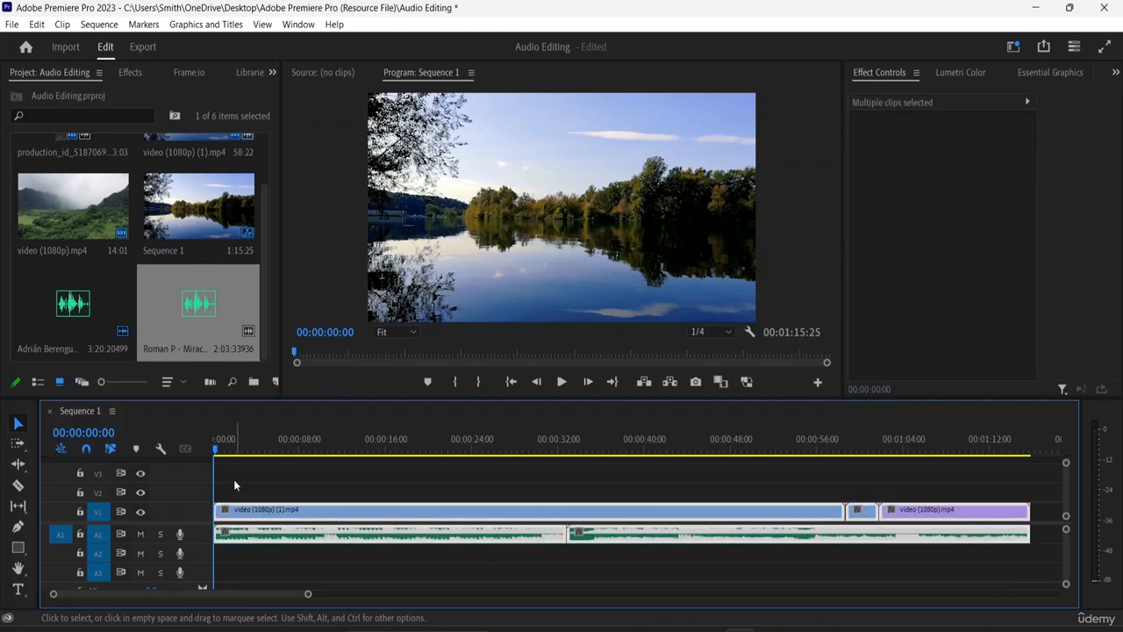
right_click(517, 533)
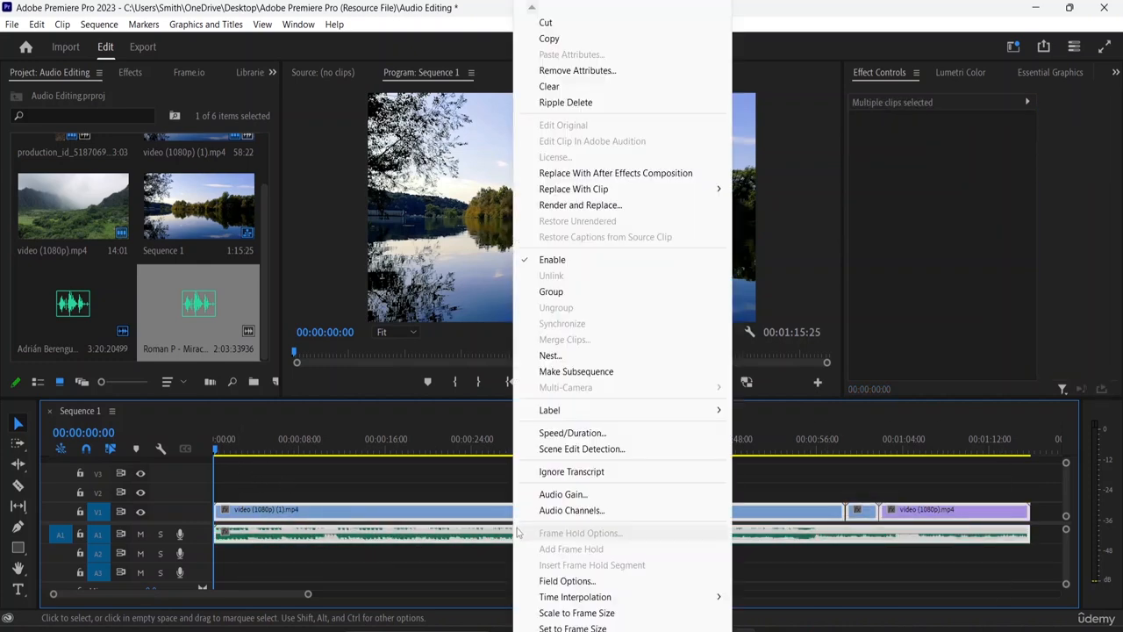
left_click(593, 293)
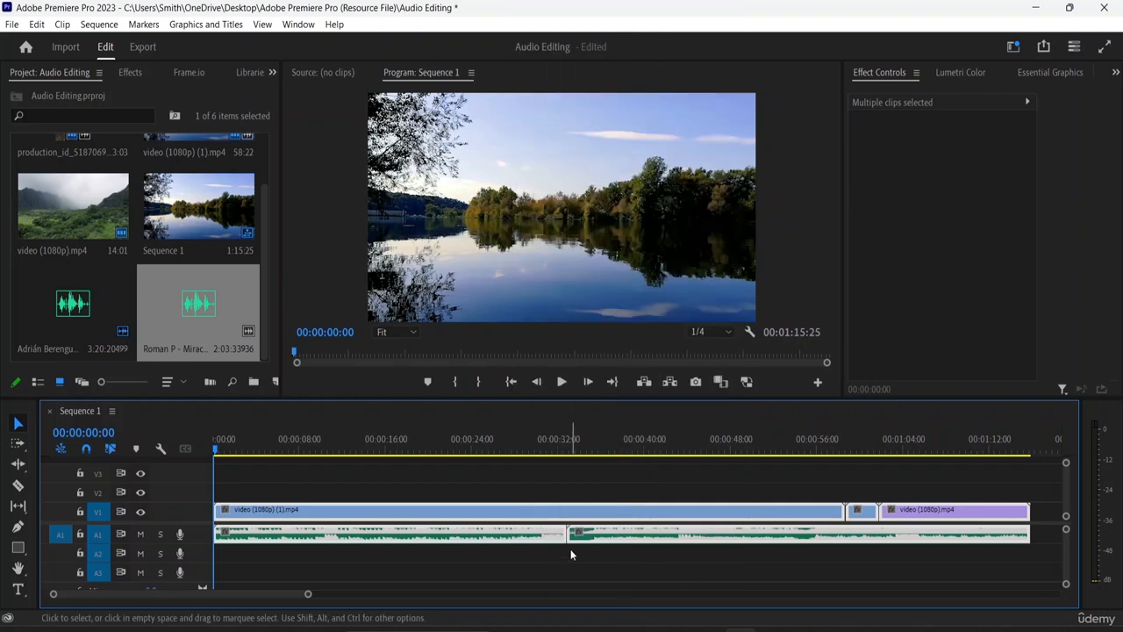
left_click_drag(535, 524, 614, 532)
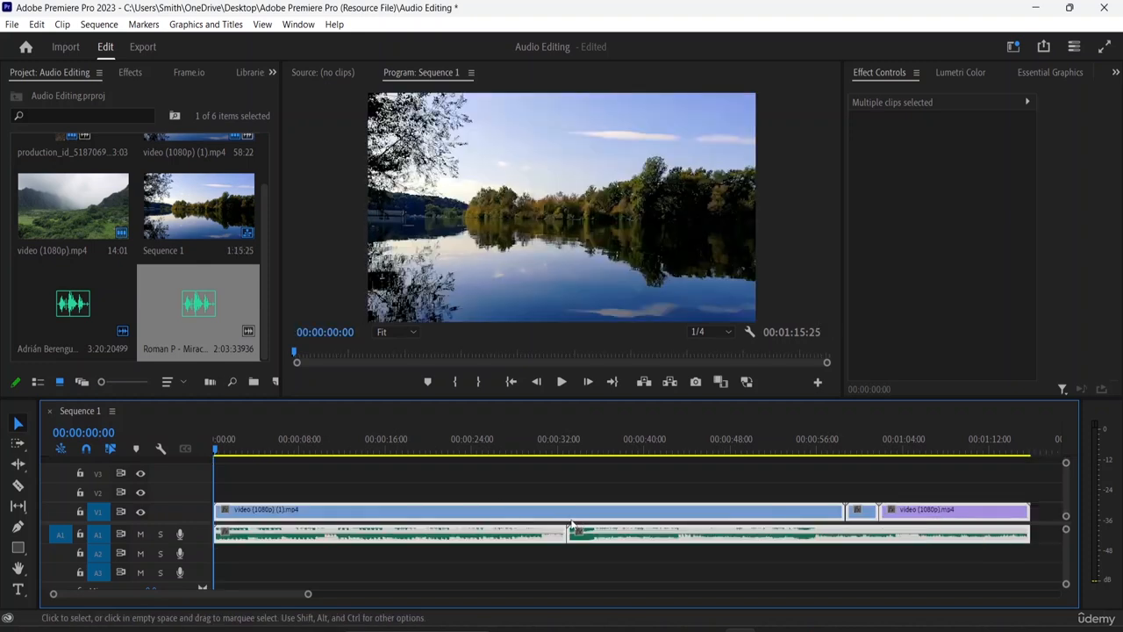
- Try to ungroup the selected clips in the timeline and clear the selection
right_click(459, 543)
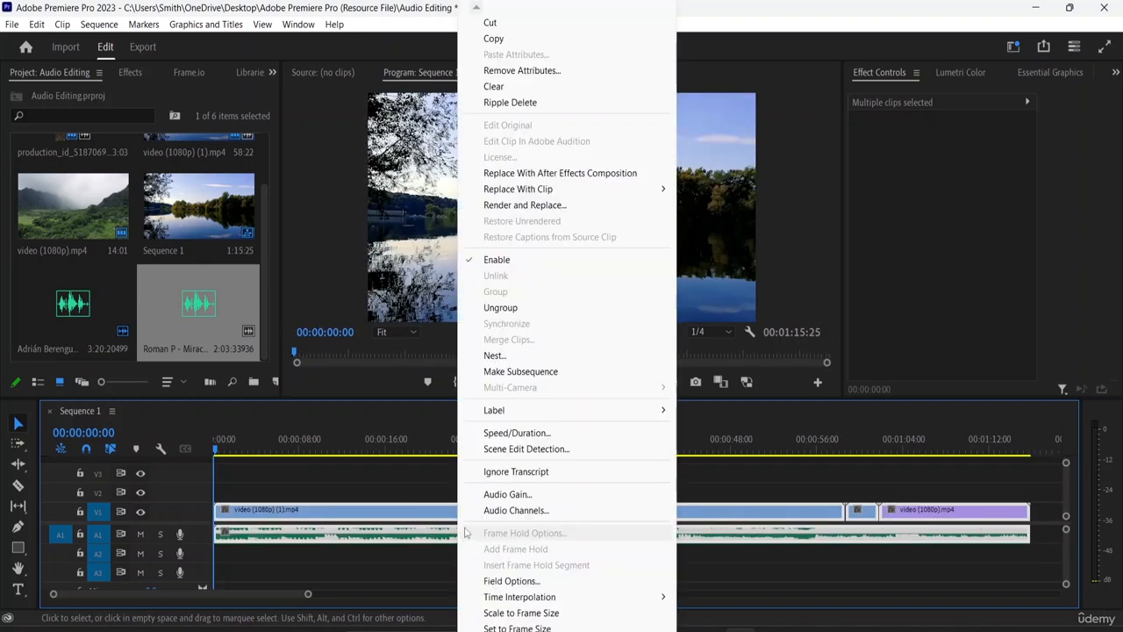
left_click(546, 314)
scroll(591, 574, "down", 3)
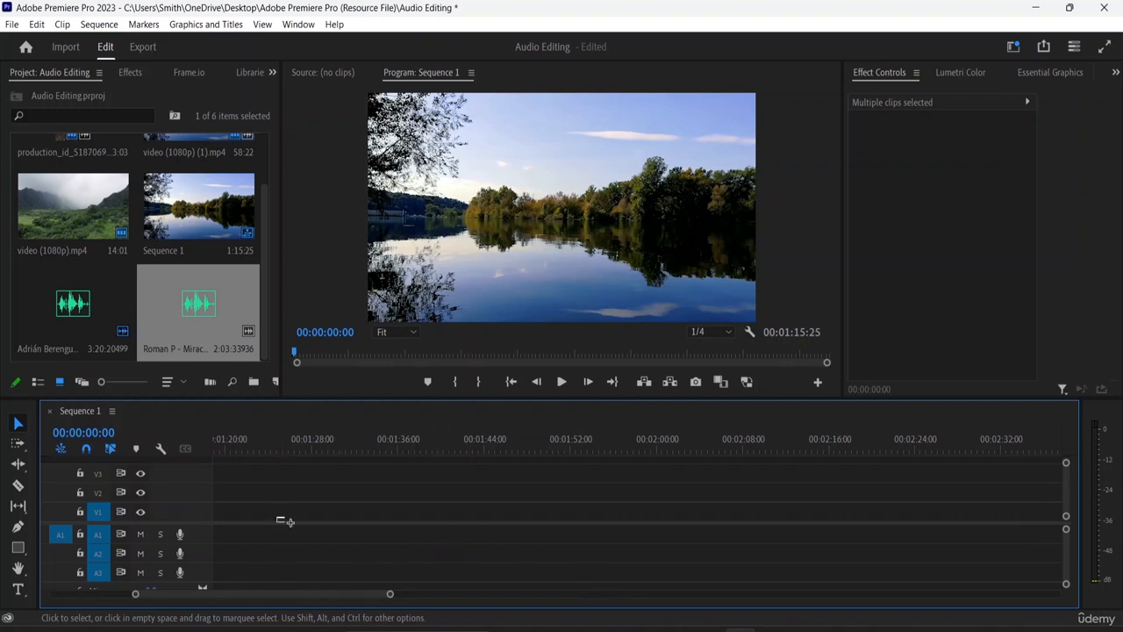
left_click(352, 524)
key("minus")
key("minus")
key("minus")
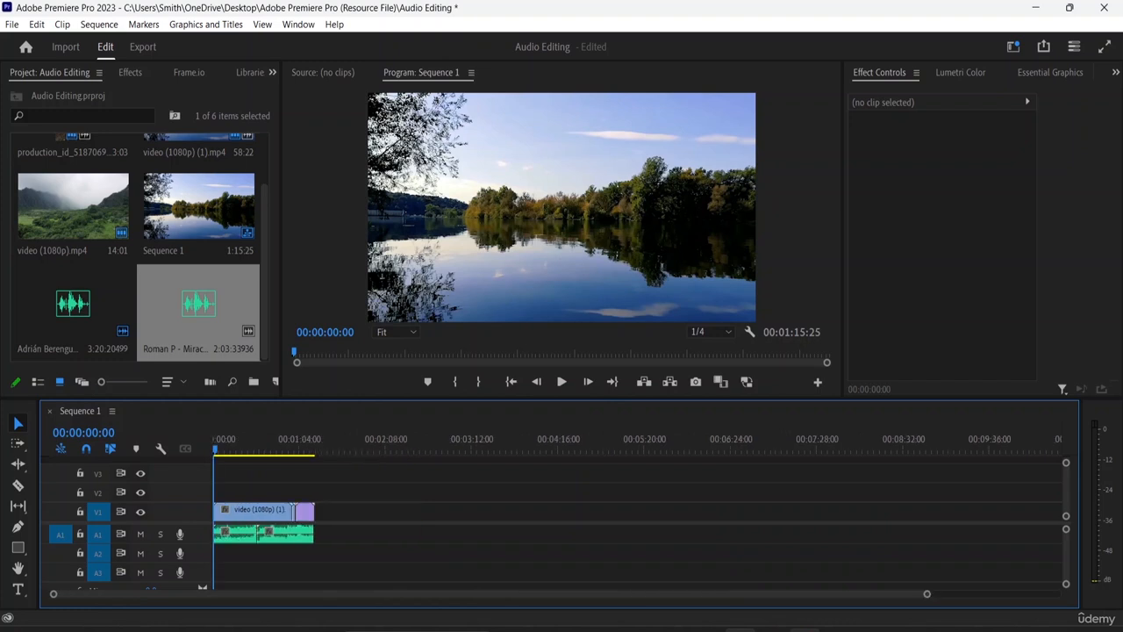
key("equal")
key("equal")
key("equal")
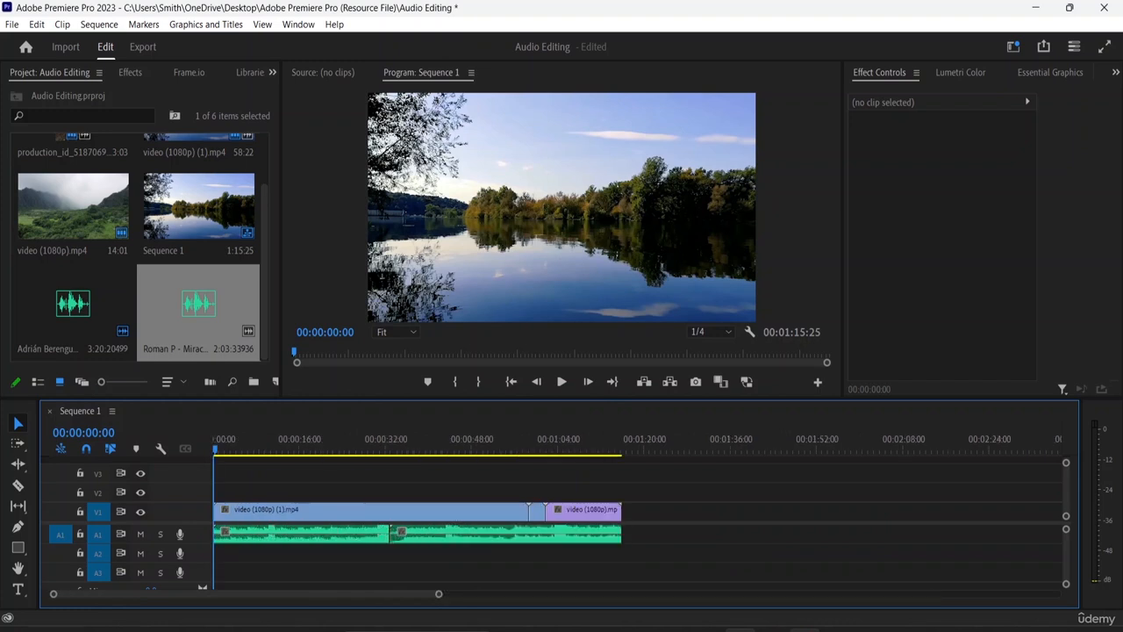
- Select every clip in Sequence 1, ungroup them, and clear the selection
key("ctrl+a")
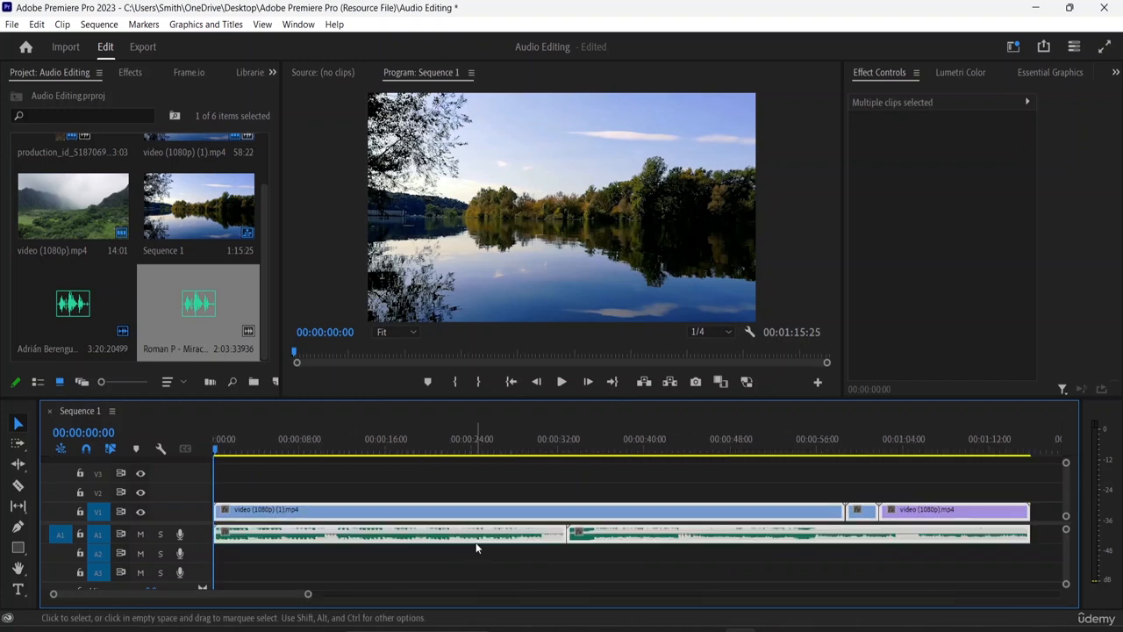
left_click(667, 572)
key("ctrl+a")
right_click(546, 522)
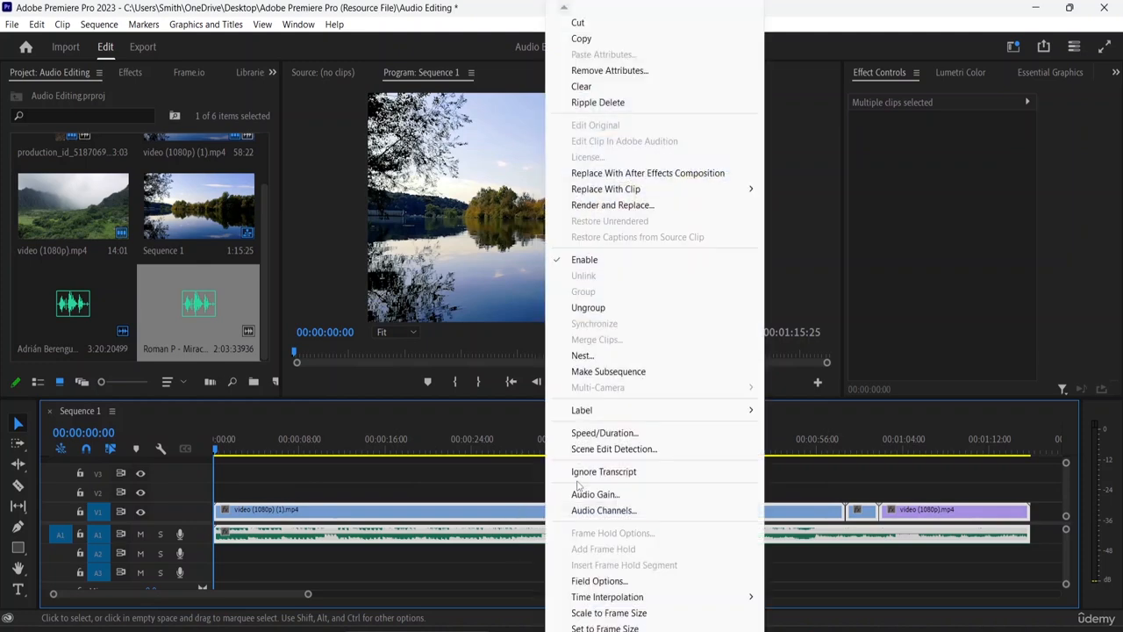
left_click(618, 309)
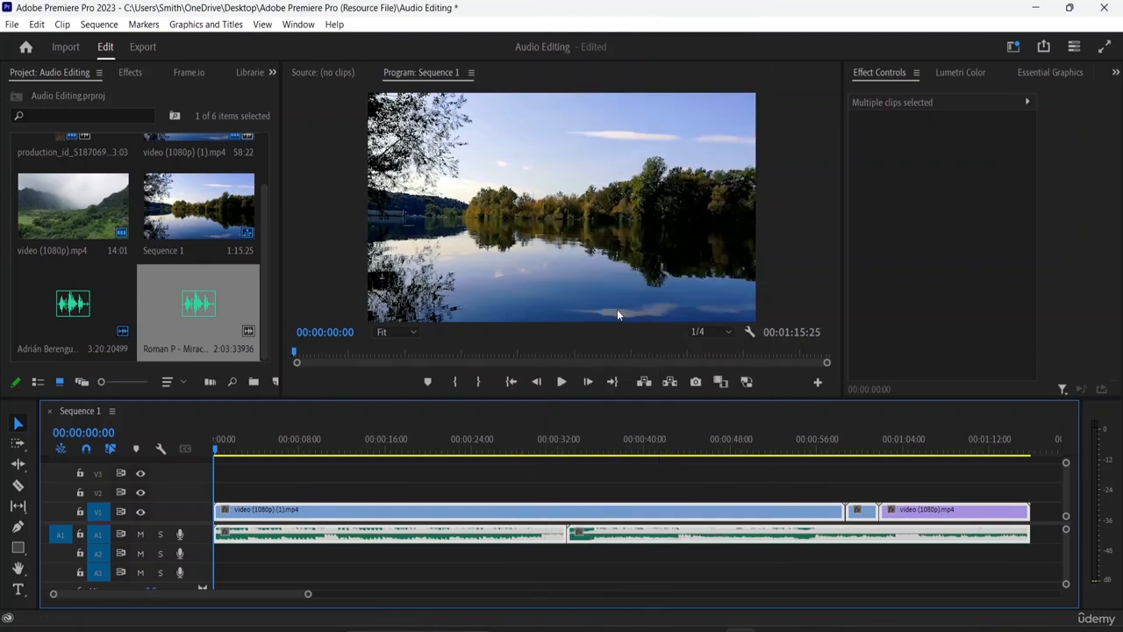
left_click(510, 570)
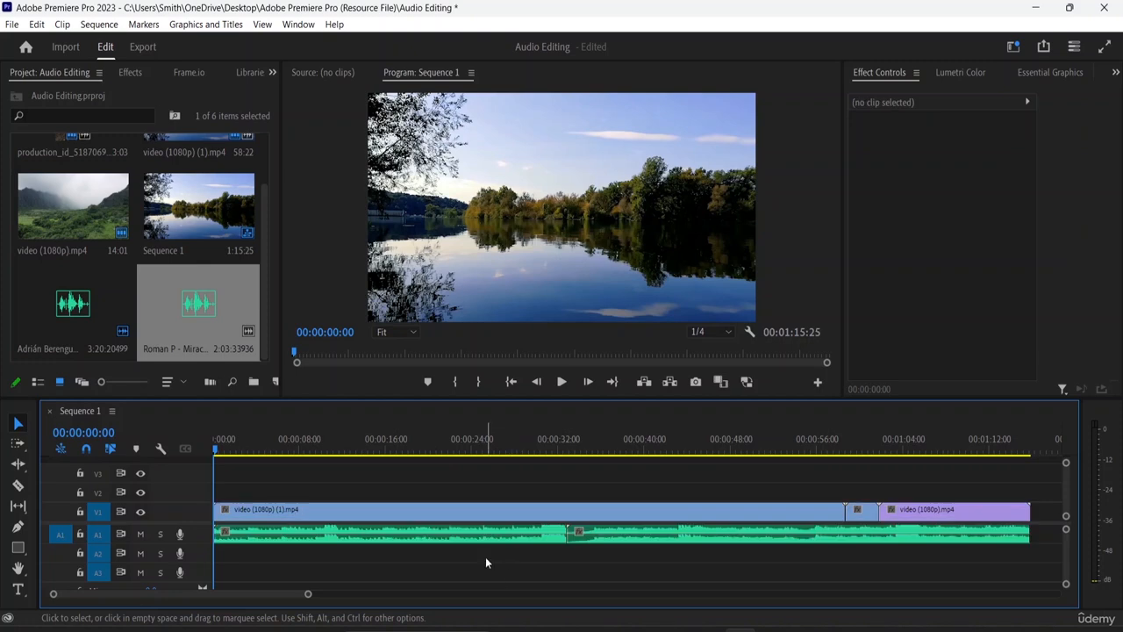
- Select the video clips on V1 and the music clips on A1 one by one to check that each selects independently
left_click(499, 538)
left_click(566, 511)
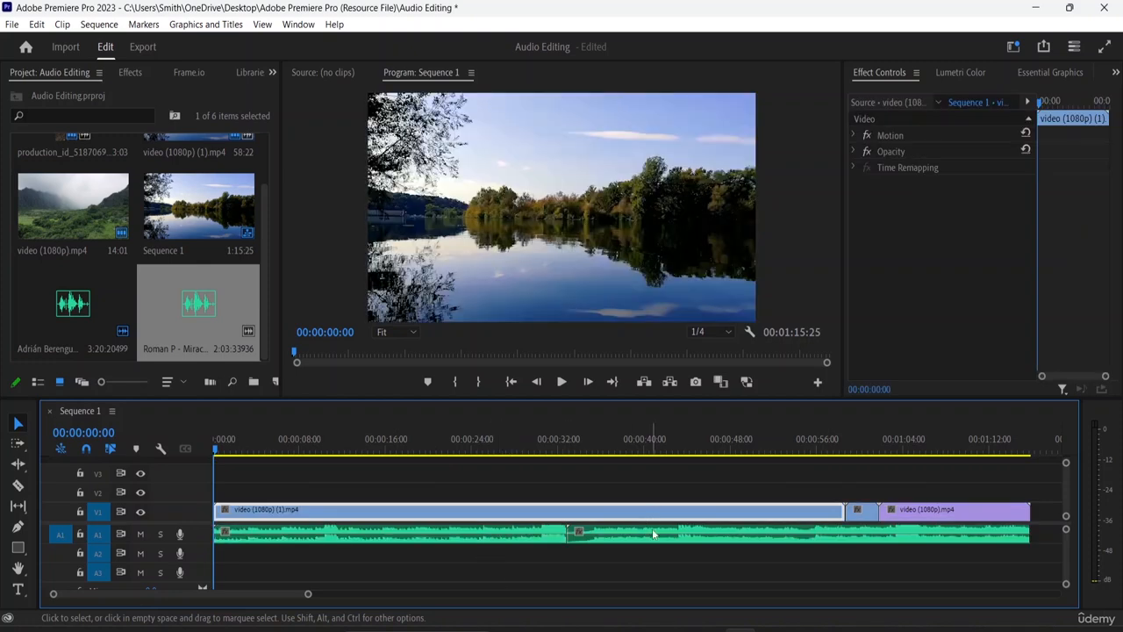
left_click(653, 535)
left_click(899, 514)
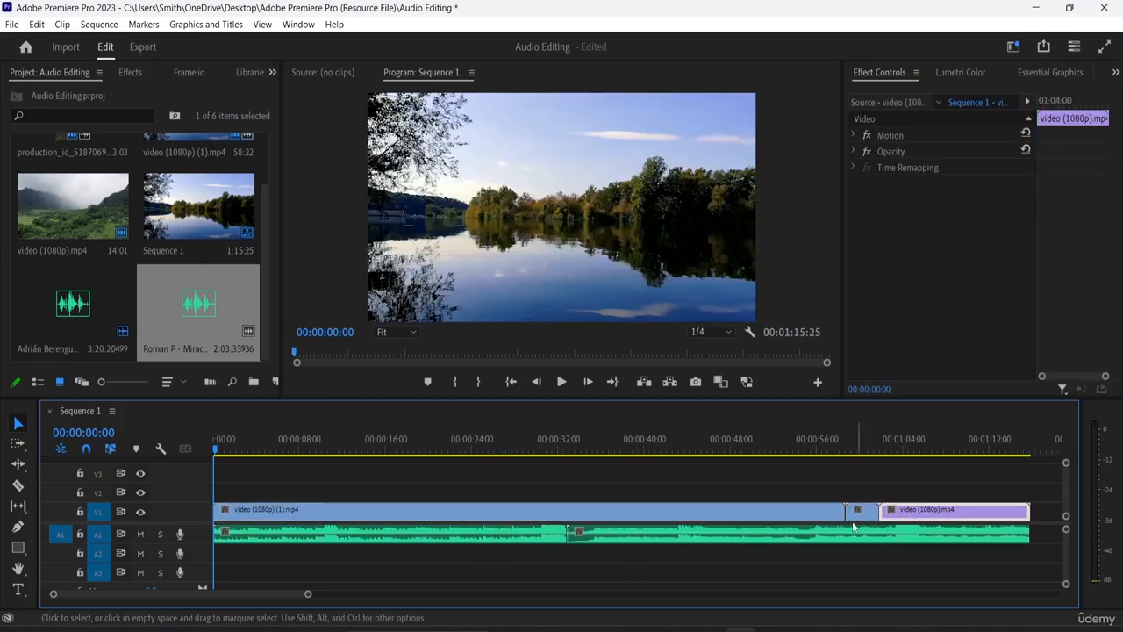
left_click(865, 513)
left_click(397, 497)
left_click(404, 513)
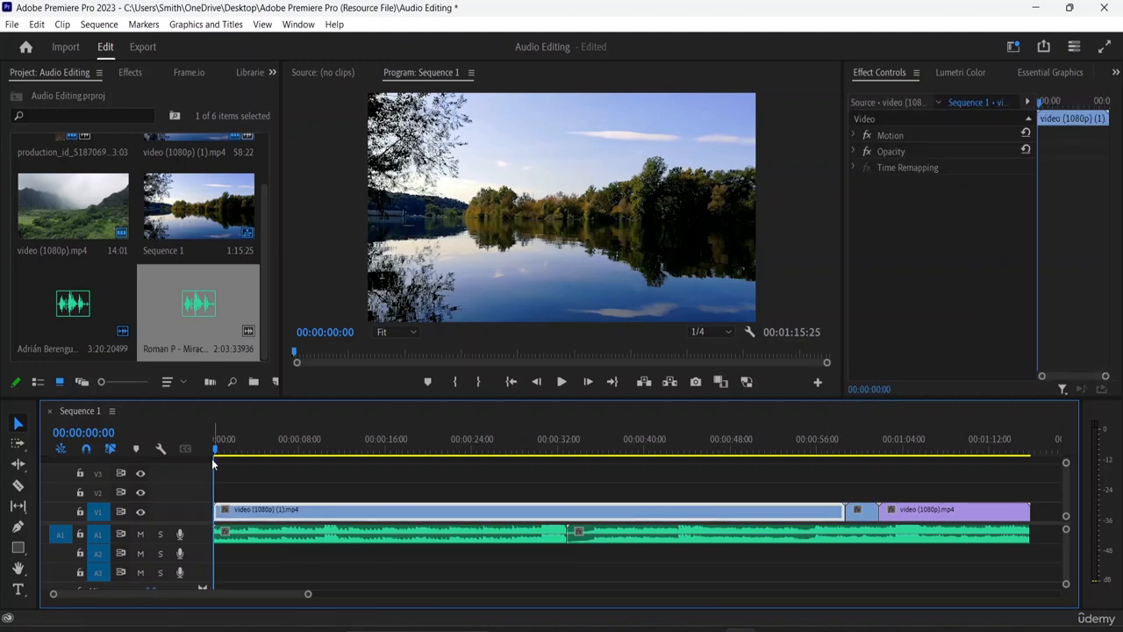
- Play the sequence from the beginning to check the new music, stop, and move the playhead to 00:00:29:11
key("space")
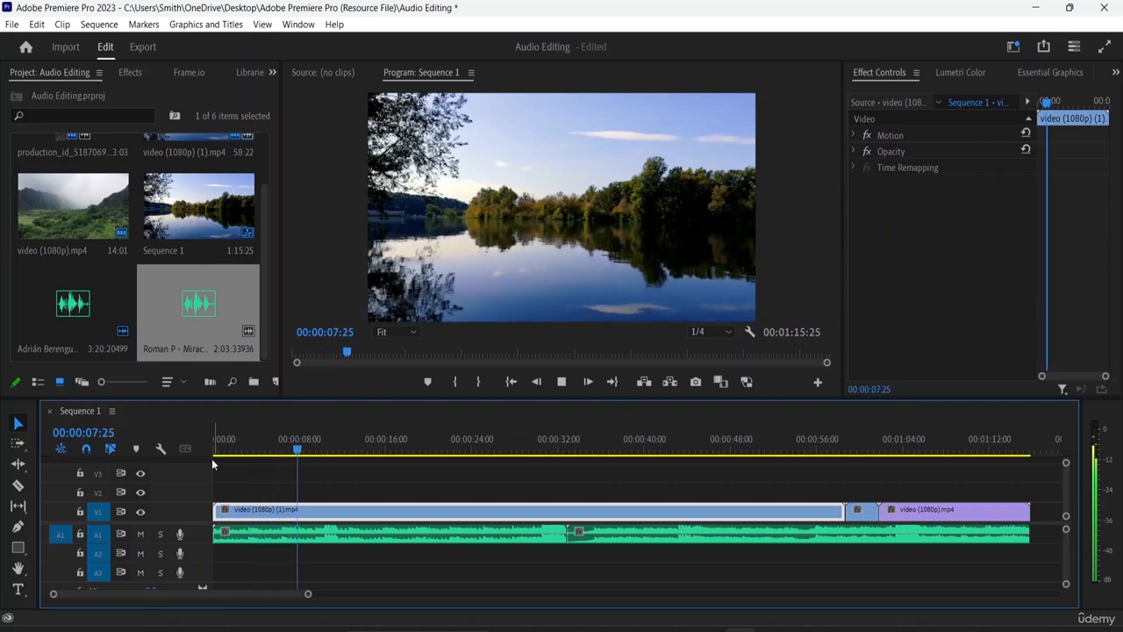
key("space")
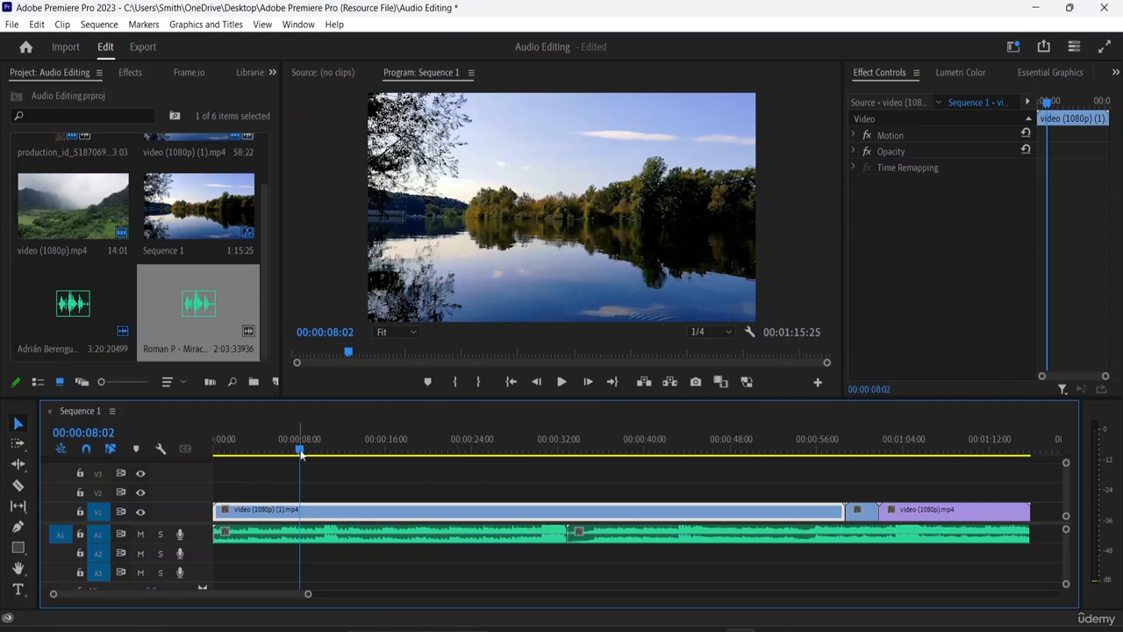
left_click_drag(300, 452, 529, 507)
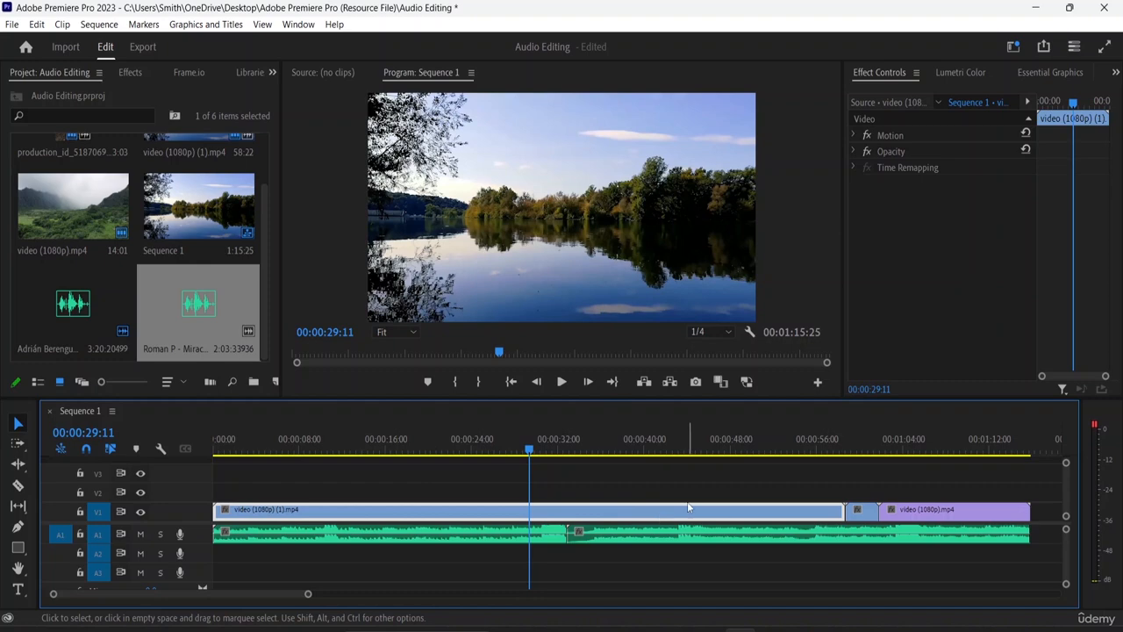
- Play the sequence across the join between the two music clips, stop, and return the playhead to 00:00:32:14
key("space")
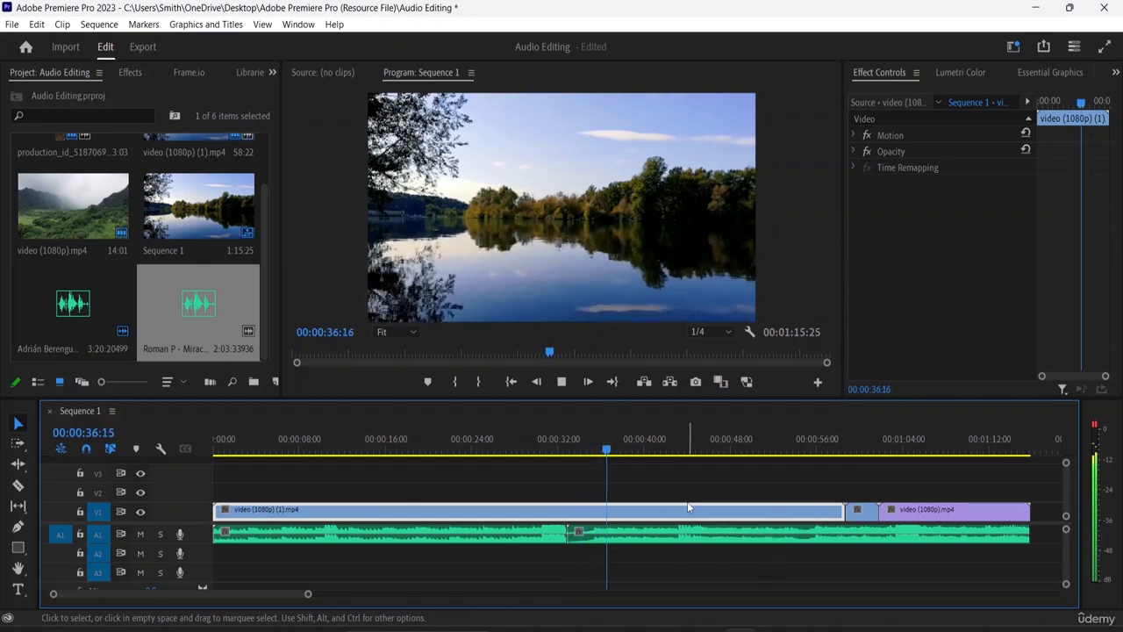
key("space")
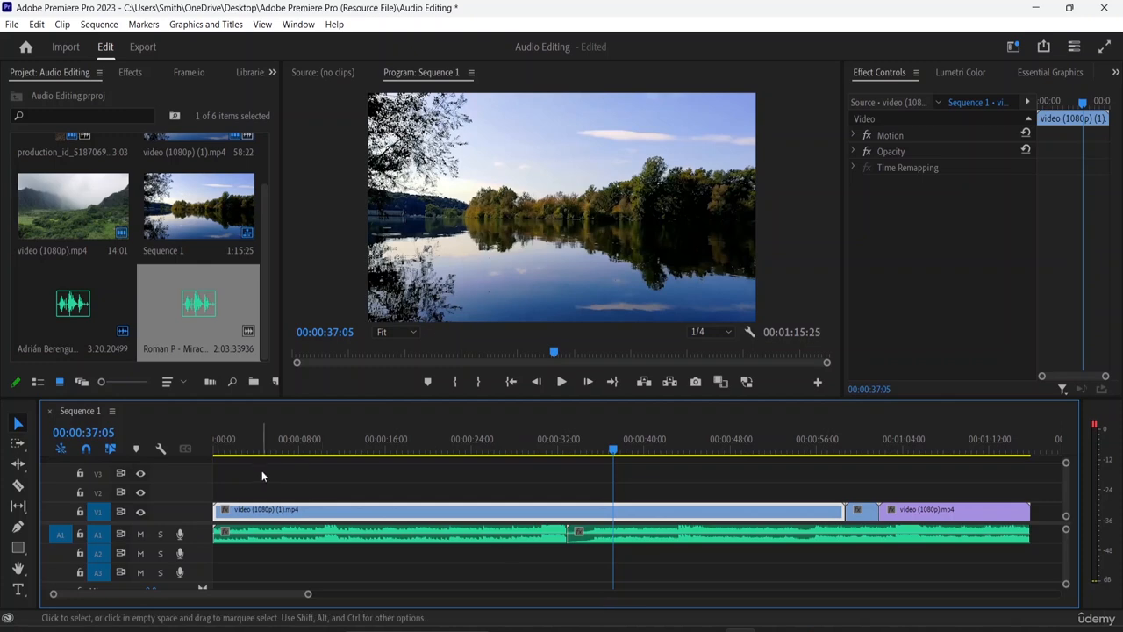
key("equal")
key("equal")
key("equal")
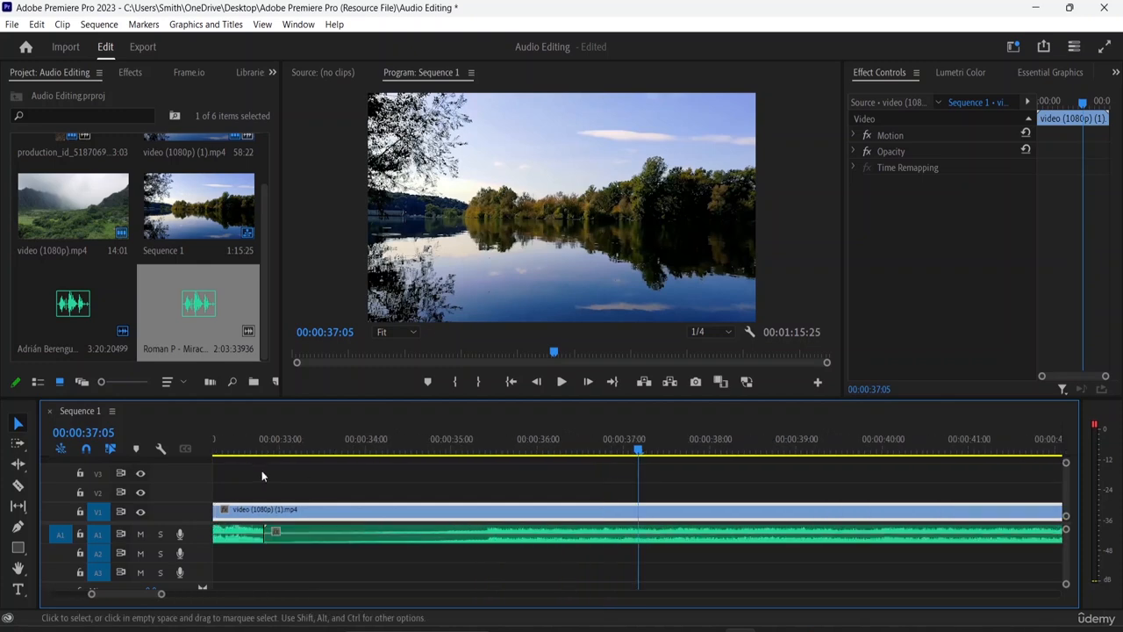
left_click_drag(624, 456, 237, 435)
key("=")
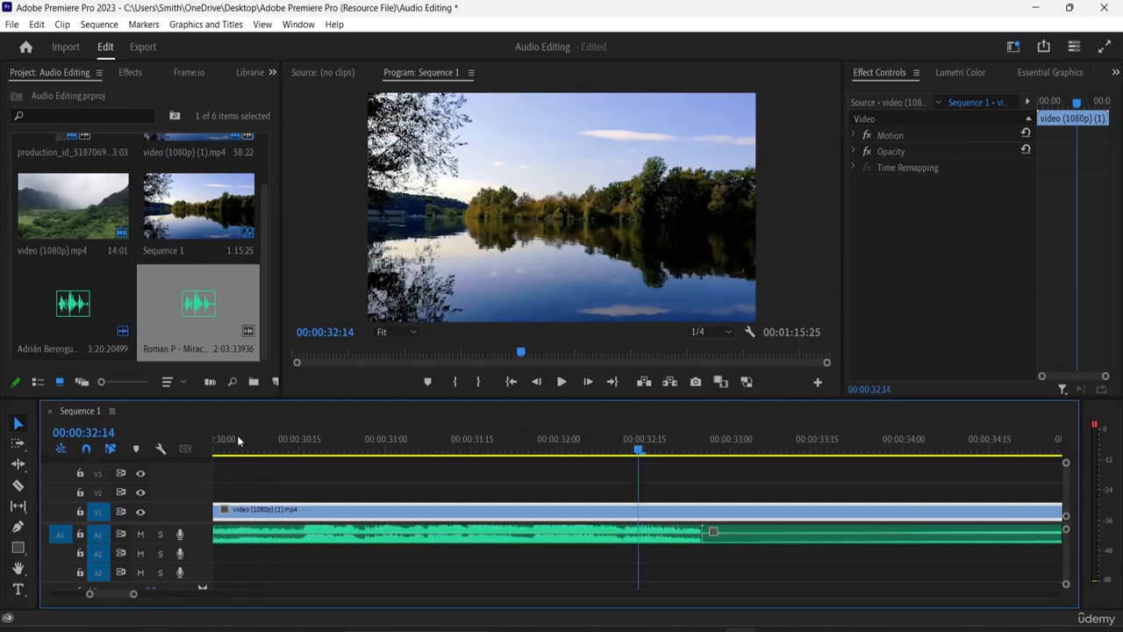
- Position the playhead just after the cut between the two music clips, at 00:00:32:28
key("=")
key("=")
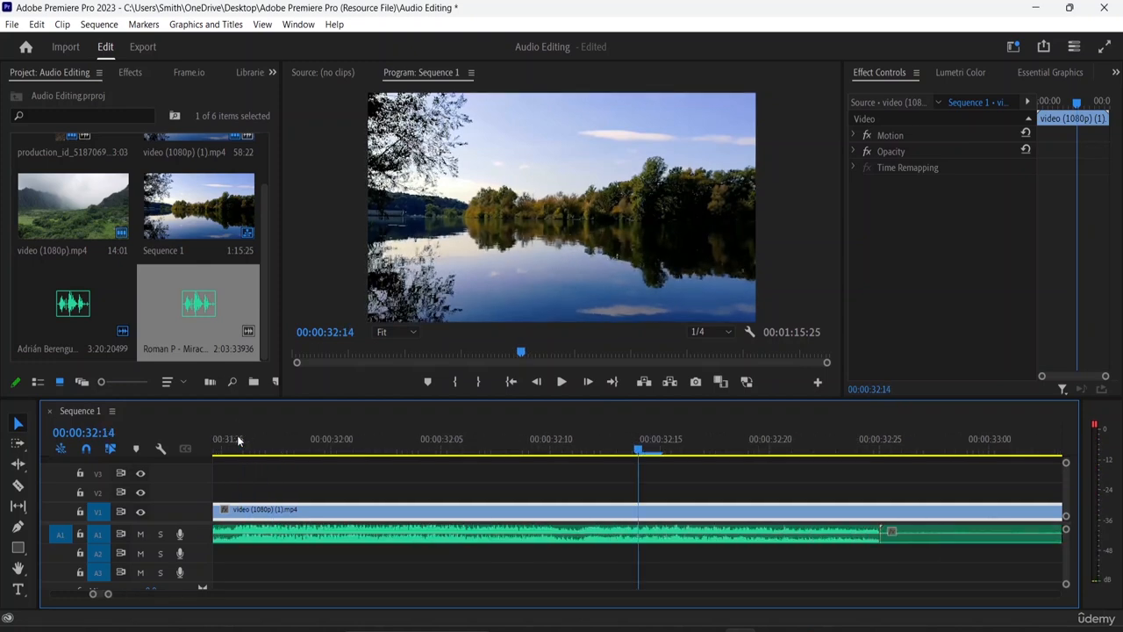
left_click_drag(956, 537, 920, 537)
key("ctrl+z")
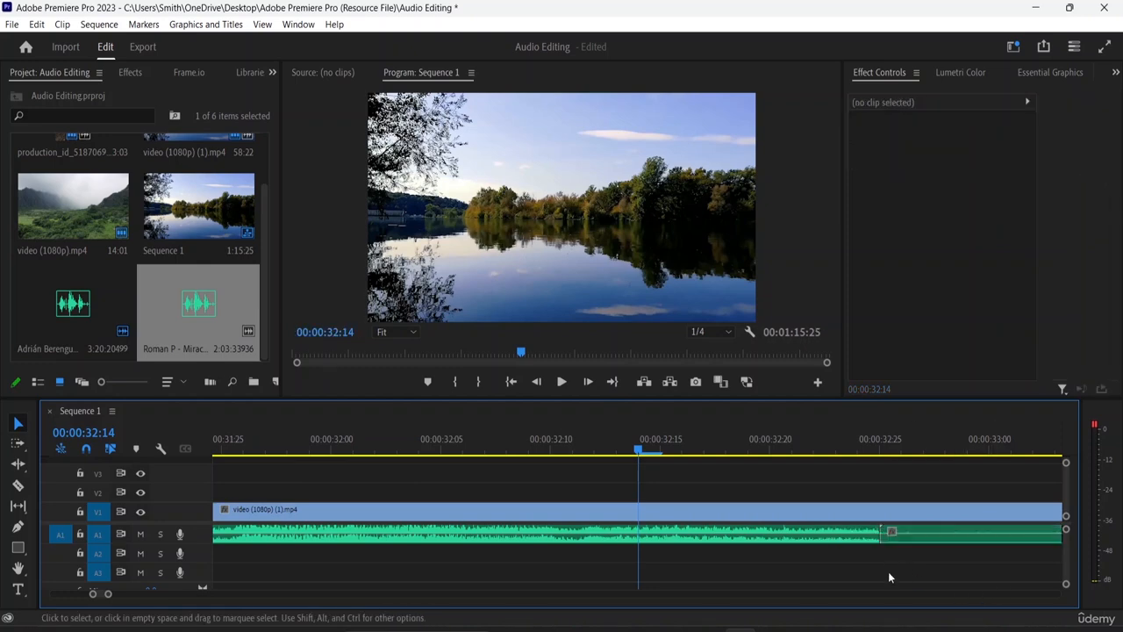
left_click_drag(687, 453, 947, 513)
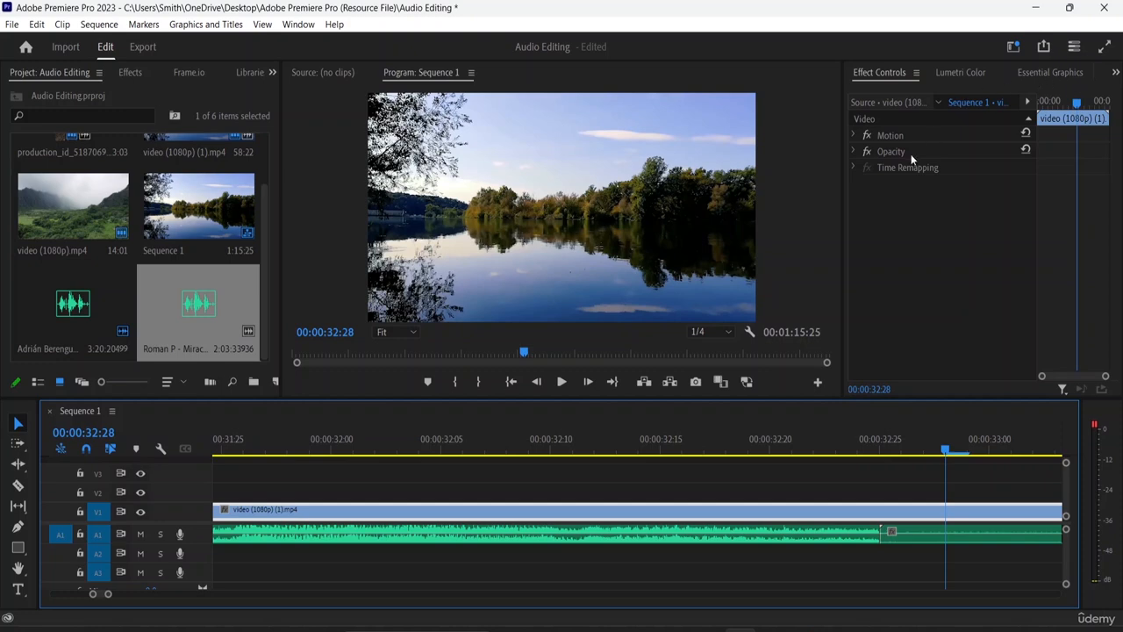
- Apply the Constant Gain crossfade audio transition to the start of the second music clip on A1
left_click(1025, 120)
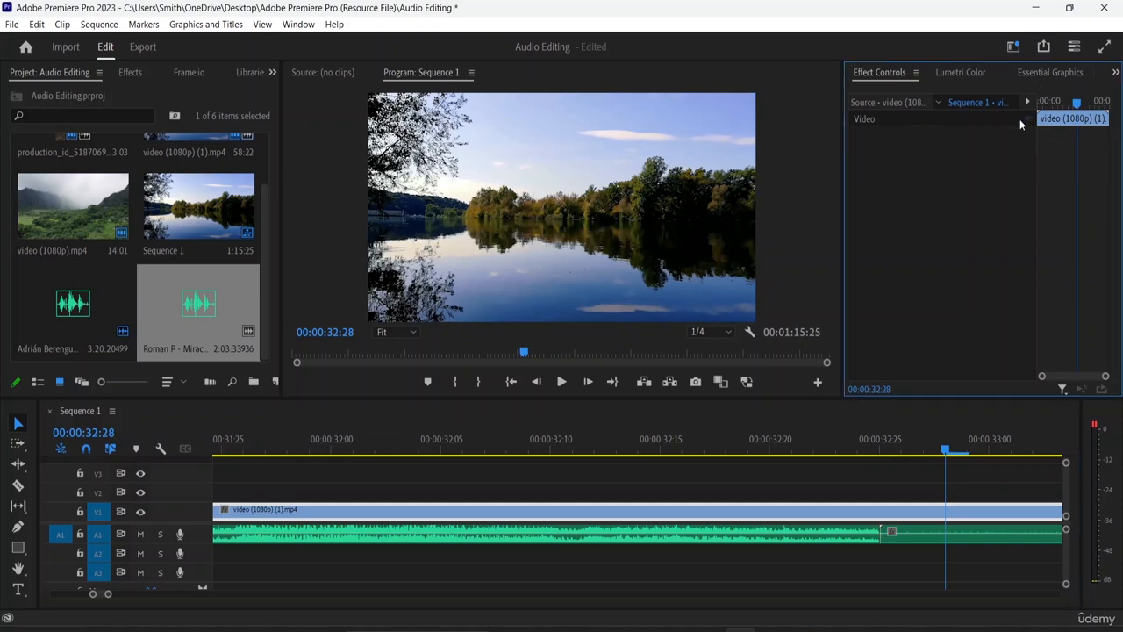
left_click(916, 72)
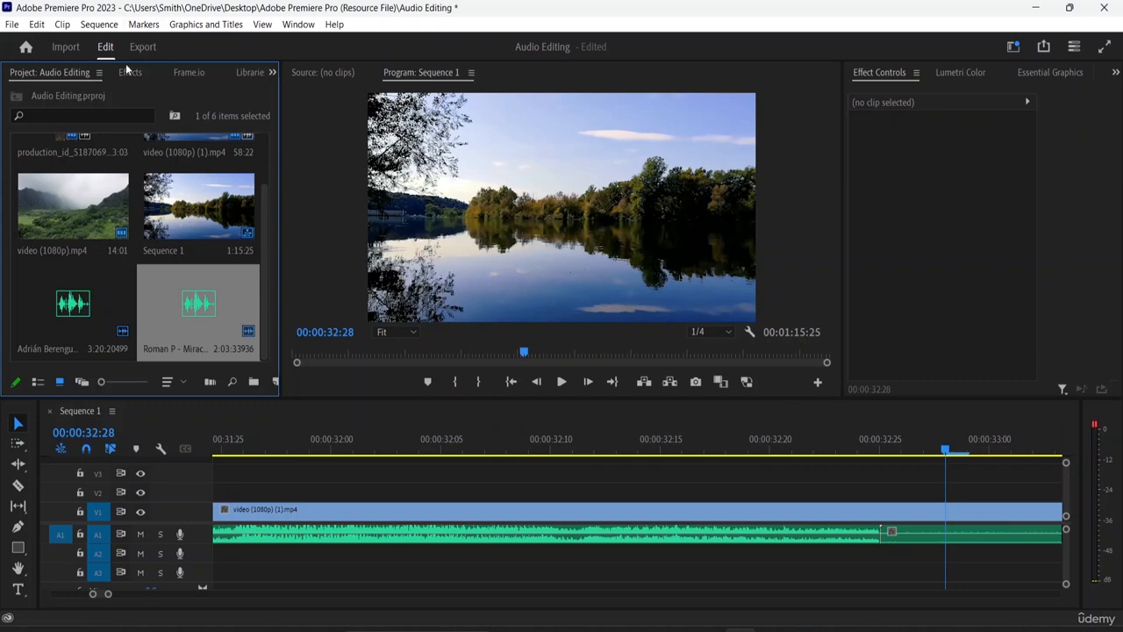
left_click(128, 73)
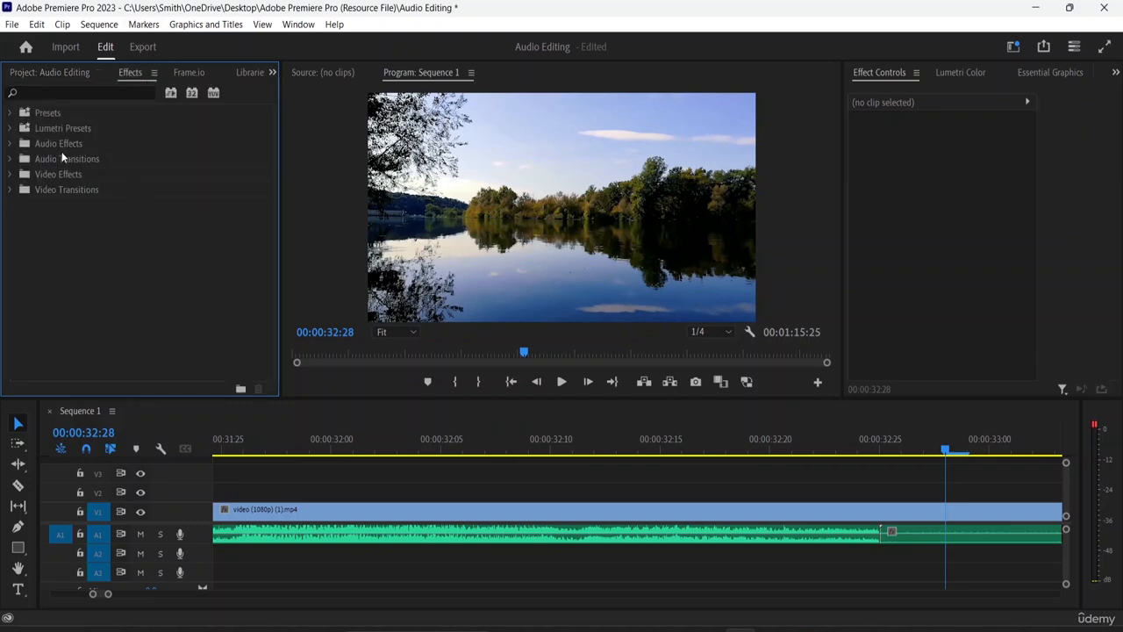
left_click(8, 162)
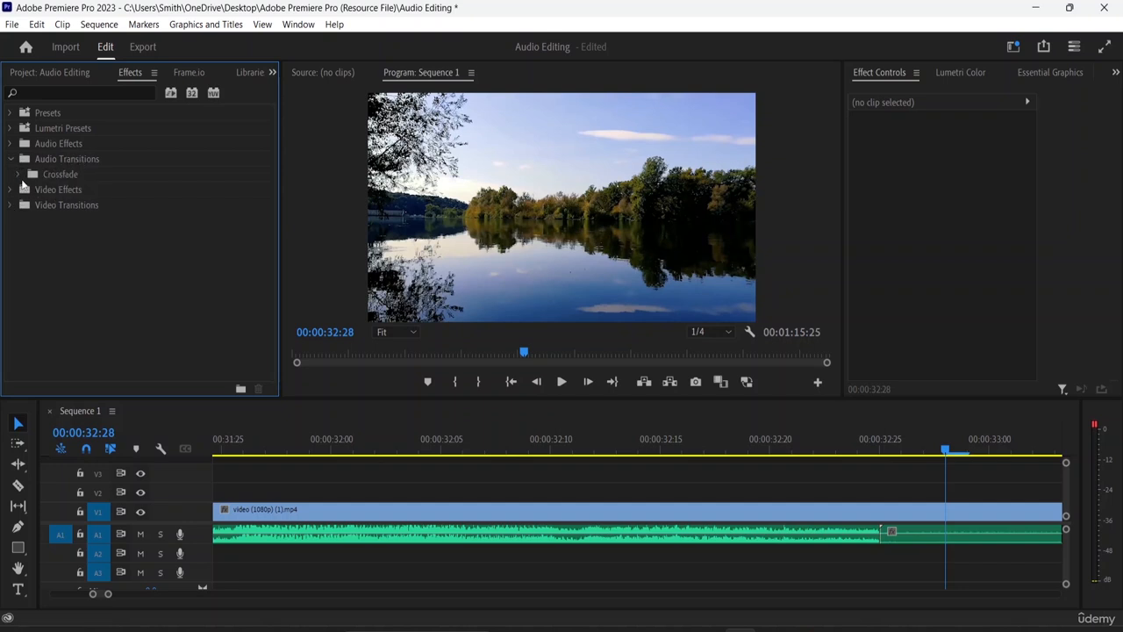
left_click(17, 175)
left_click(20, 175)
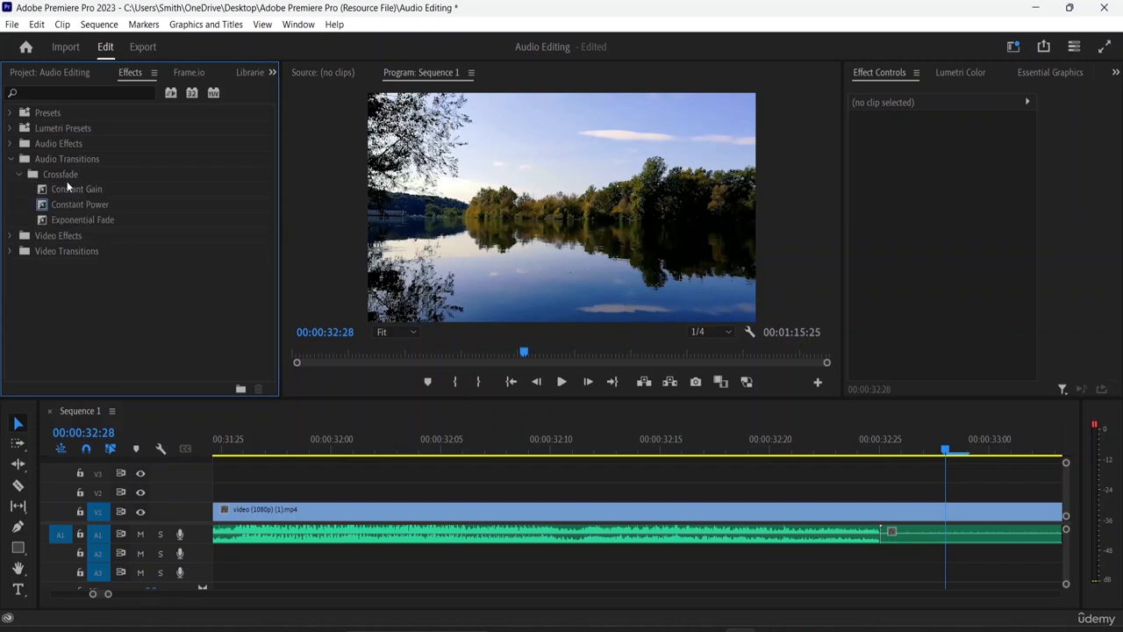
left_click(75, 189)
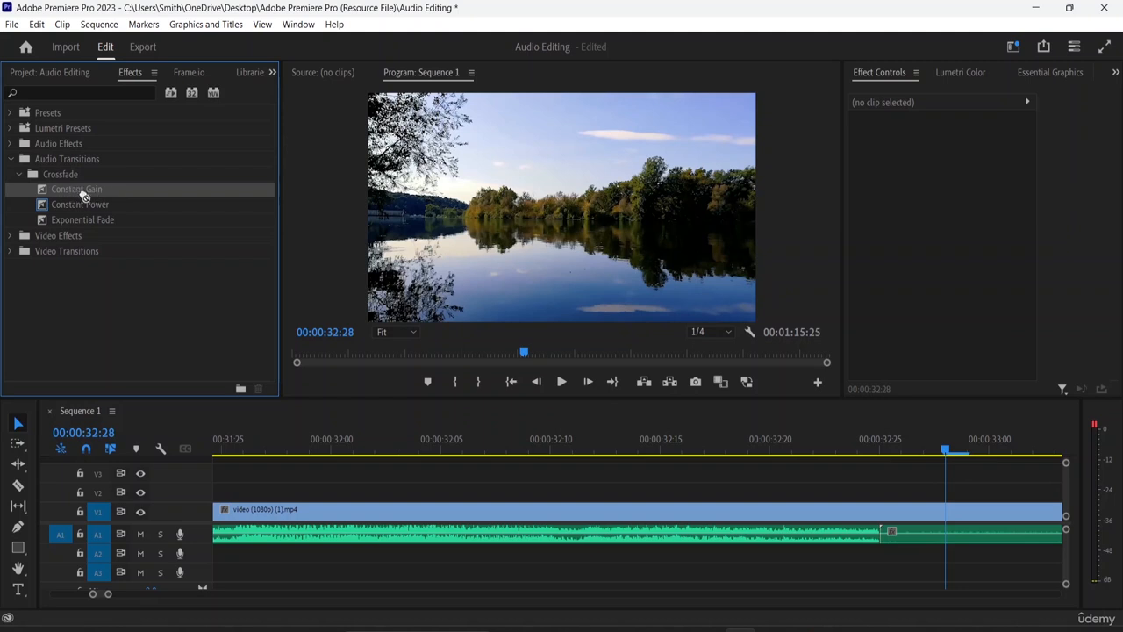
left_click_drag(296, 296, 835, 470)
mouse_move(881, 531)
left_mouse_down()
mouse_move(869, 530)
mouse_move(896, 532)
left_mouse_up()
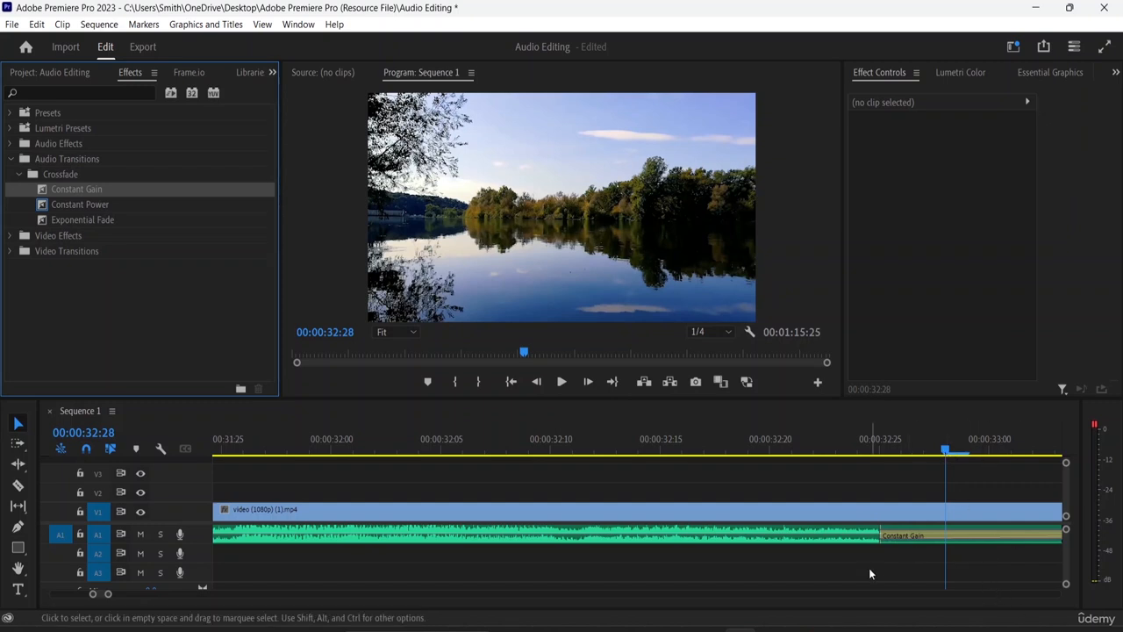
- Try to slide the Constant Gain transition across the cut on A1 and open its duration setting without changing it
key("minus")
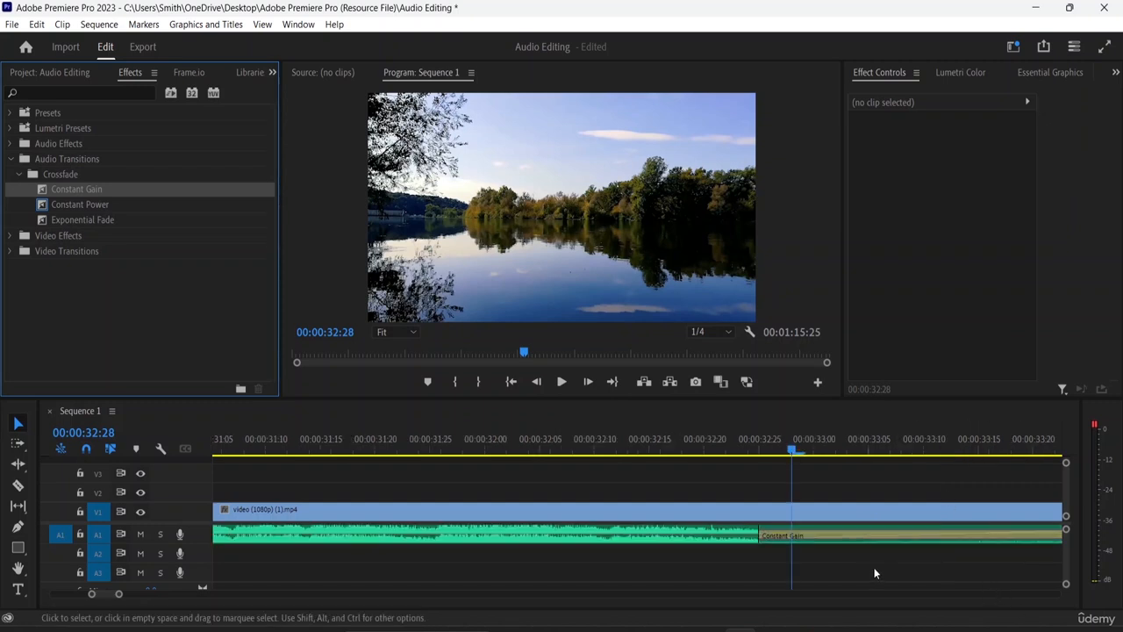
key("equal")
left_click(775, 544)
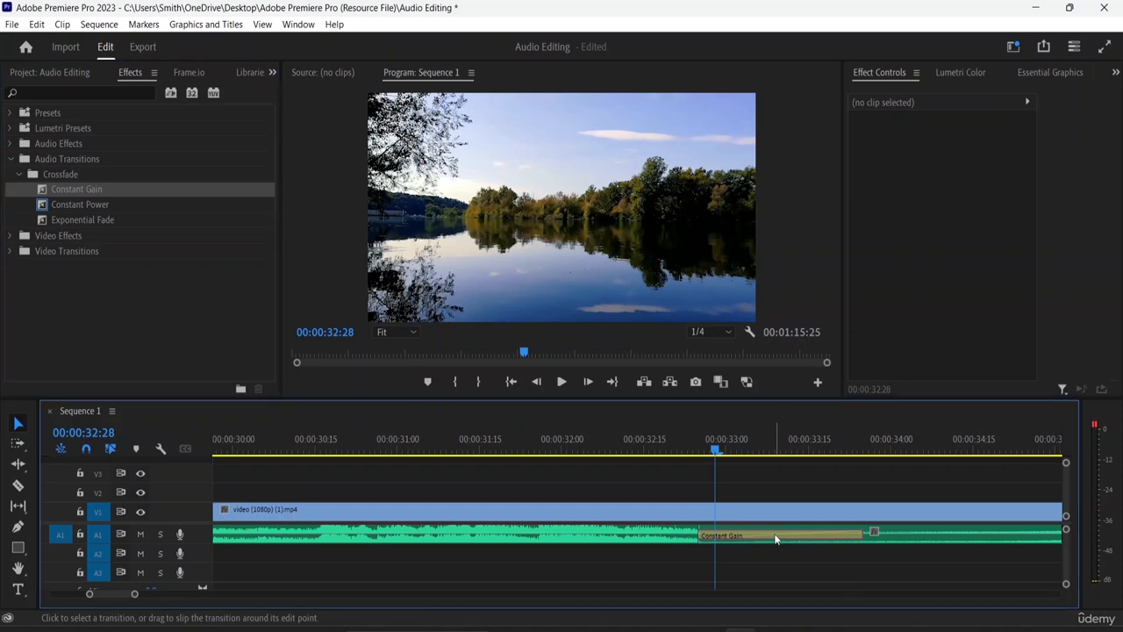
left_click_drag(778, 539, 764, 539)
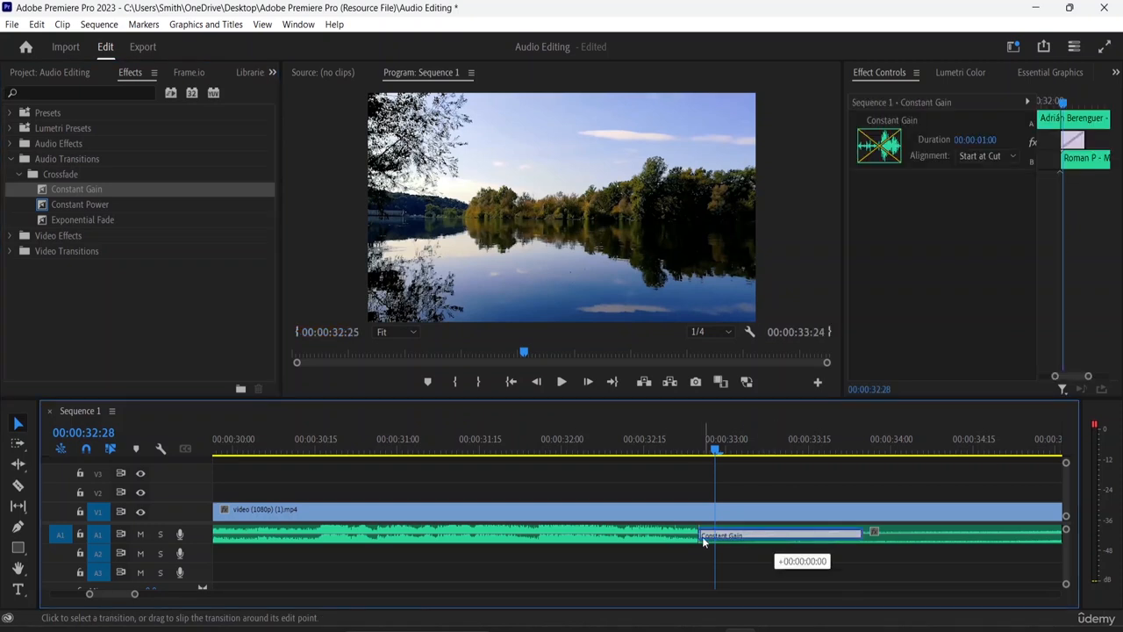
left_click_drag(692, 545, 726, 544)
double_click(750, 539)
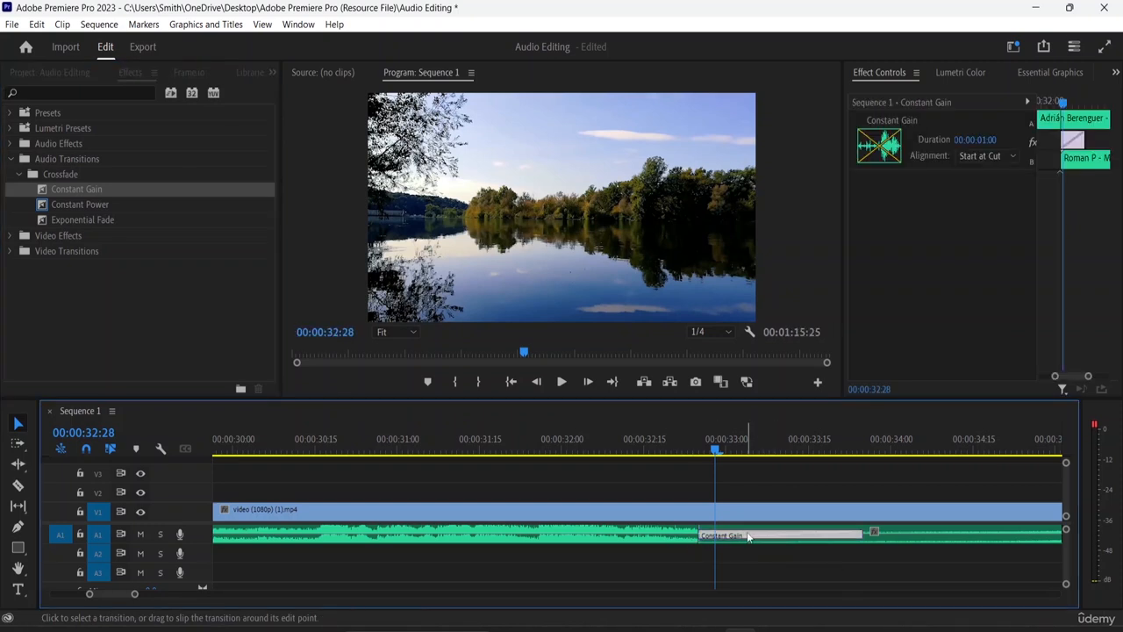
left_click(650, 280)
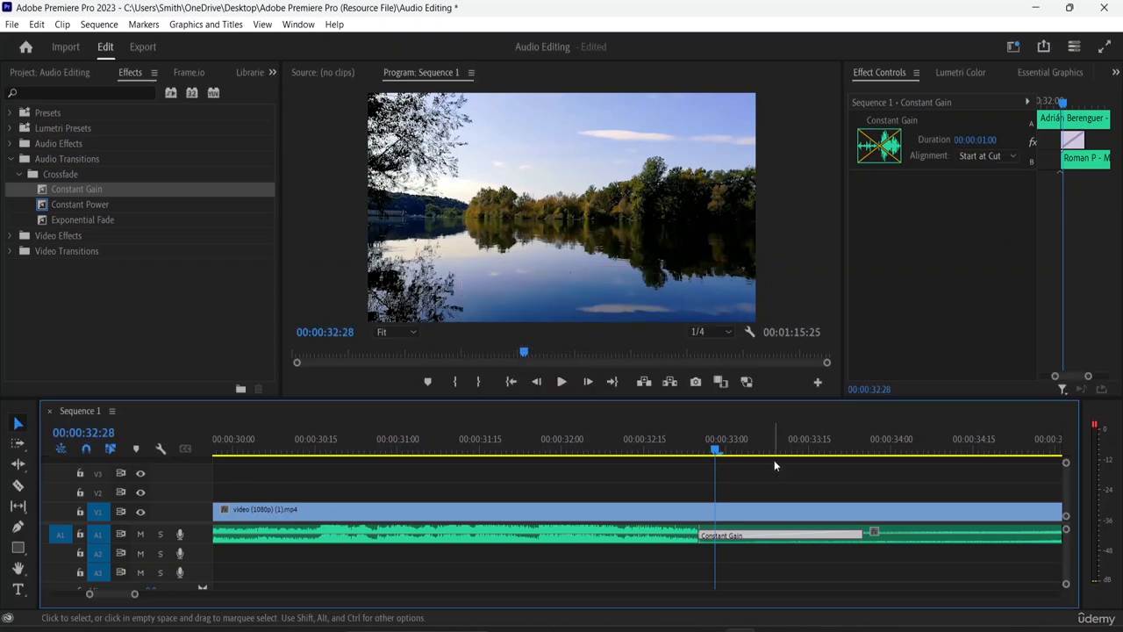
left_click(742, 538)
left_click_drag(702, 539, 825, 531)
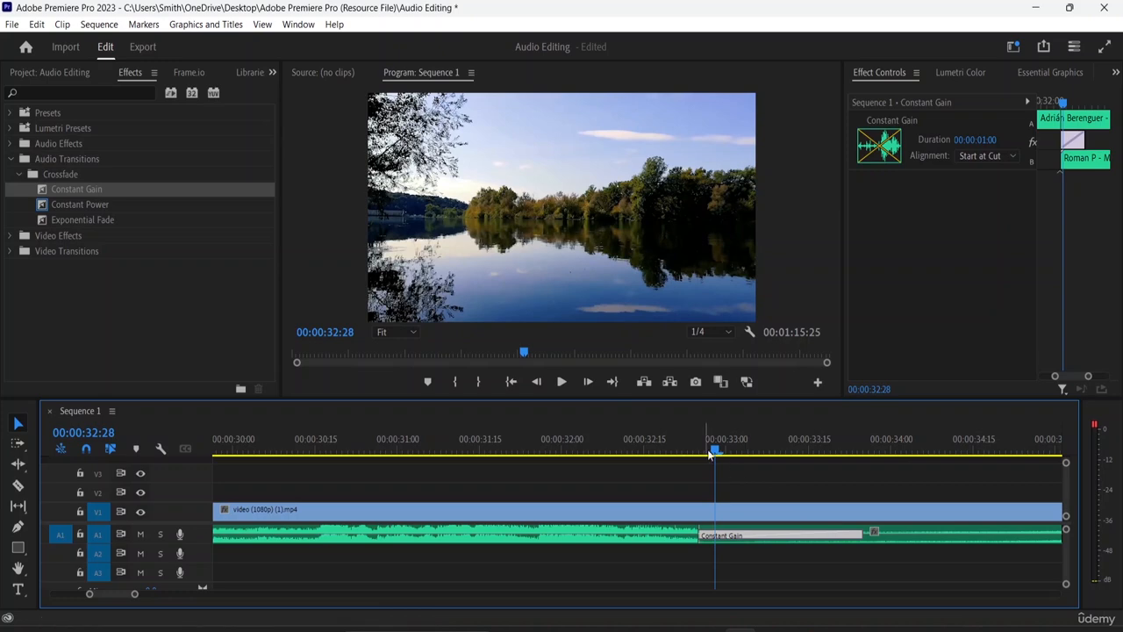
- Play the sequence from the beginning, skip to 00:00:31:09, and play through the Constant Gain transition before stopping
left_click_drag(717, 452, 647, 461)
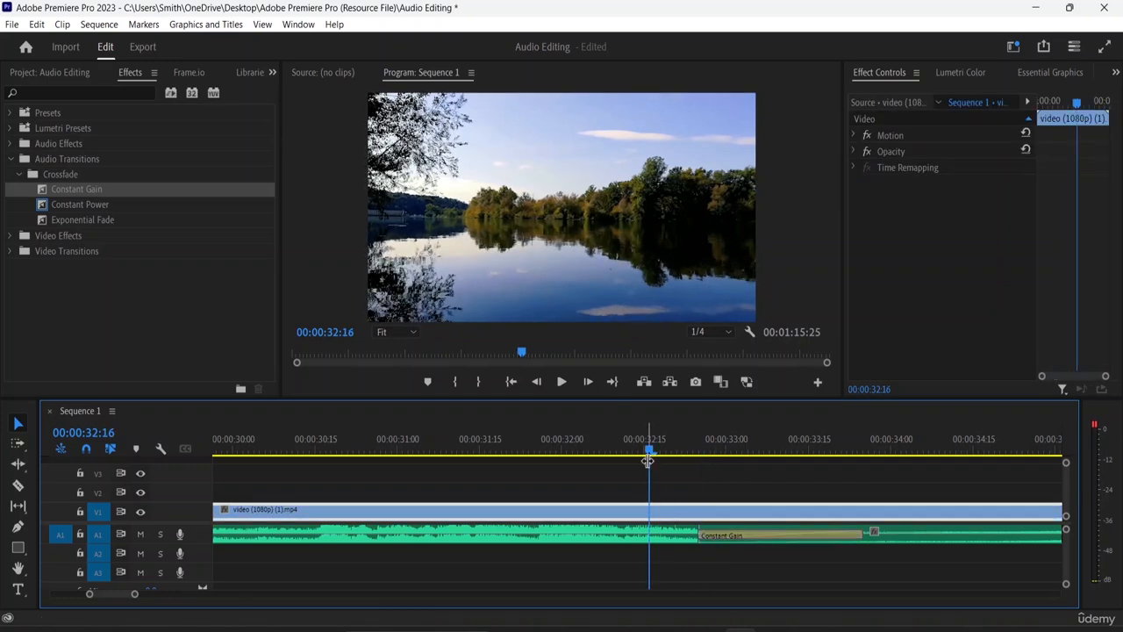
key("Home")
key("space")
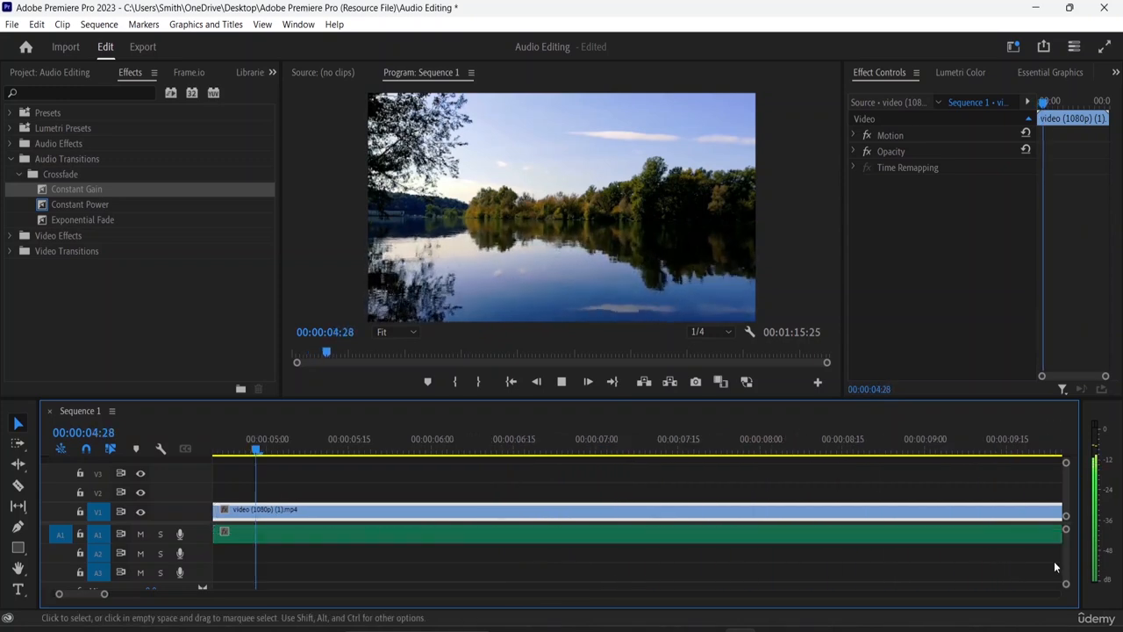
key("minus")
key("minus")
key("minus")
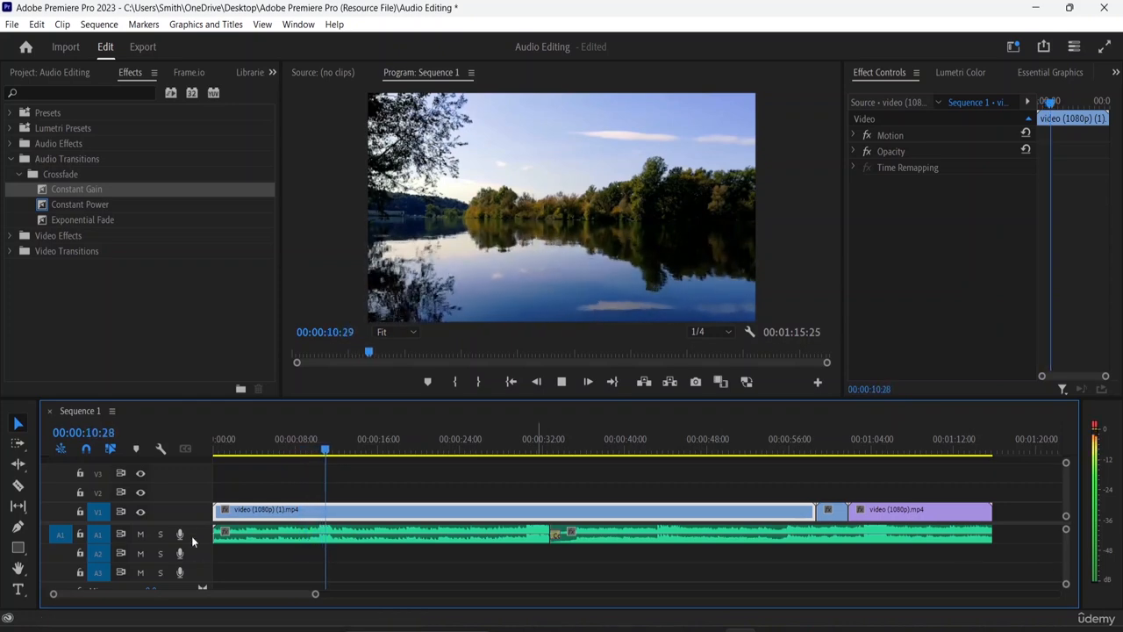
left_click_drag(339, 452, 532, 453)
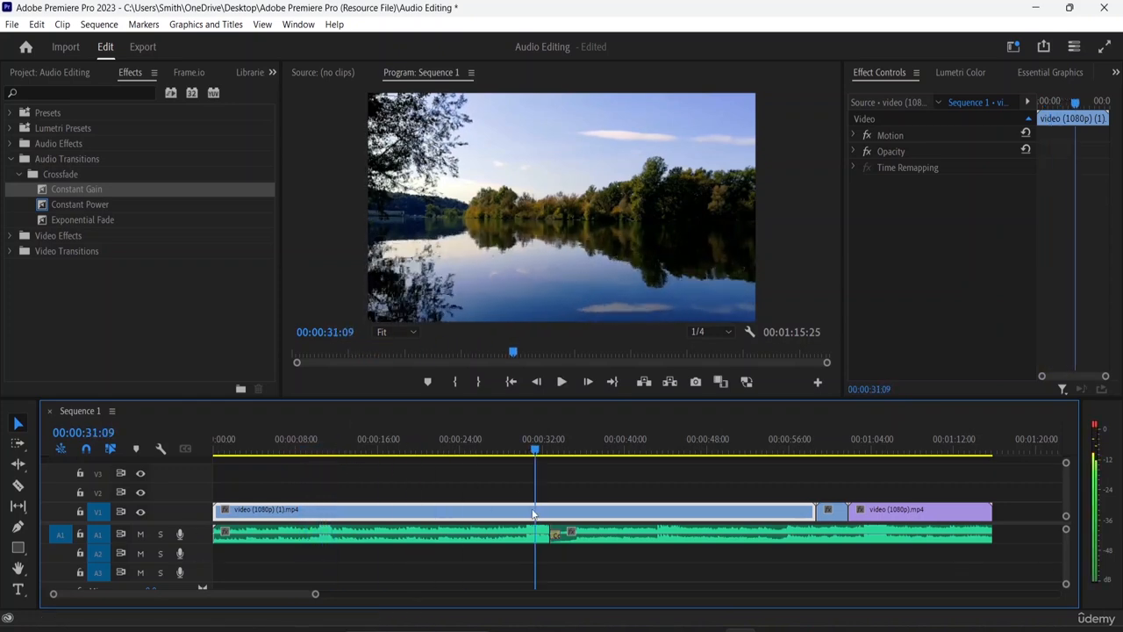
key("space")
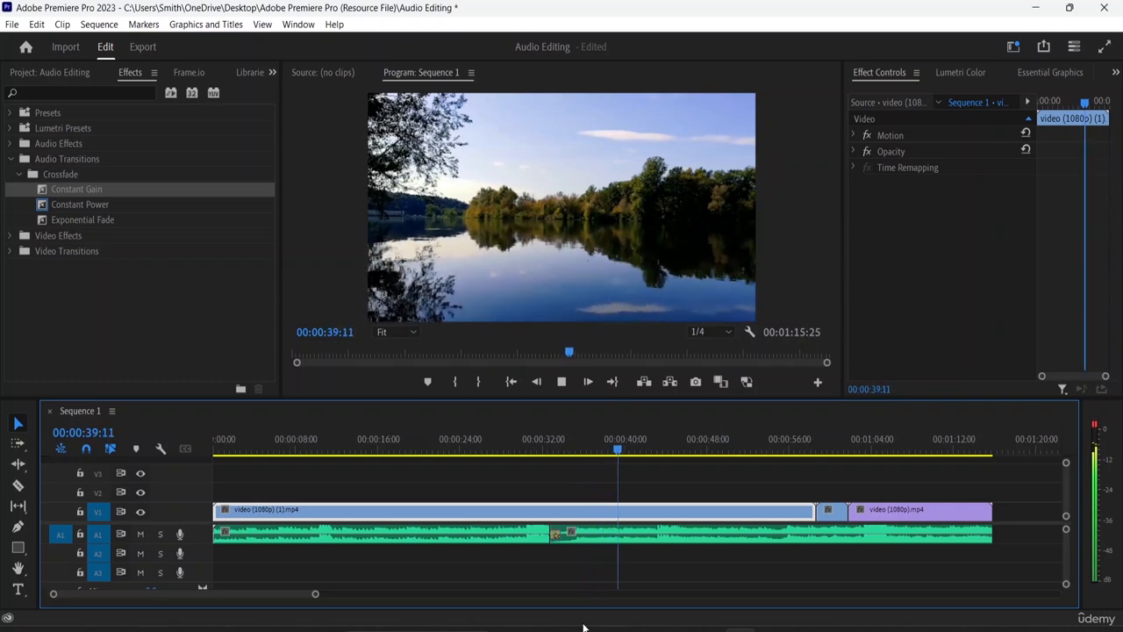
key("space")
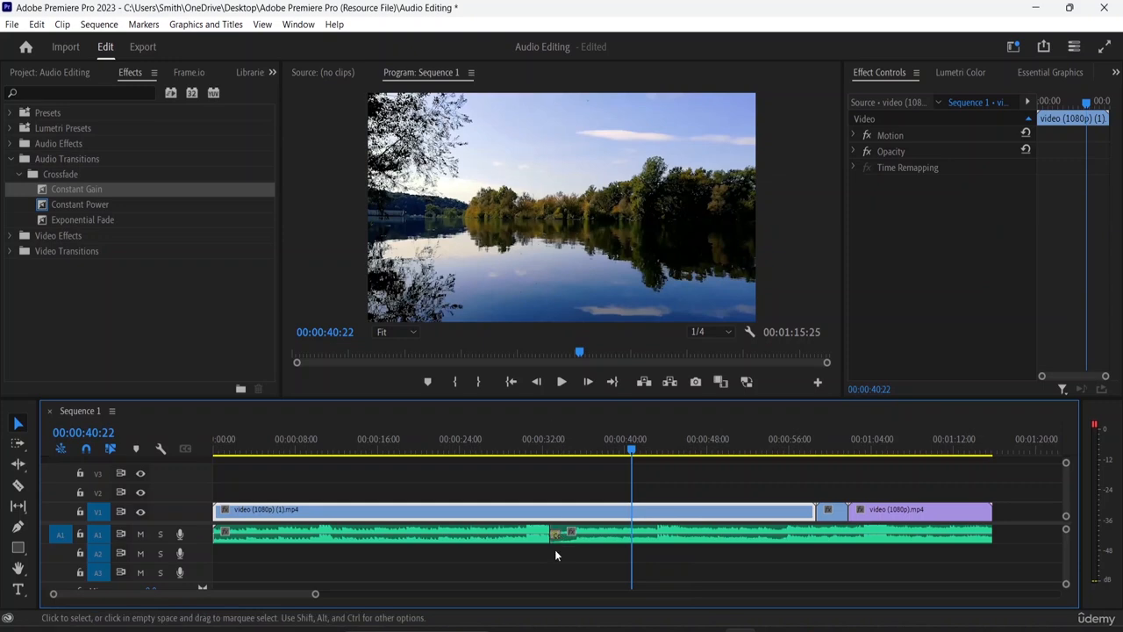
- Move the playhead to 00:00:33:29 and try to extend the Constant Gain transition back over the end of the first music clip
left_click_drag(638, 465, 522, 466)
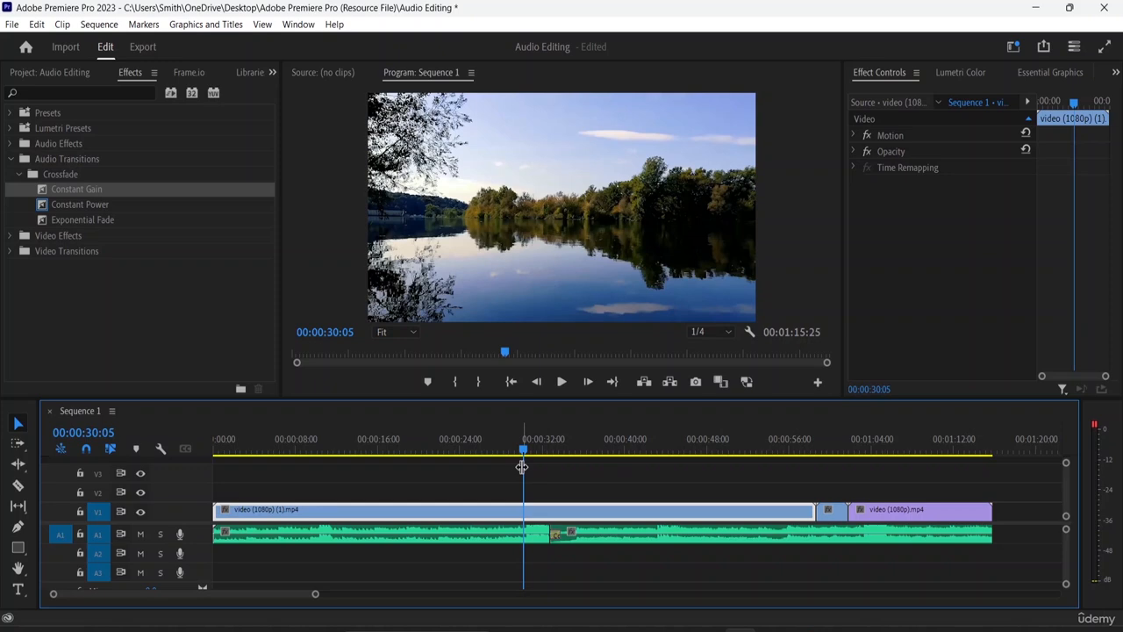
key("equal")
key("equal")
key("equal")
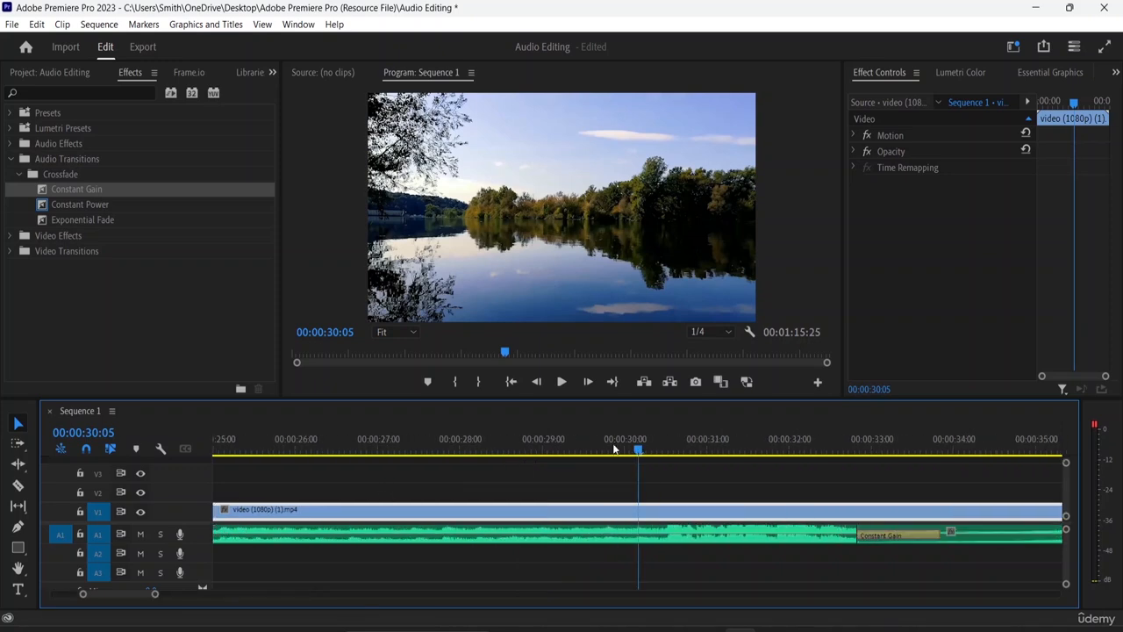
left_click_drag(647, 453, 951, 522)
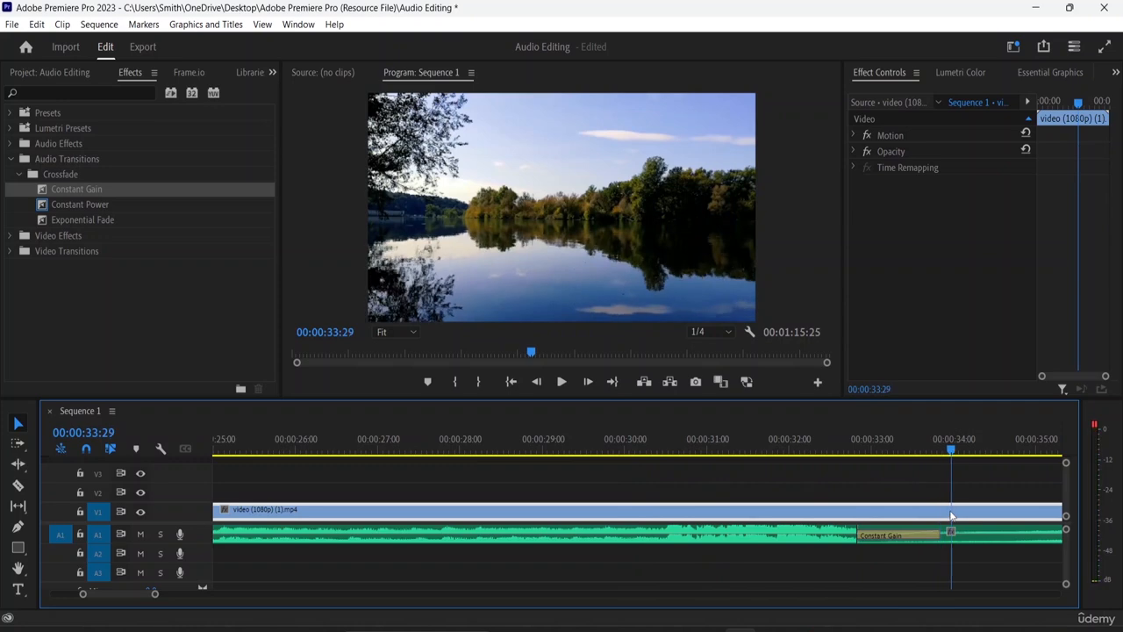
left_click_drag(854, 542, 823, 539)
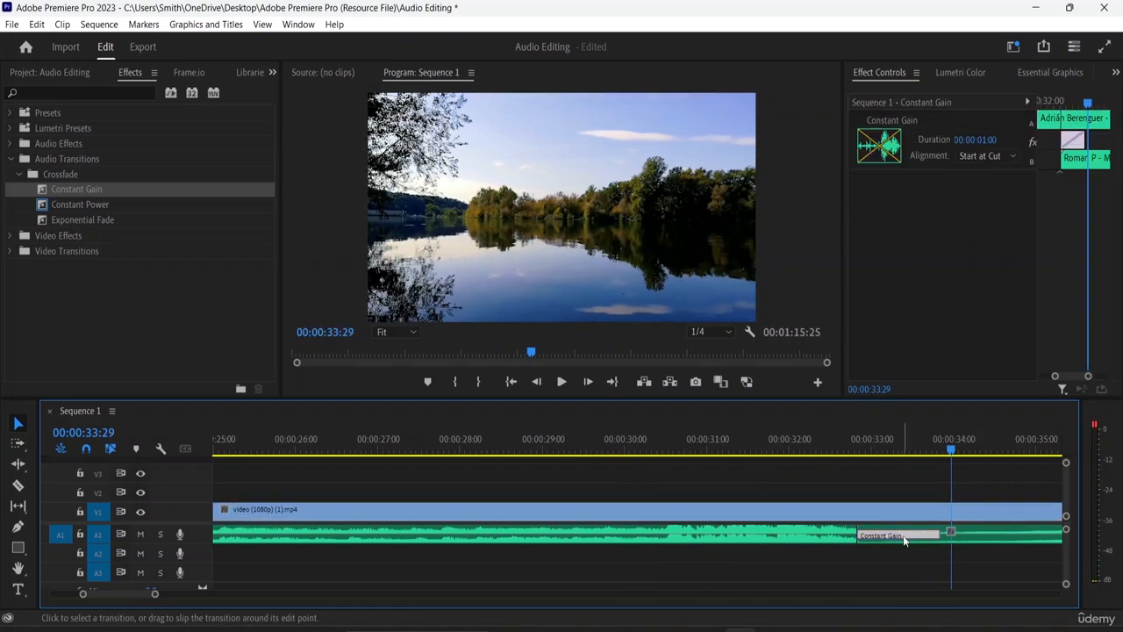
left_click_drag(905, 541, 890, 595)
left_click_drag(804, 543, 843, 532)
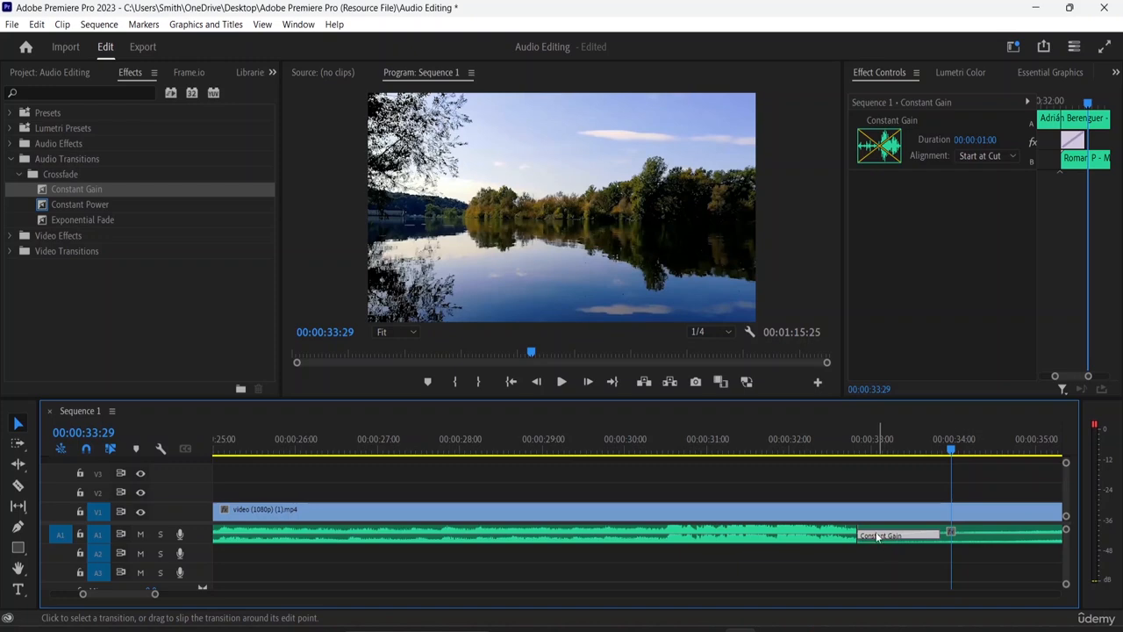
- Return the playhead to 00:00:32:28 and set the Constant Gain transition's alignment to Center at Cut
left_click_drag(951, 452, 865, 478)
left_click(902, 536)
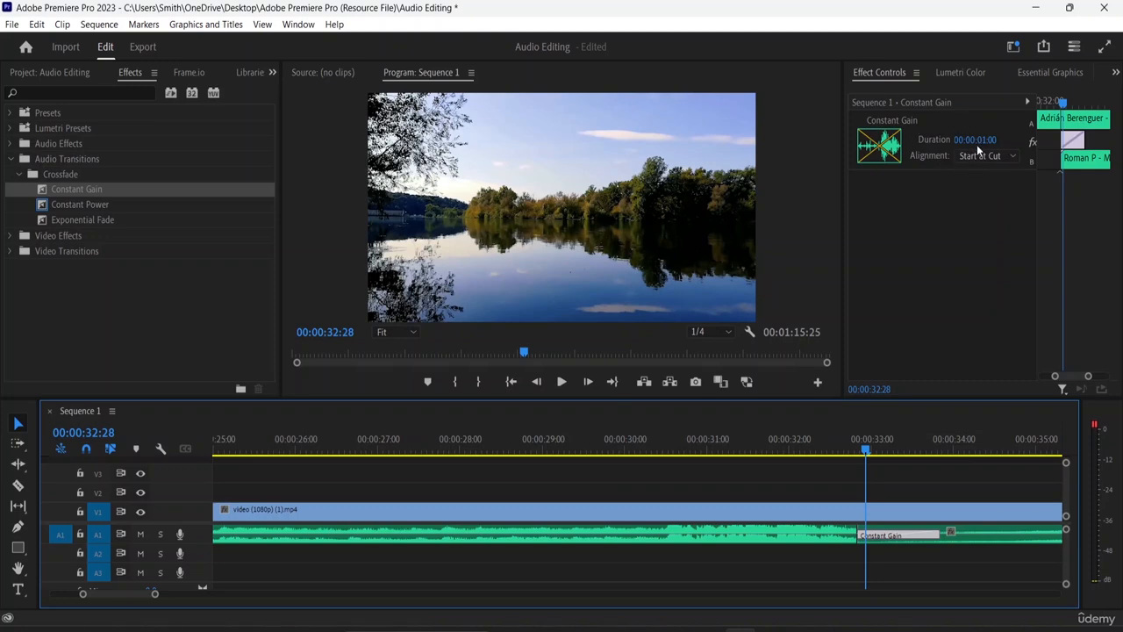
left_click(1004, 155)
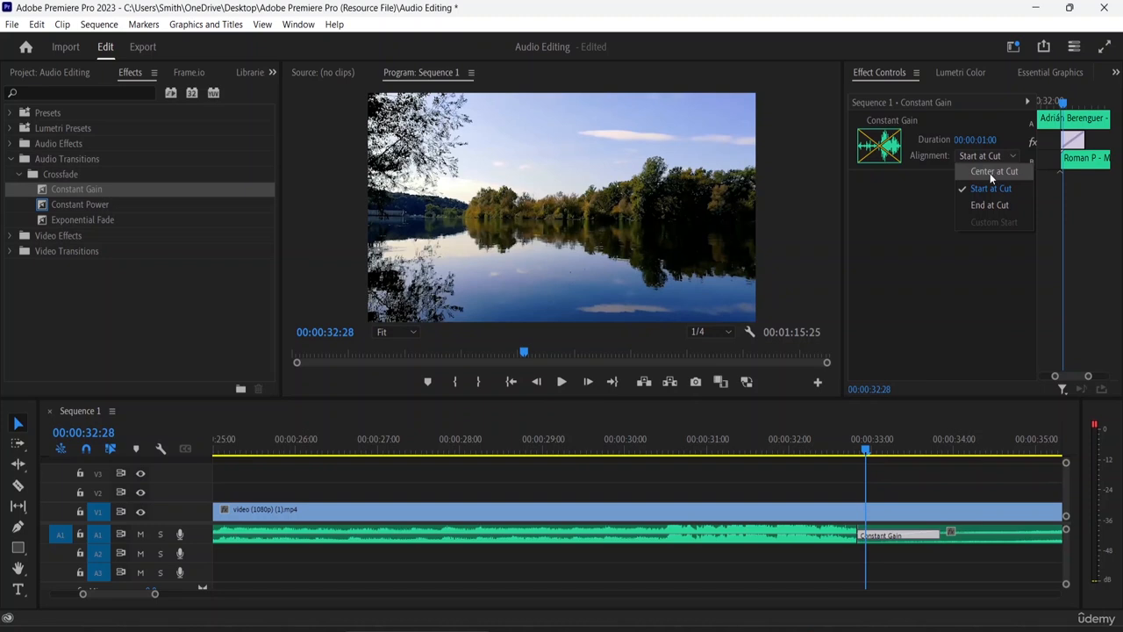
left_click(990, 173)
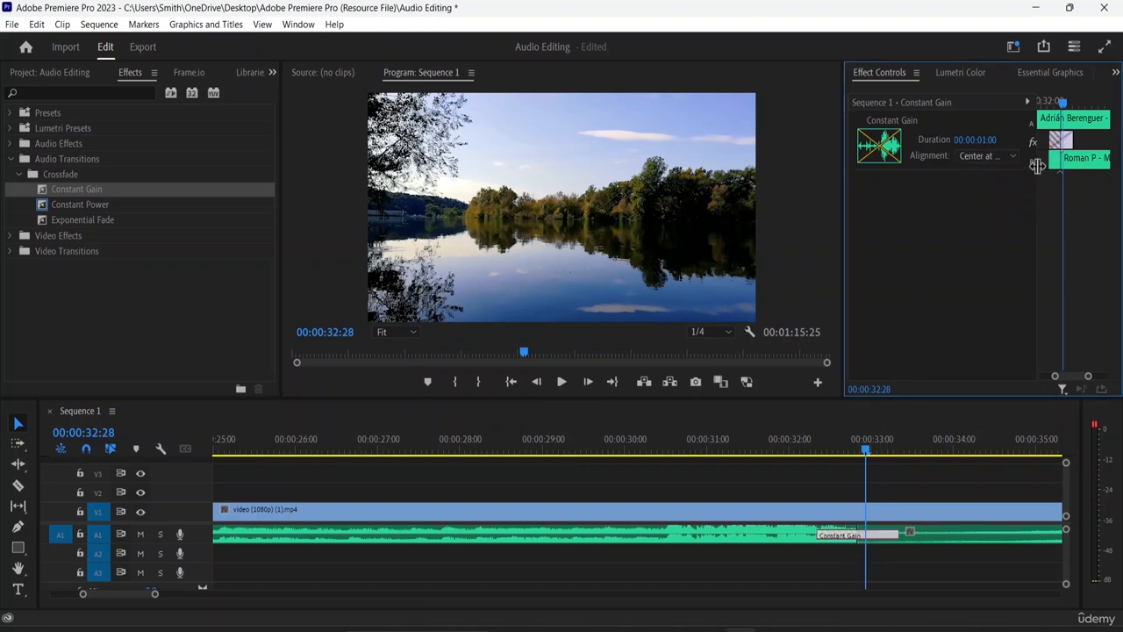
- Try the End at Cut alignment on the Constant Gain transition and return it to Center at Cut
left_click(1002, 157)
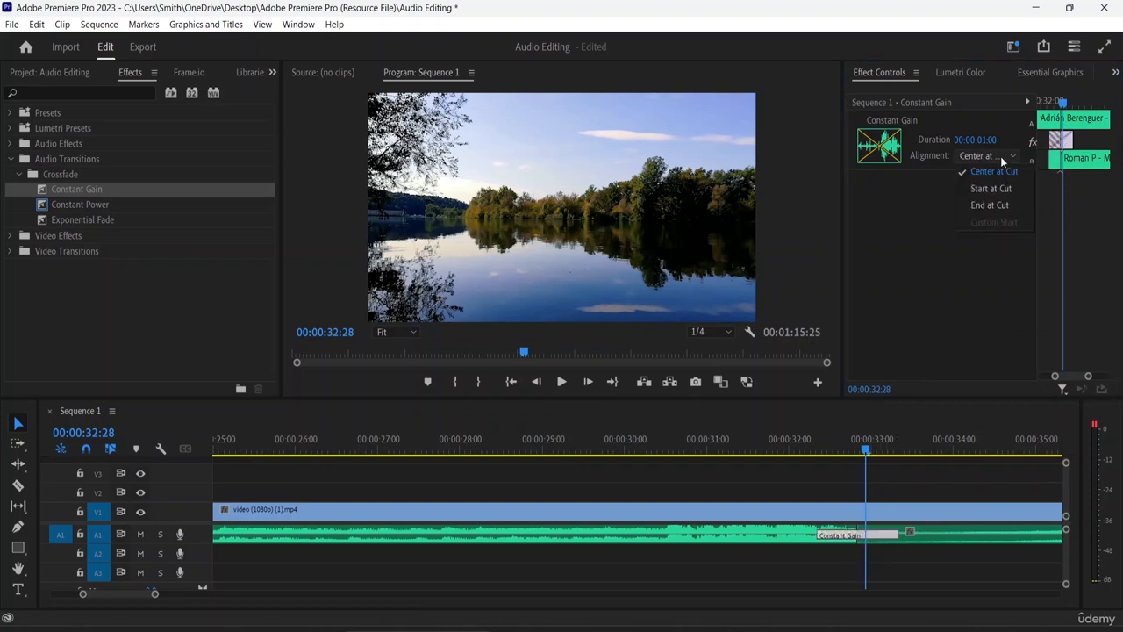
left_click(1002, 204)
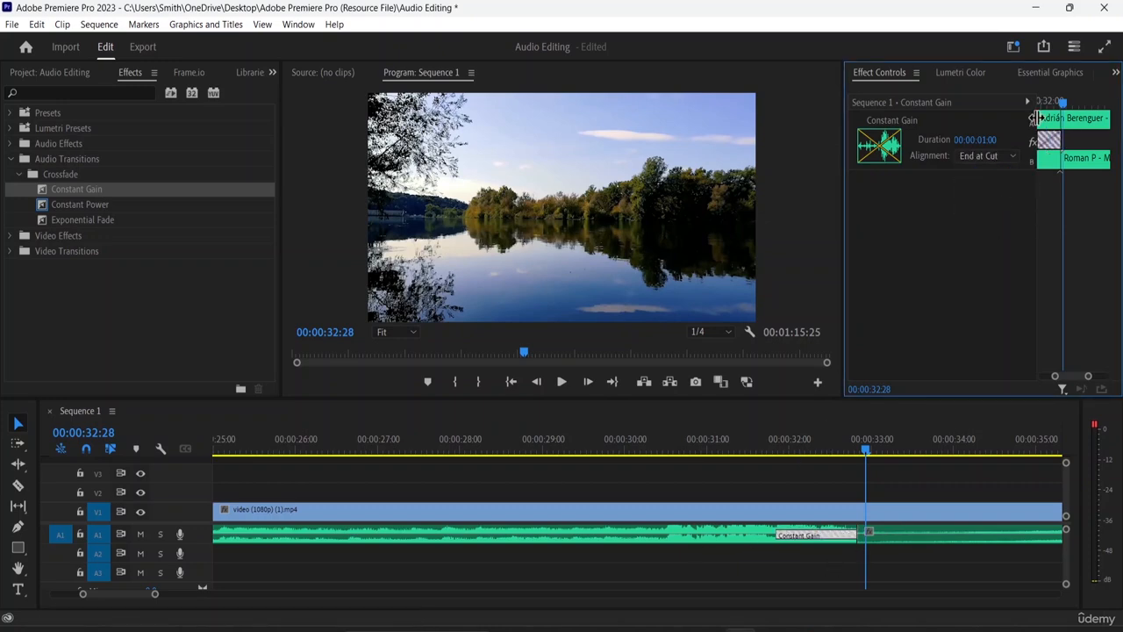
left_click(1015, 156)
left_click(997, 175)
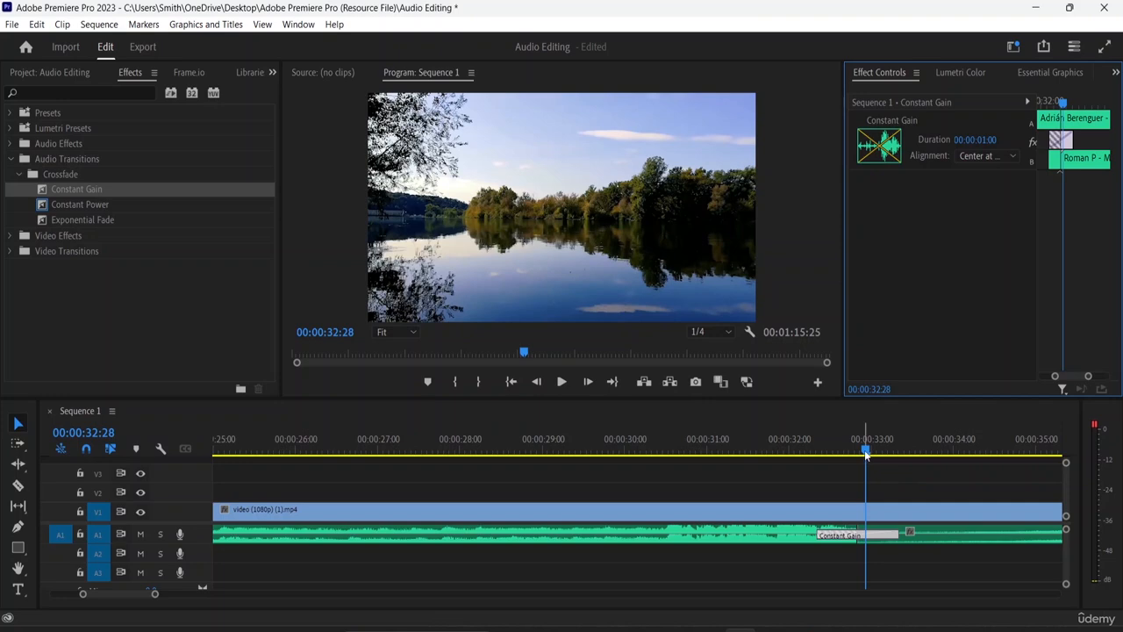
- Play the sequence from just before the Constant Gain transition through the start of the second music clip and stop
left_click_drag(865, 454, 776, 465)
key("space")
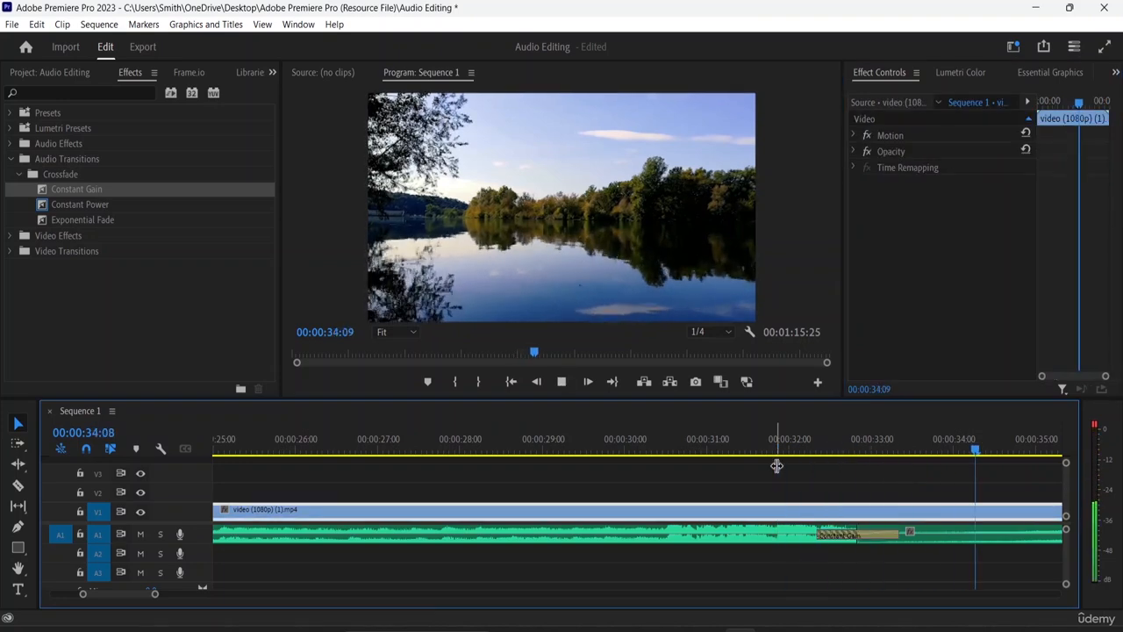
key("space")
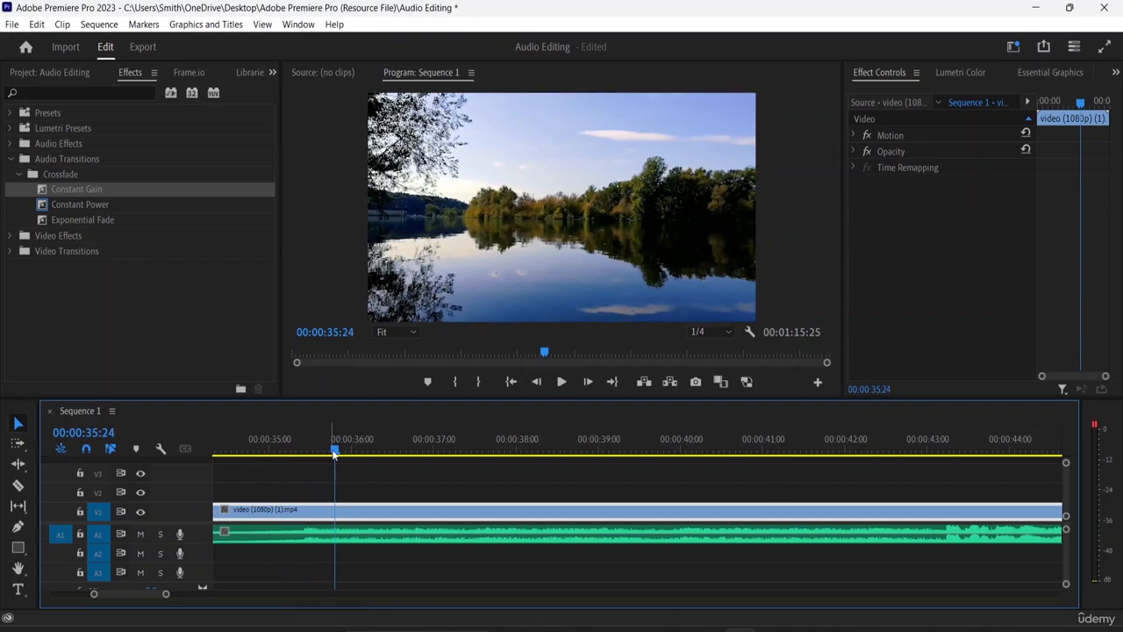
- Move the playhead to 00:00:33:17 and split the second music clip there and at about 00:00:35:09 with the Razor tool
mouse_move(345, 457)
left_mouse_down()
mouse_move(216, 443)
mouse_move(369, 462)
mouse_move(359, 457)
left_mouse_up()
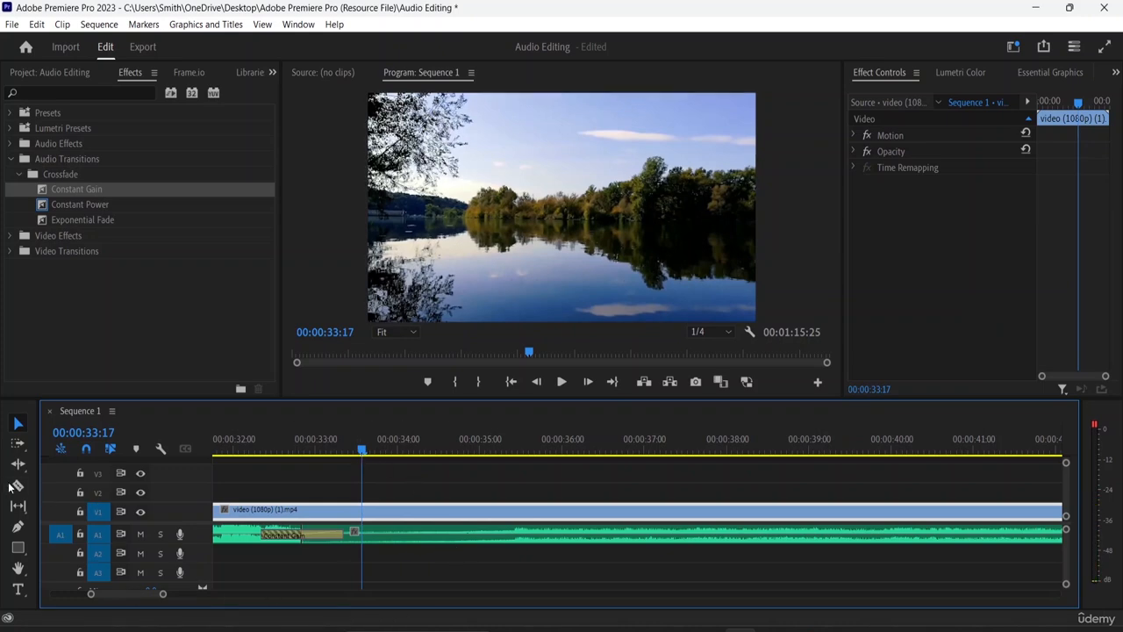
left_click(16, 485)
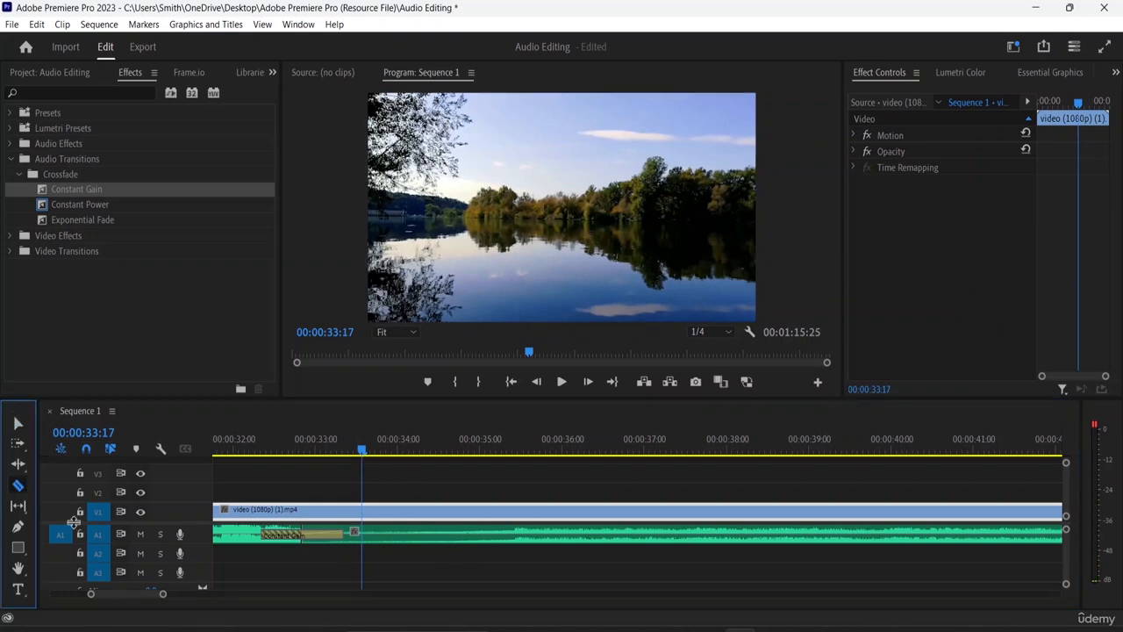
left_click(365, 475)
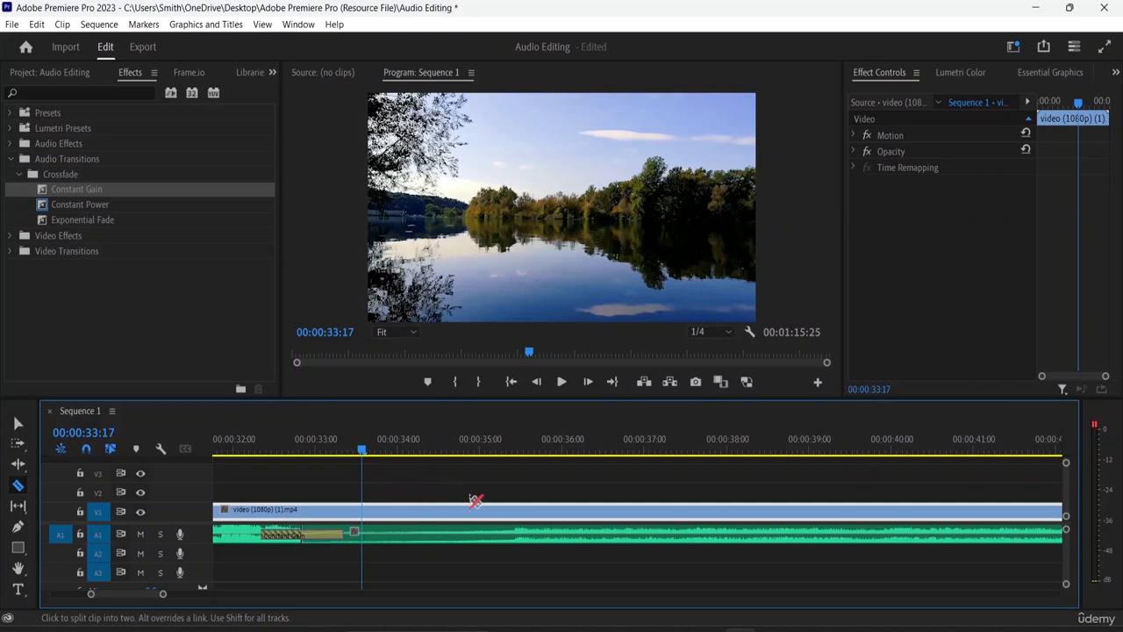
left_click(509, 536)
left_click(365, 537)
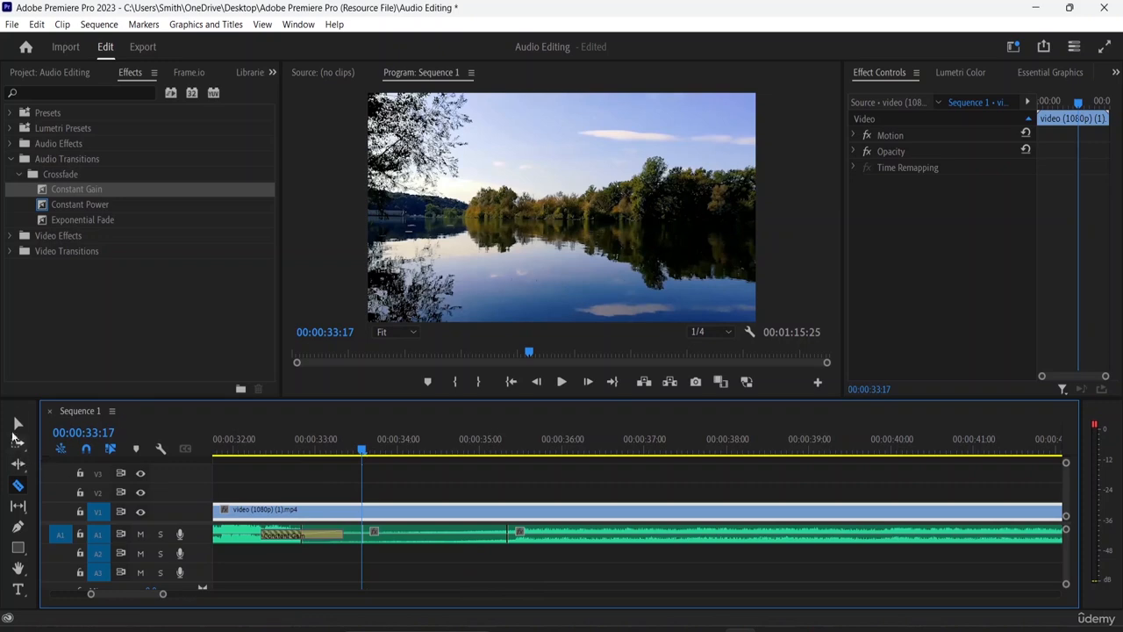
- Delete the quiet segment between the two splits on A1 and slide the remaining music back to 00:00:33:17 to close the gap
left_click(17, 424)
left_click(453, 565)
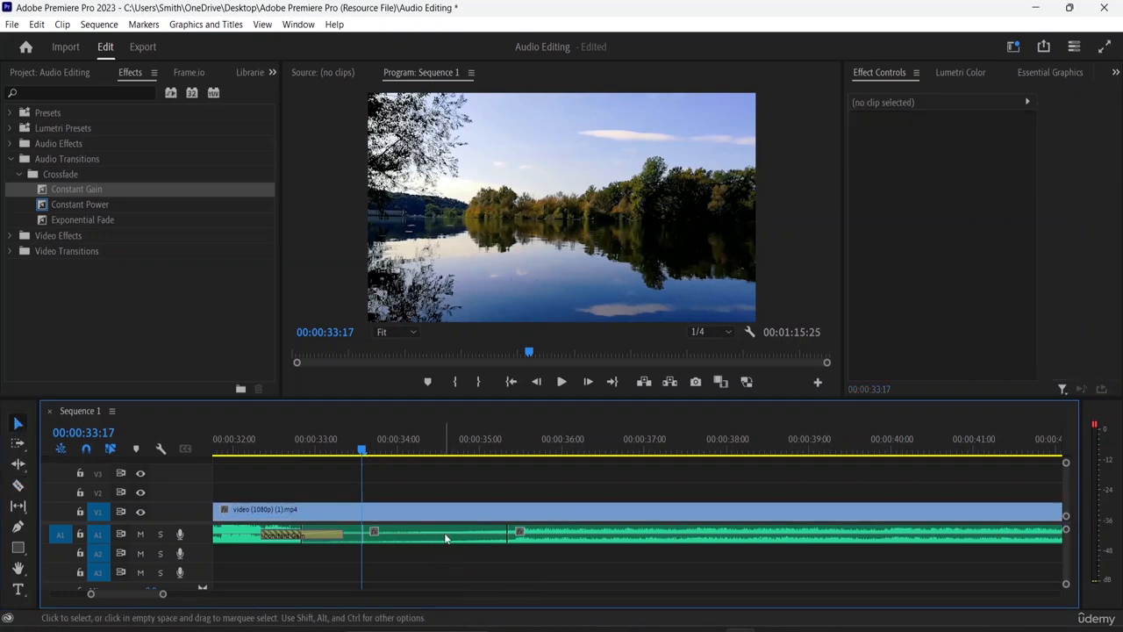
left_click(442, 538)
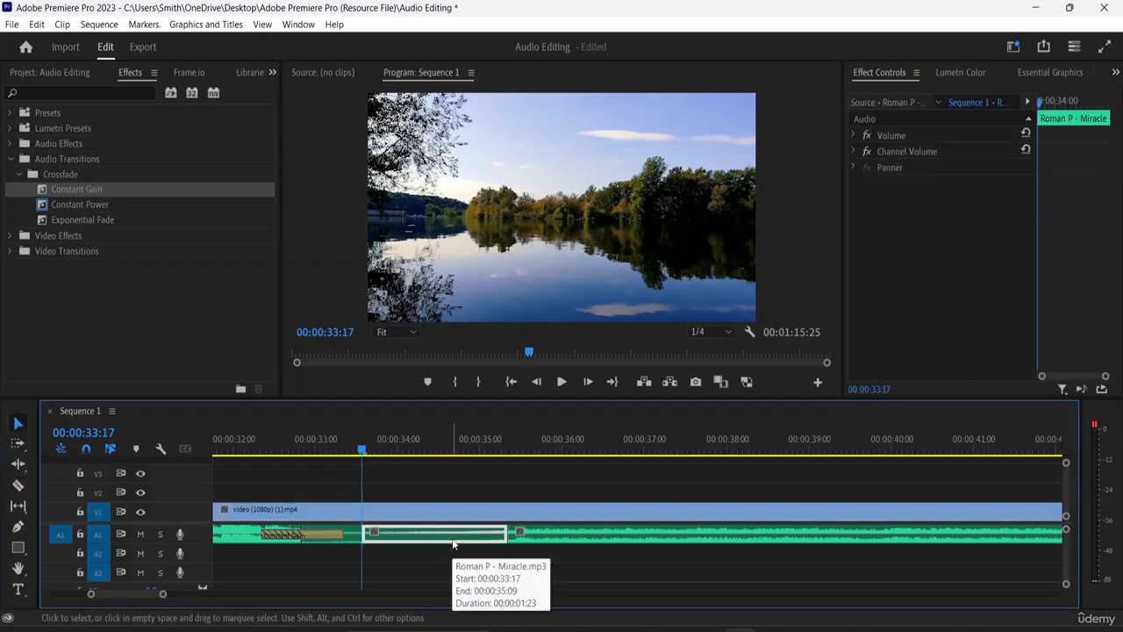
key("Delete")
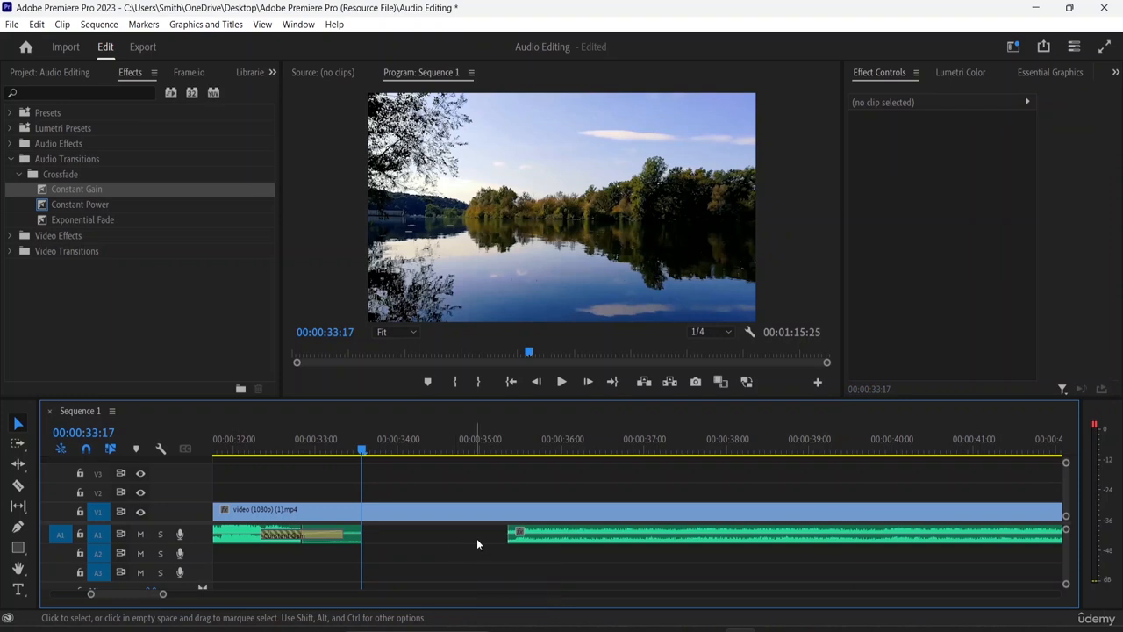
left_click_drag(640, 535, 497, 530)
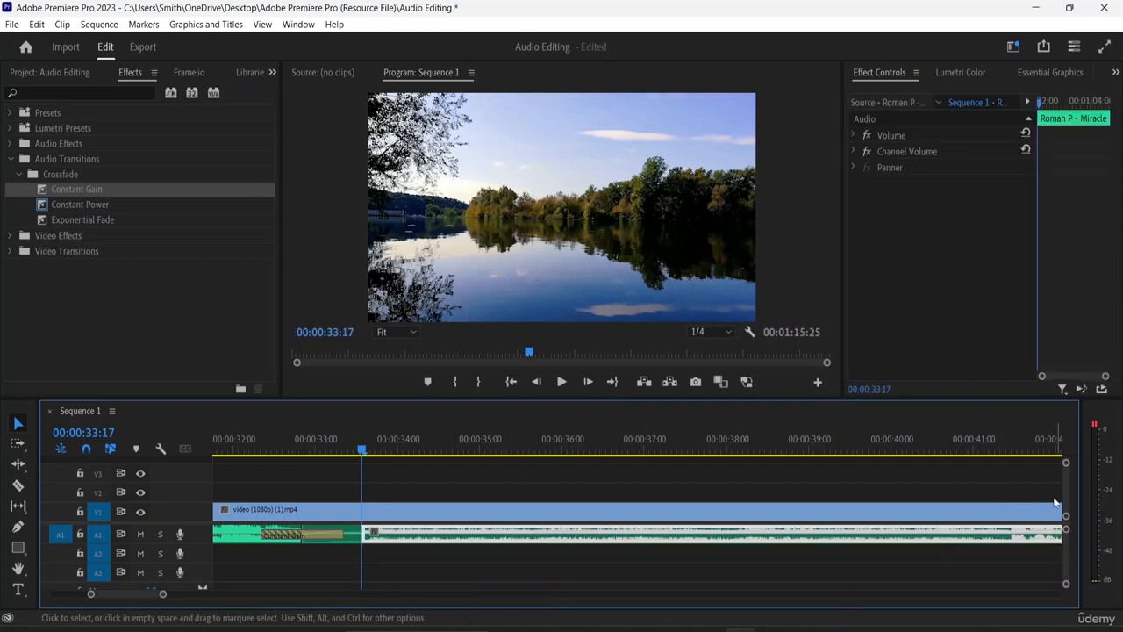
- Extend the end of the last music clip on A1 to match the end of the video on V1
key("minus")
key("minus")
key("minus")
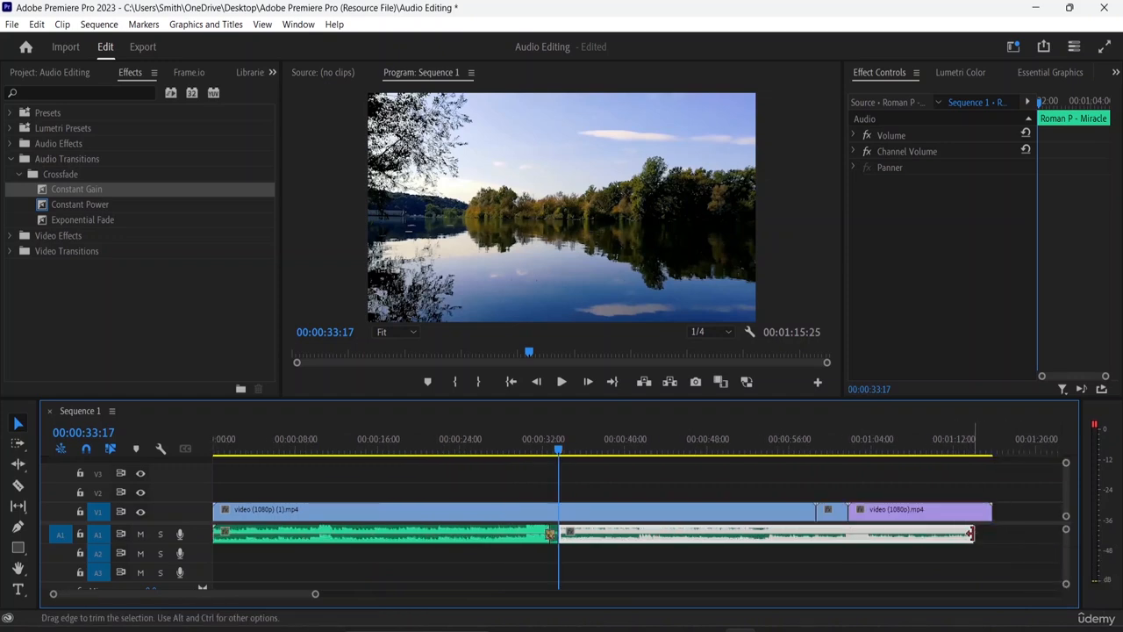
left_click_drag(970, 533, 990, 530)
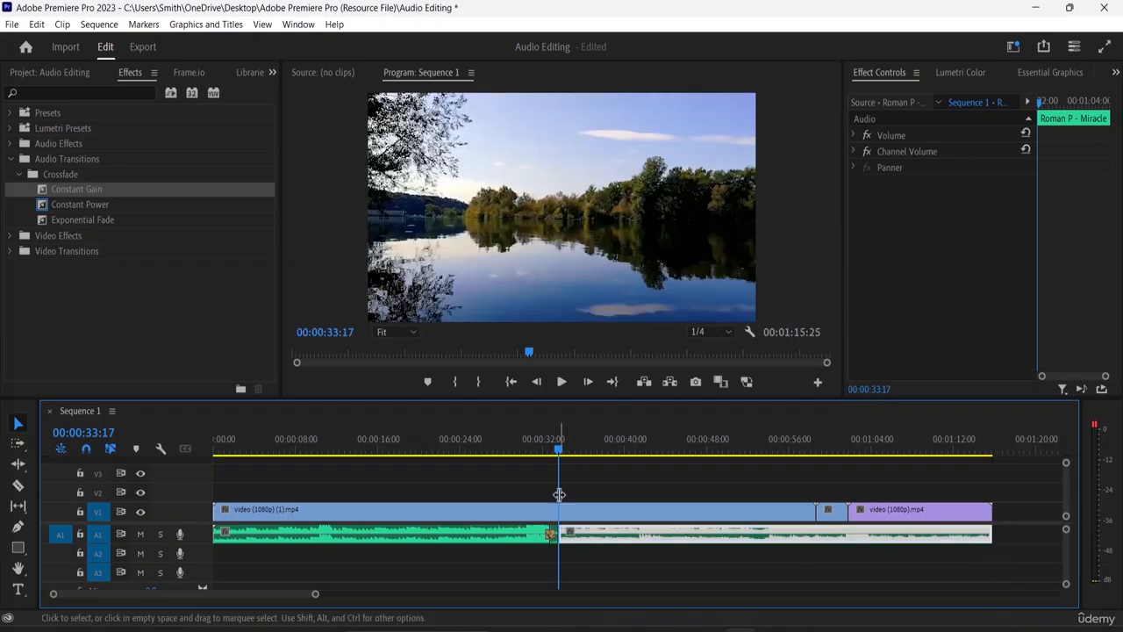
- Play the sequence from 00:00:30:13 through the Constant Gain crossfade and the shortened second track, and stop
left_click_drag(560, 449, 526, 449)
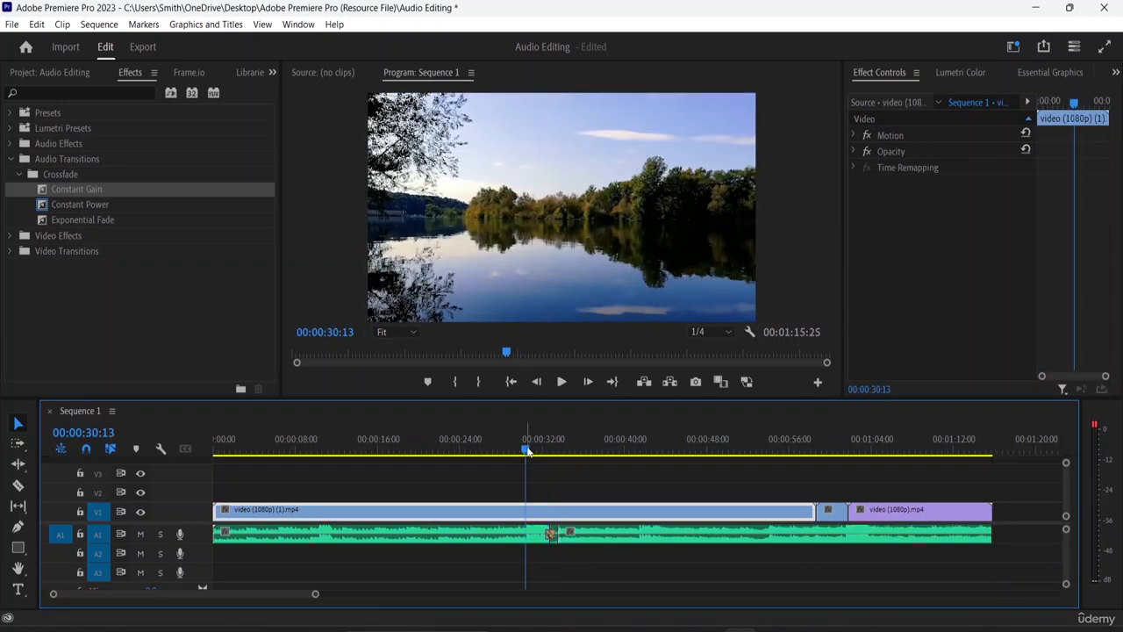
key("space")
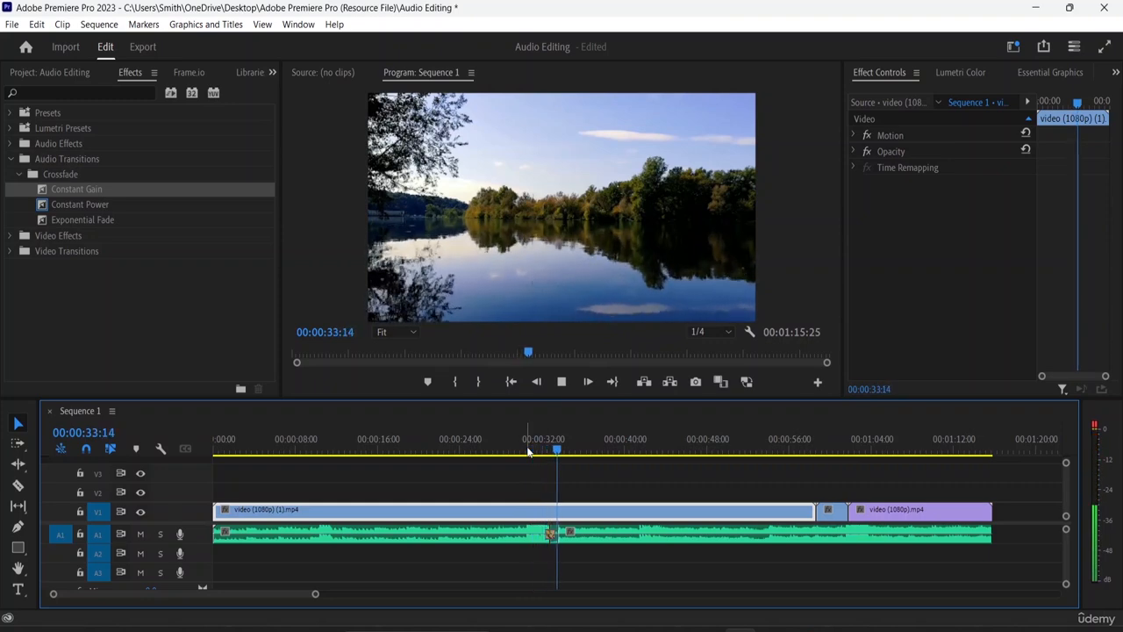
key("space")
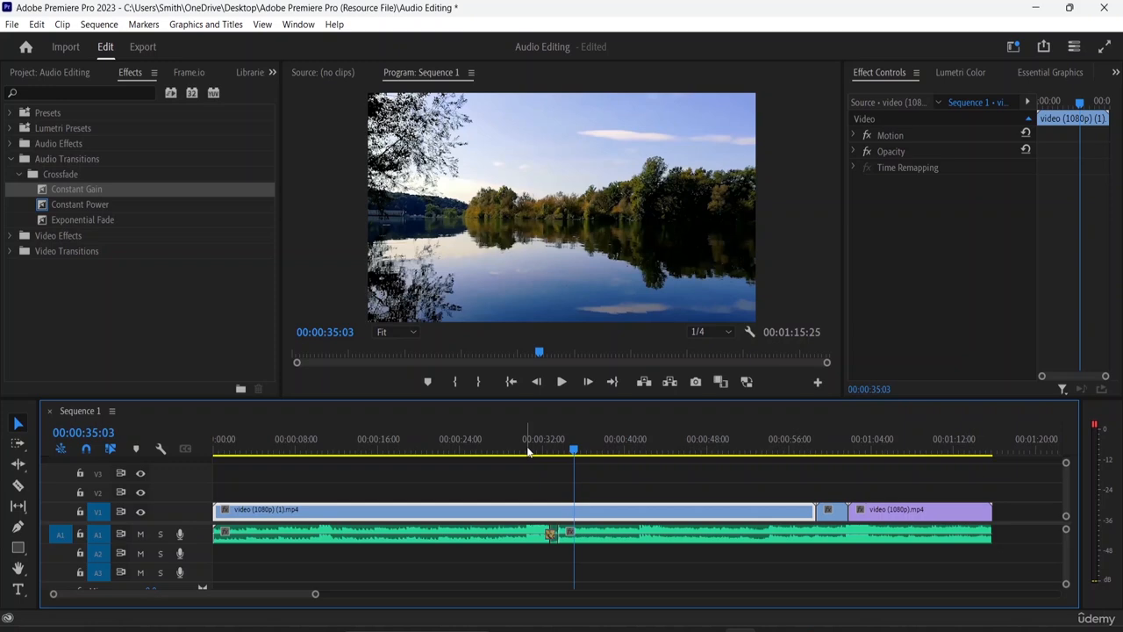
- Replace the Constant Gain transition between the two music tracks on A1 with a Constant Power crossfade
left_click(75, 208)
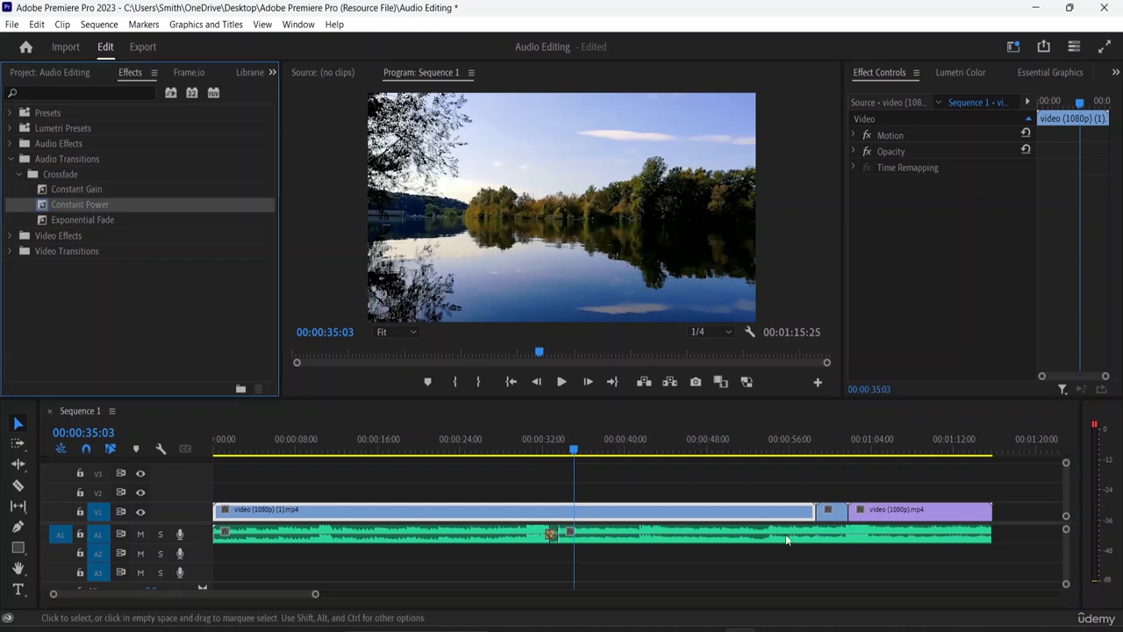
left_click(551, 535)
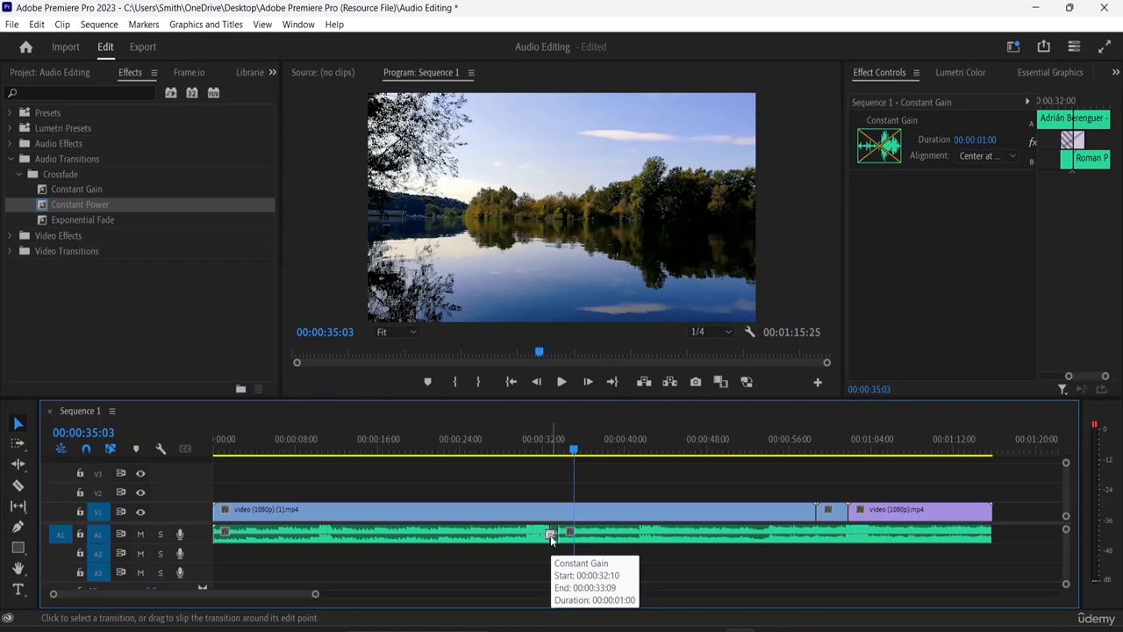
key("Delete")
left_click(88, 205)
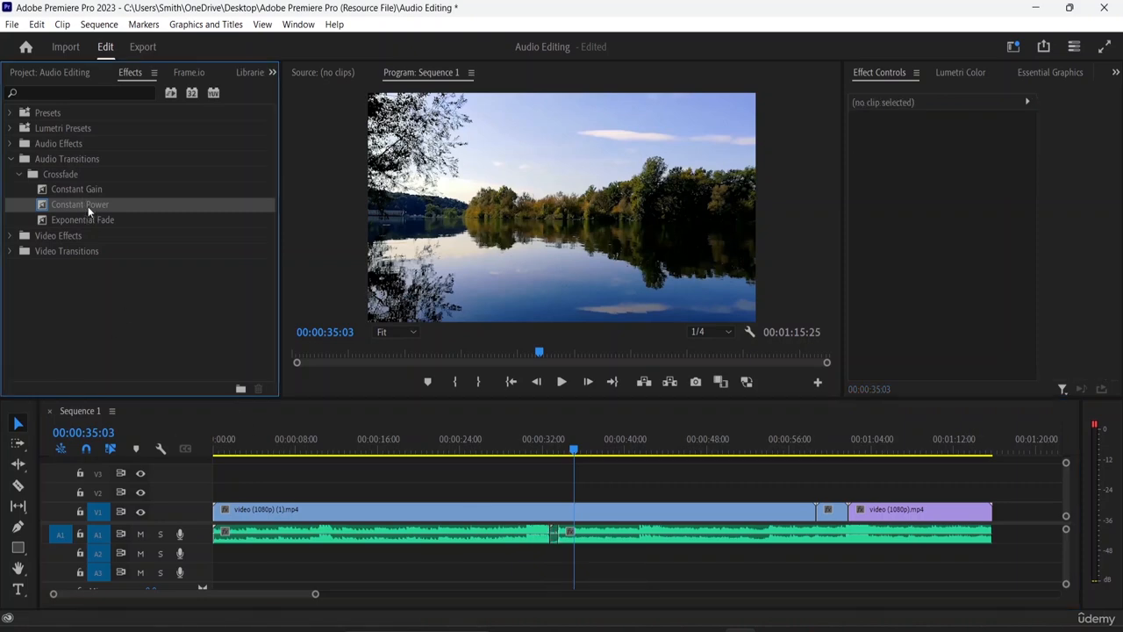
left_click_drag(88, 206, 550, 536)
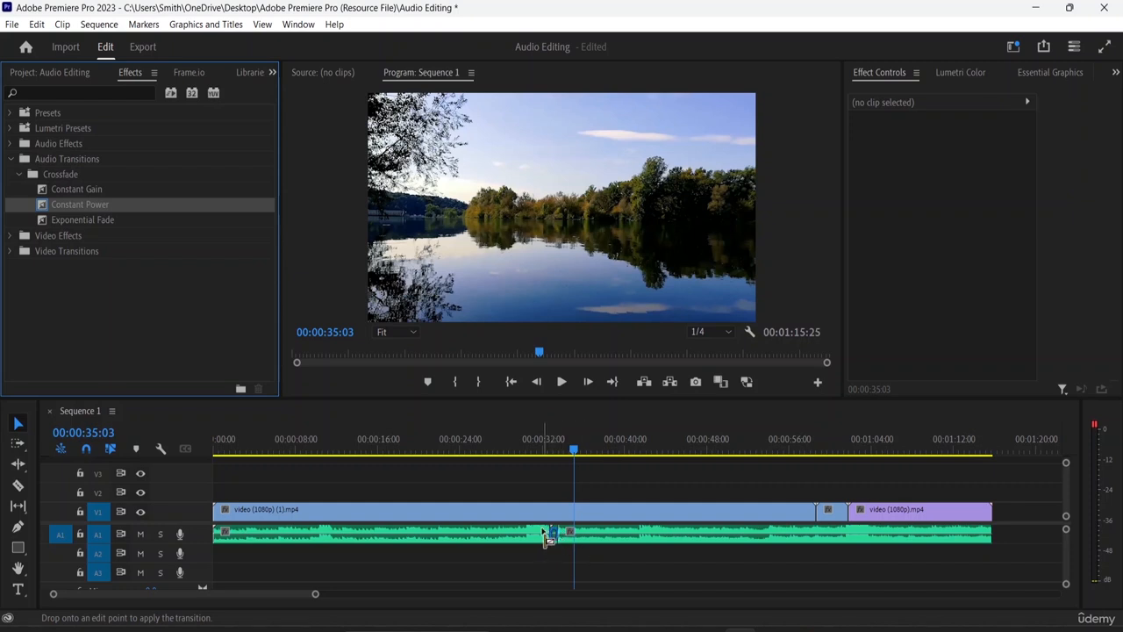
left_click_drag(545, 543, 547, 540)
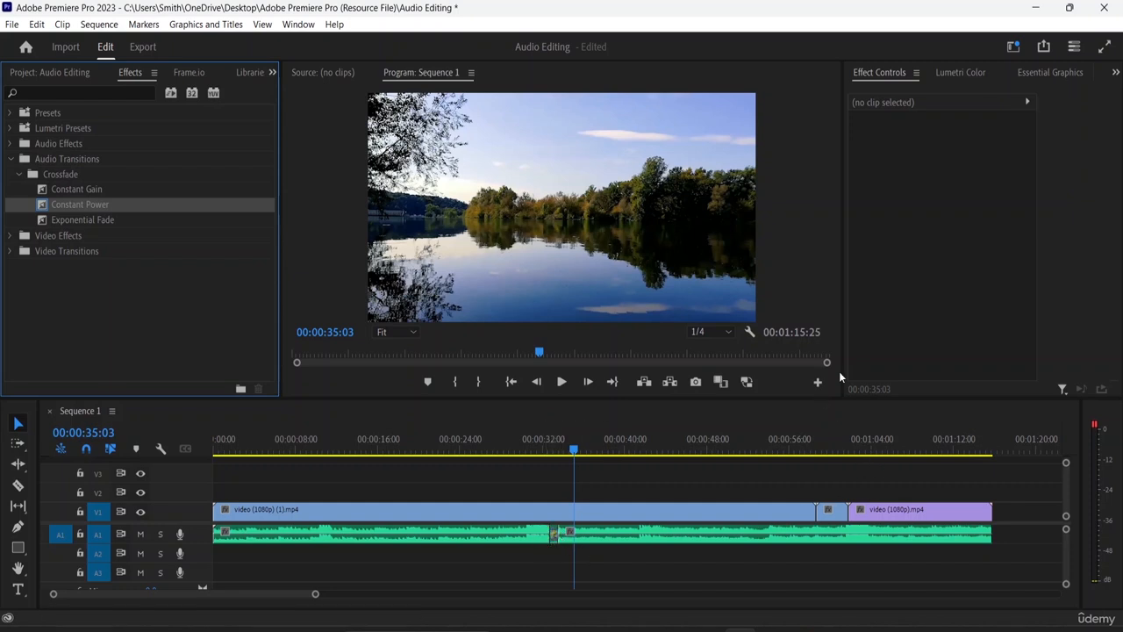
- Set the Constant Power transition's alignment to Center at Cut
left_click(557, 538)
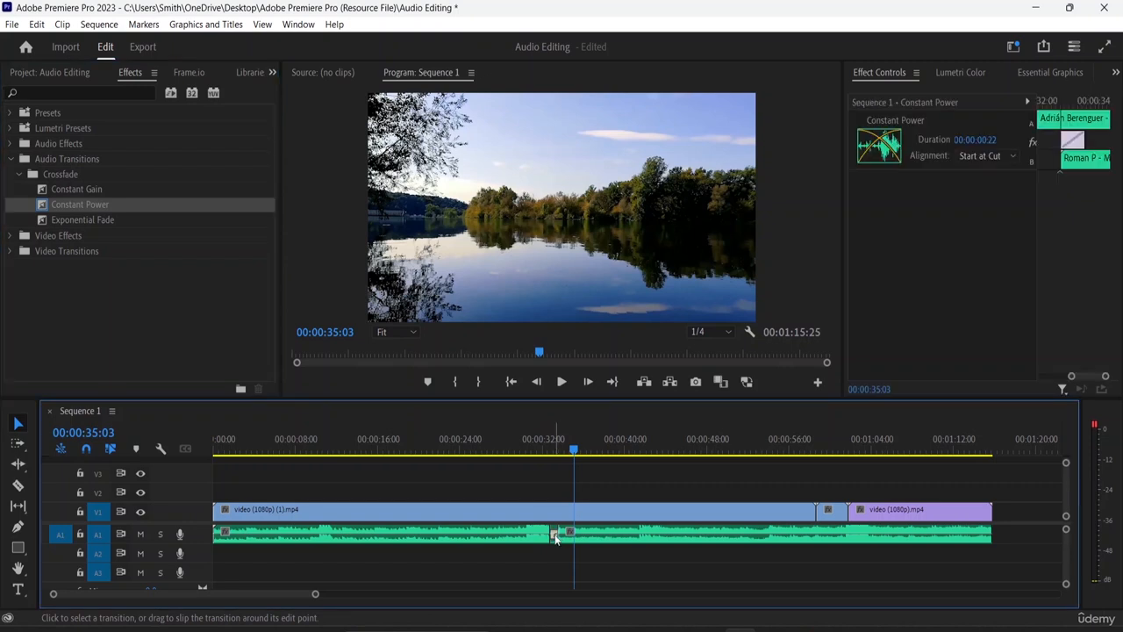
left_click(990, 158)
left_click(992, 171)
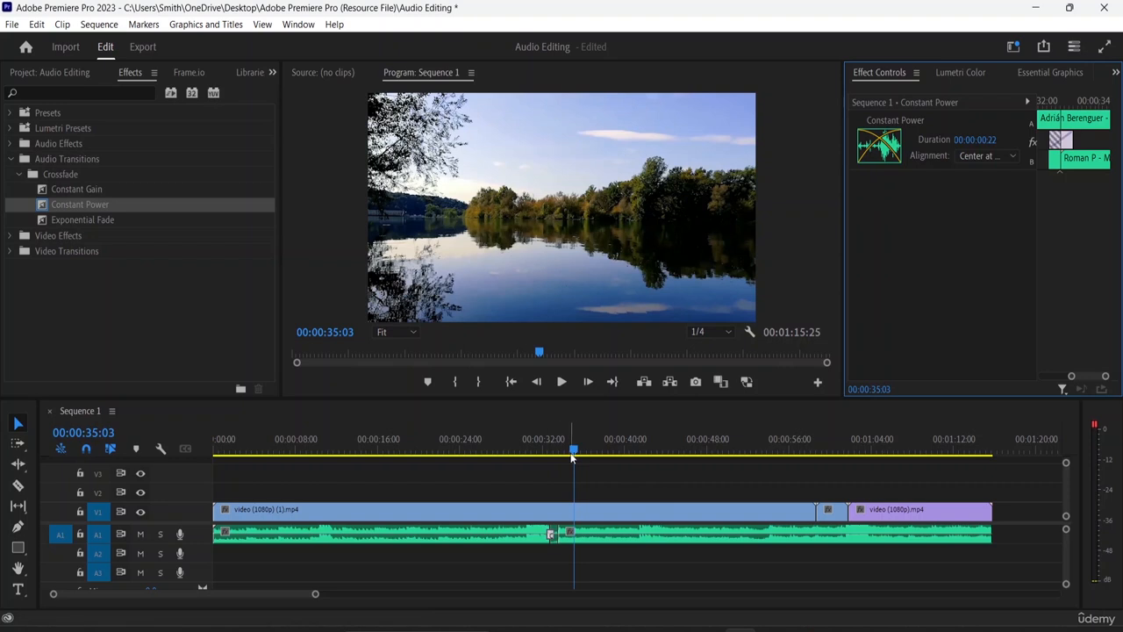
- Play the sequence from 00:00:32:06 through the Constant Power crossfade and stop
mouse_move(546, 457)
left_mouse_down()
mouse_move(524, 458)
mouse_move(541, 474)
left_mouse_up()
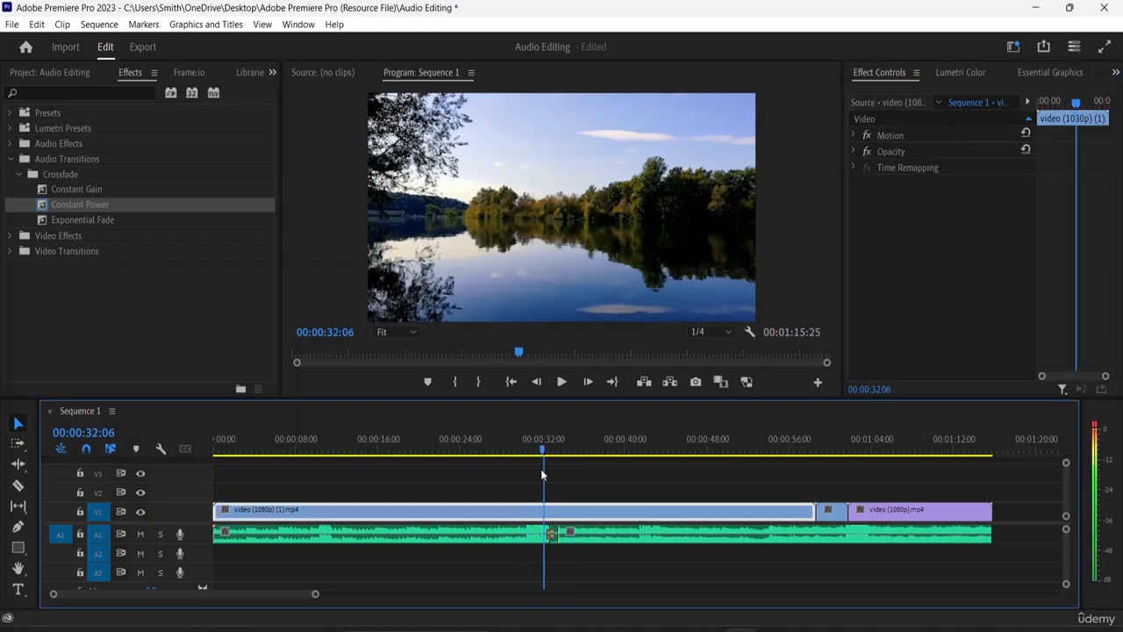
key("space")
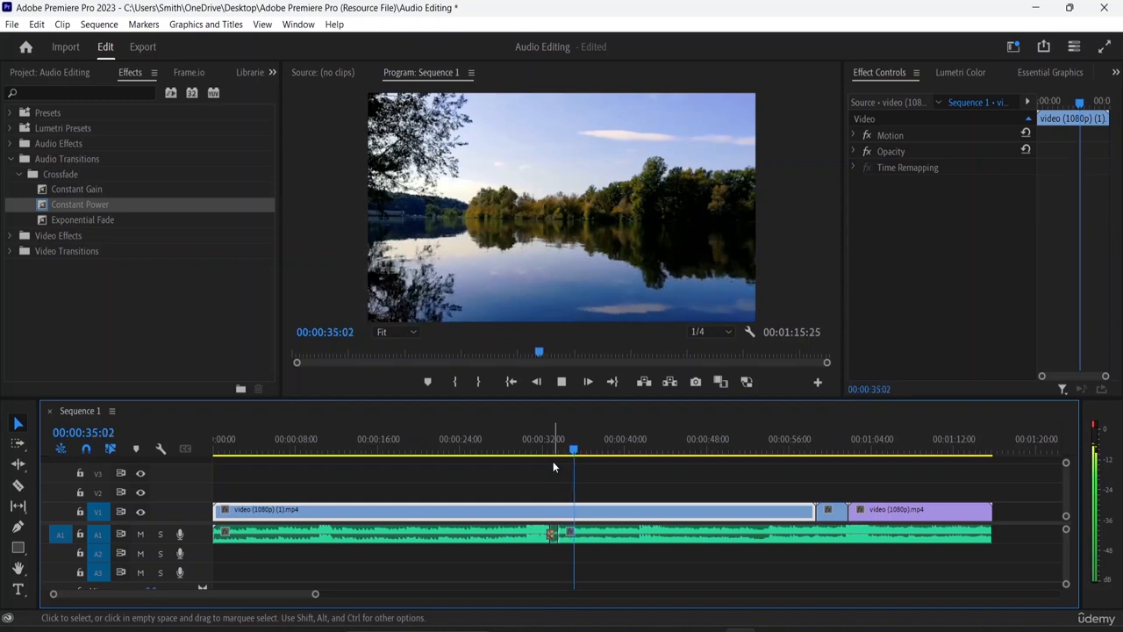
key("space")
- Replace the Constant Power transition between the two music tracks on A1 with an Exponential Fade
left_click(96, 220)
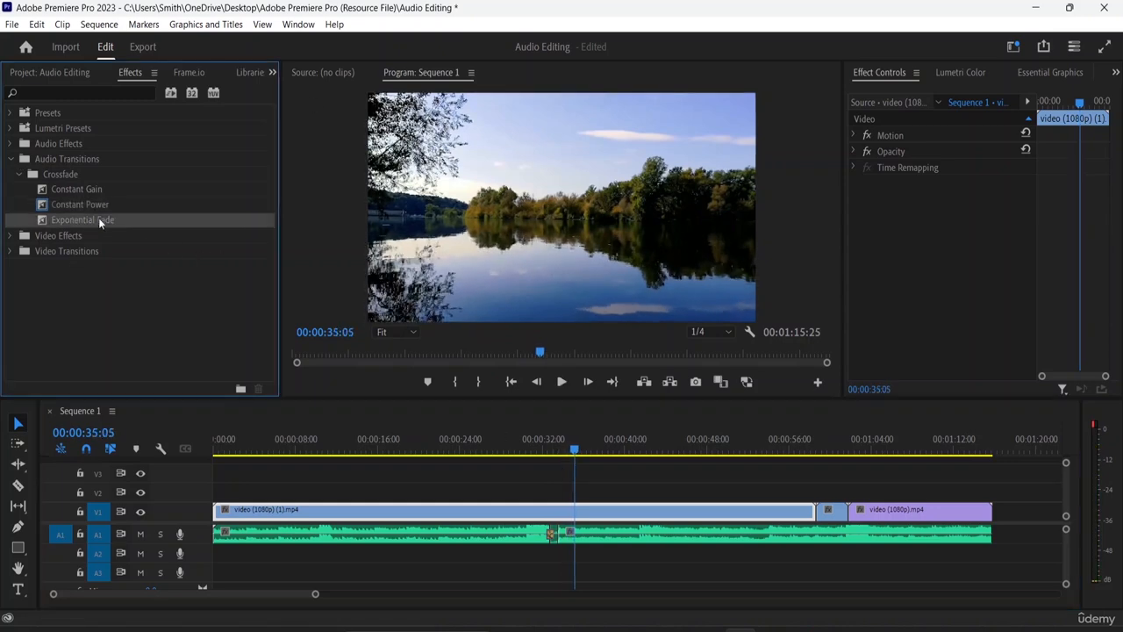
left_click(552, 535)
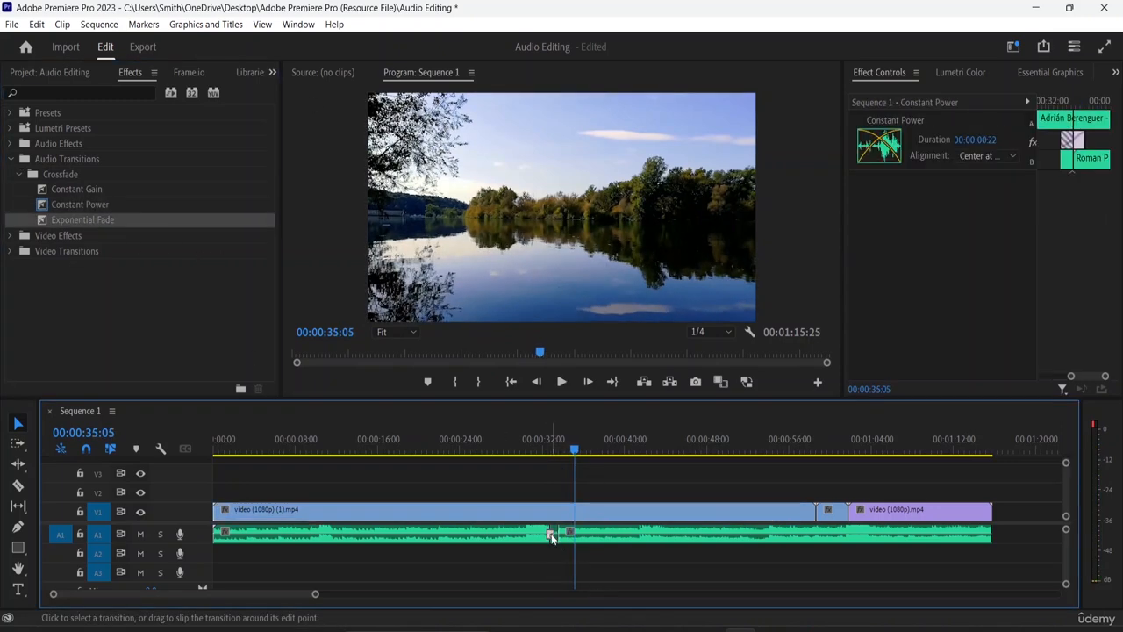
left_click(550, 555)
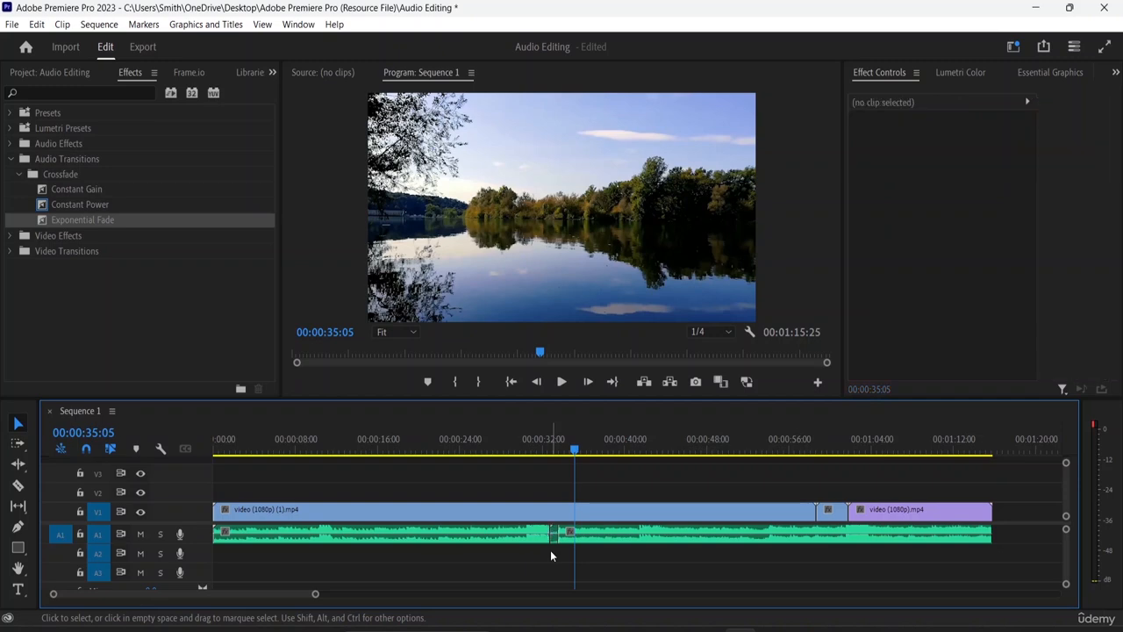
left_click(102, 221)
left_click_drag(102, 216, 553, 537)
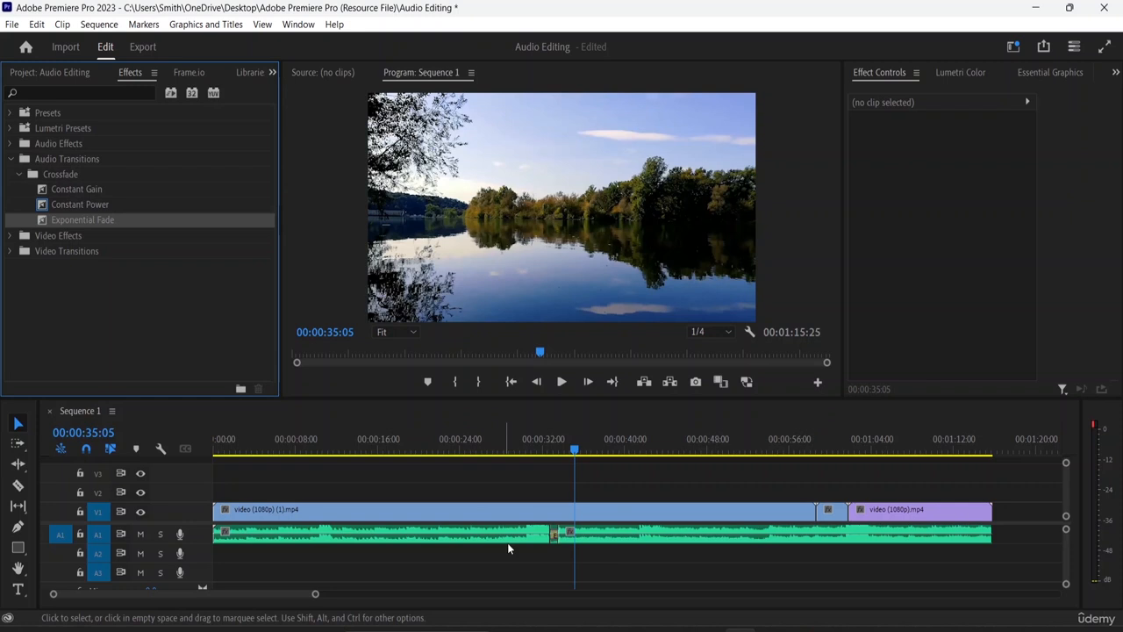
- Set the Exponential Fade transition's alignment to Center at Cut
left_click(557, 536)
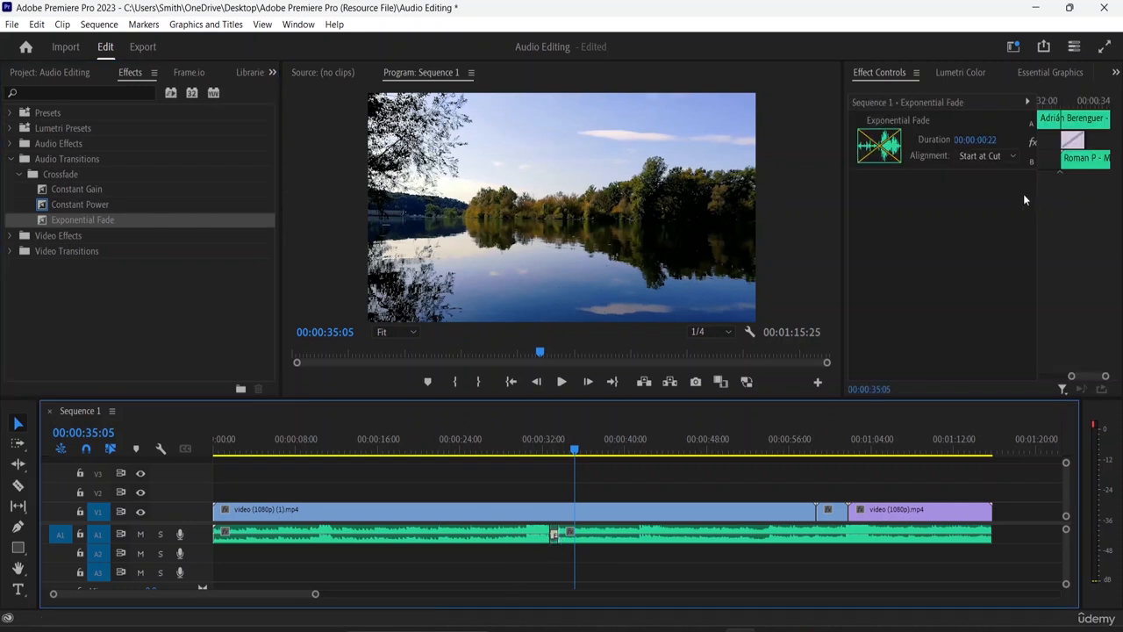
left_click(1014, 156)
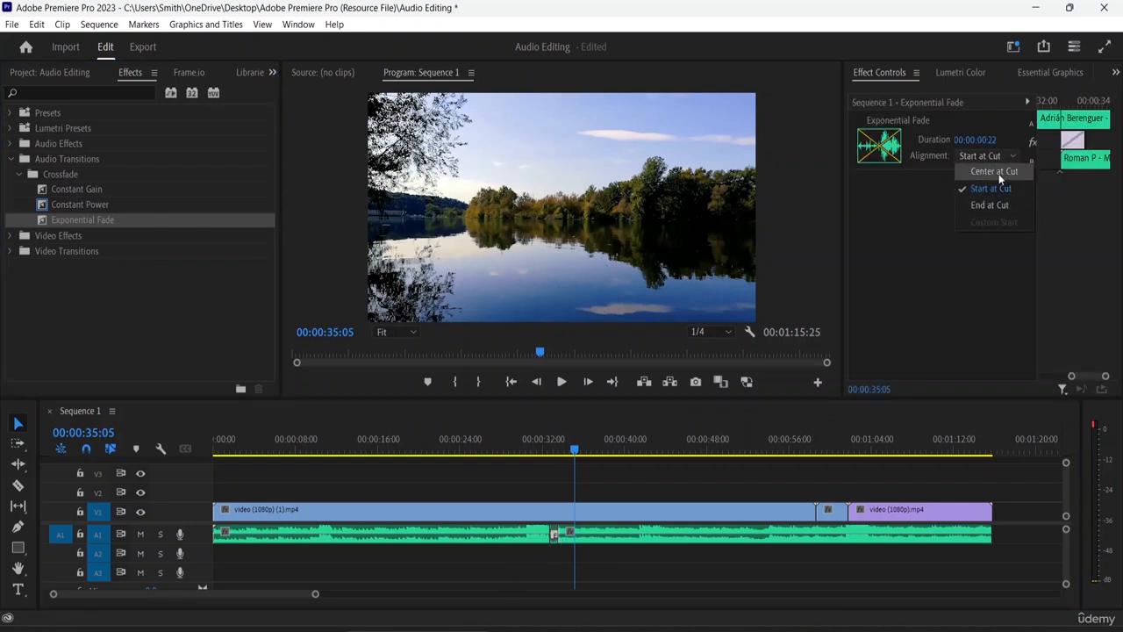
left_click(999, 173)
- Move the playhead back before the Exponential Fade, play through the transition and stop
left_click_drag(574, 451, 519, 457)
key("space")
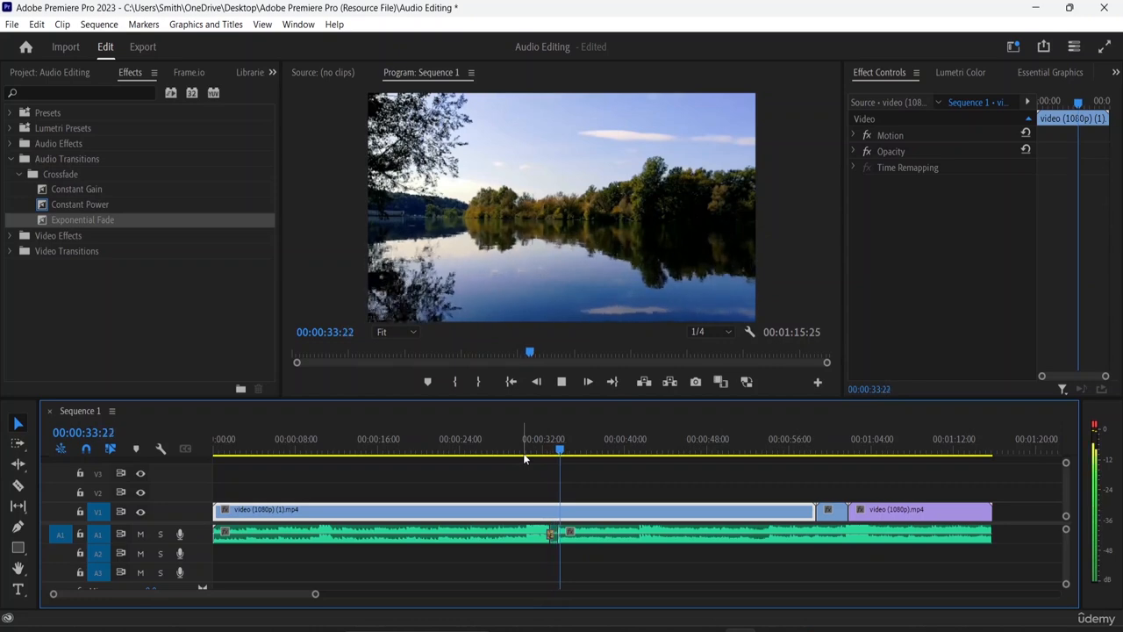
key("space")
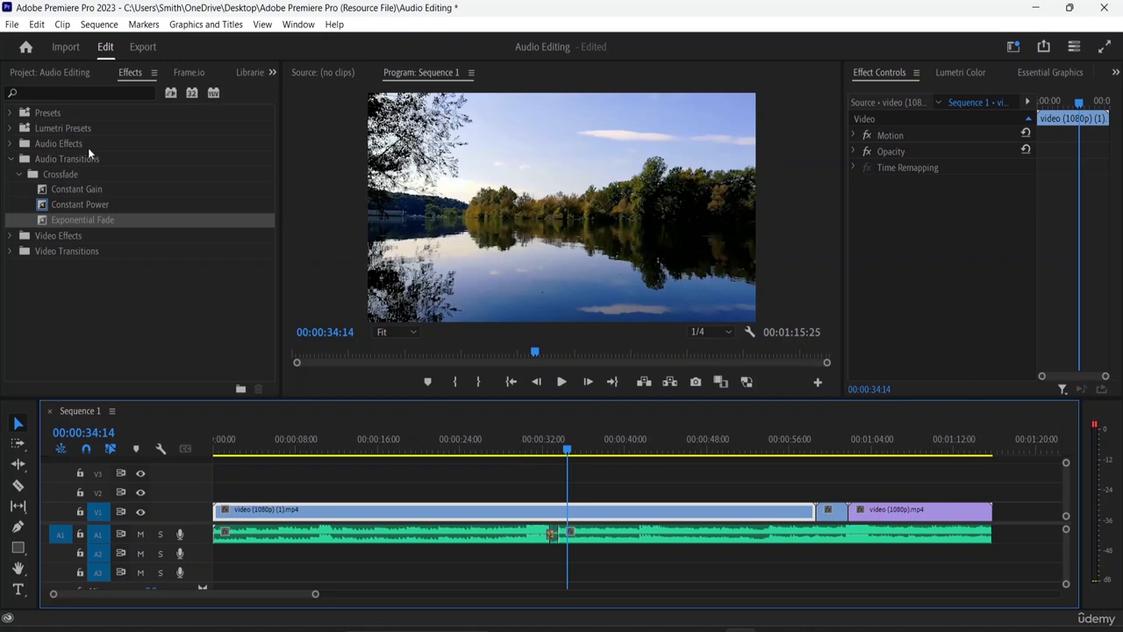
- Open the Forzisimo.mp3 track from the project in the Source Monitor and adjust its waveform's vertical zoom
left_click(53, 71)
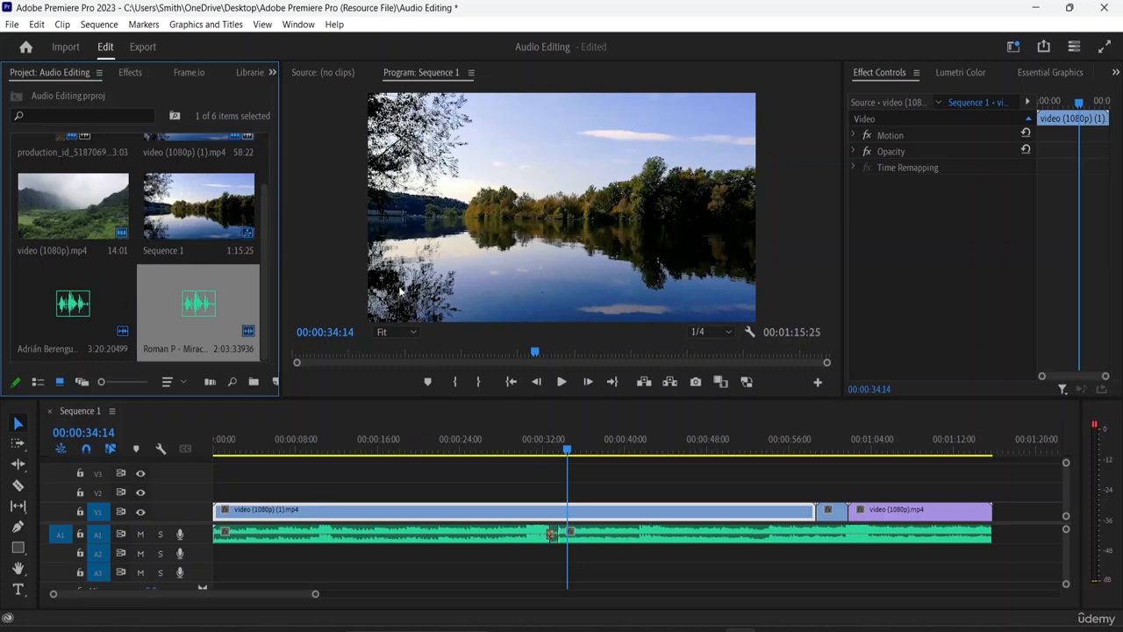
double_click(74, 304)
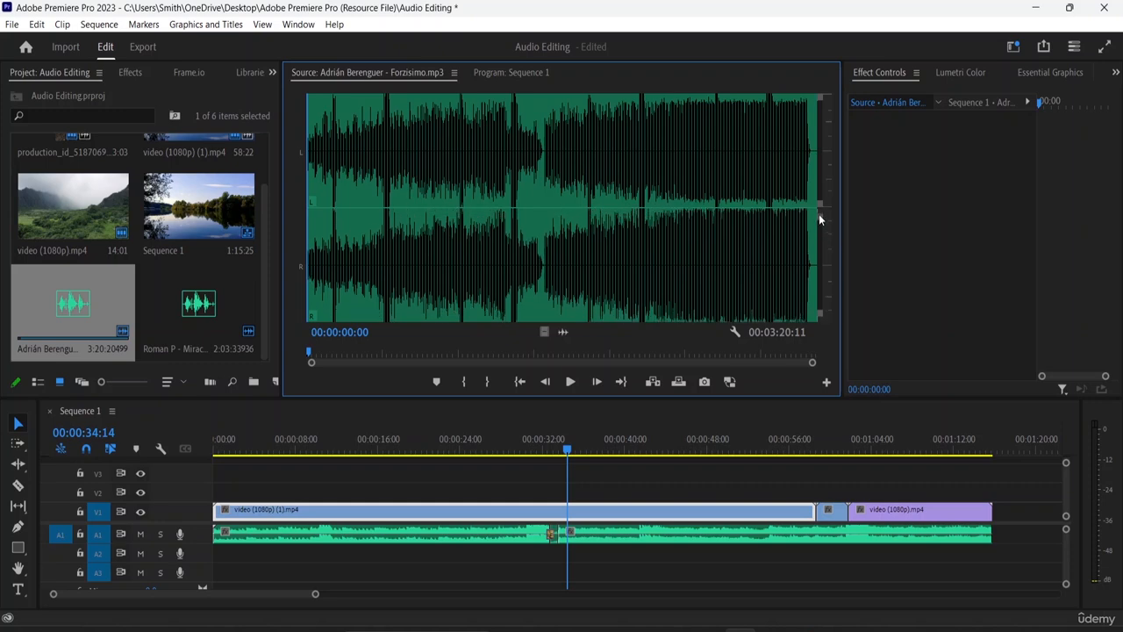
mouse_move(818, 207)
left_mouse_down()
mouse_move(825, 268)
mouse_move(815, 132)
mouse_move(815, 207)
left_mouse_up()
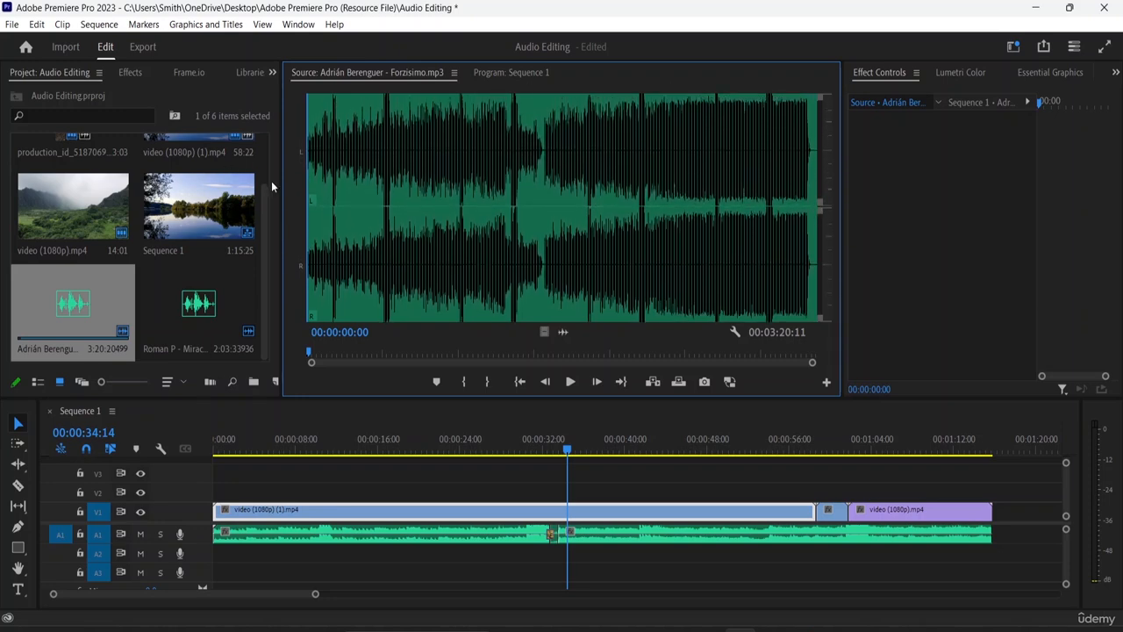
mouse_move(817, 96)
left_mouse_down()
mouse_move(821, 119)
mouse_move(813, 98)
left_mouse_up()
- Examine the Forzisimo.mp3 waveform at closer zoom, play the source track and stop at 00:00:52:10
left_click(409, 255)
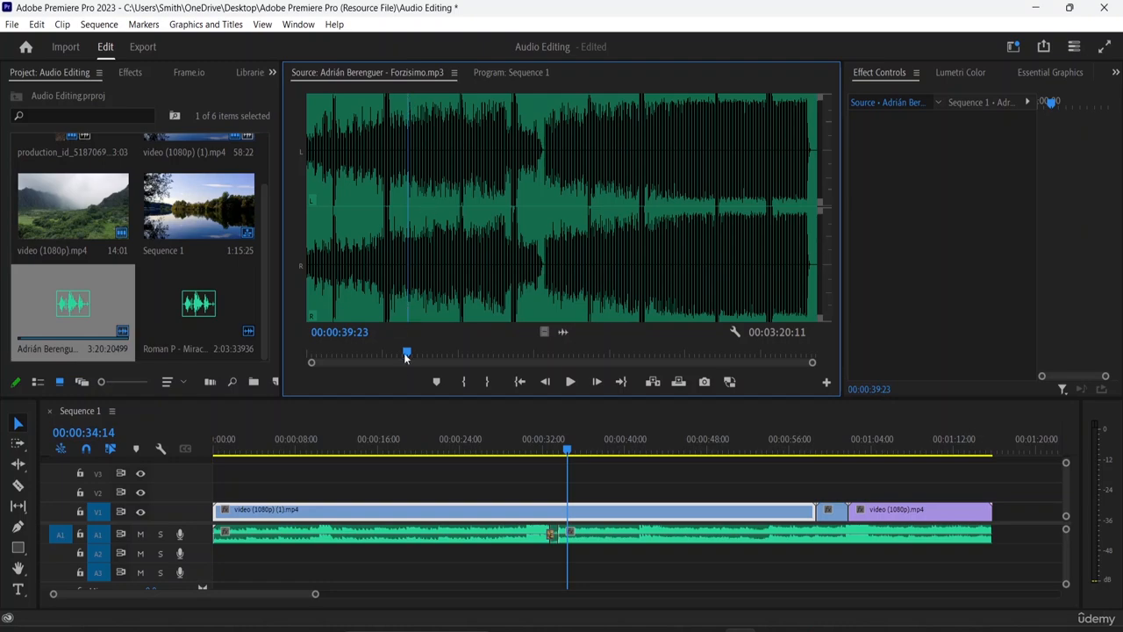
left_click_drag(311, 364, 582, 359)
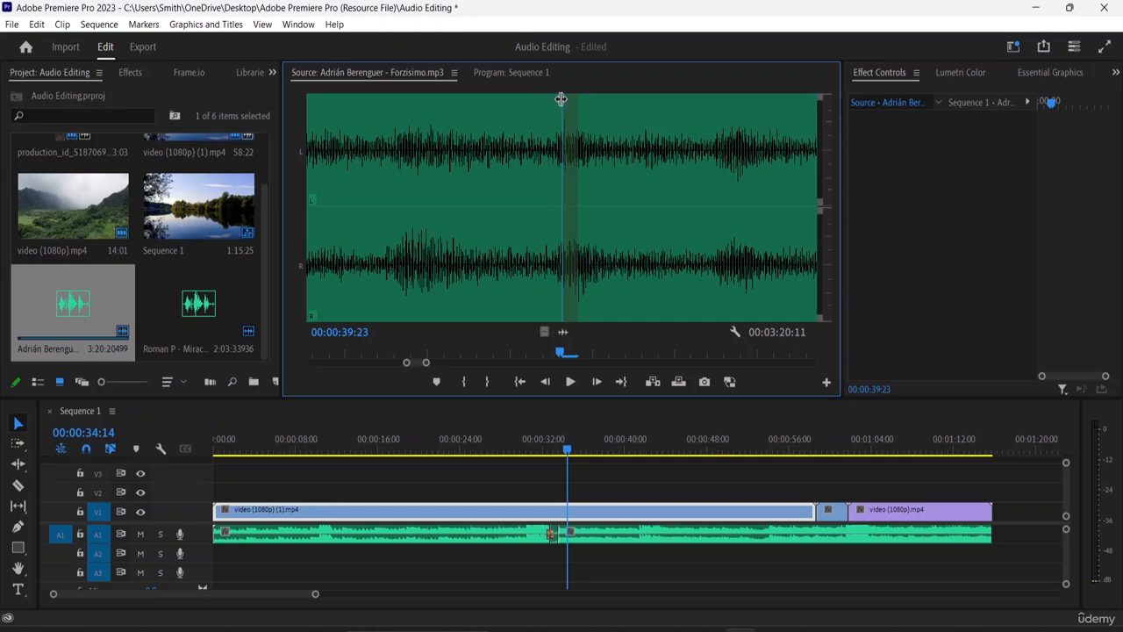
left_click_drag(559, 100, 323, 128)
key("space")
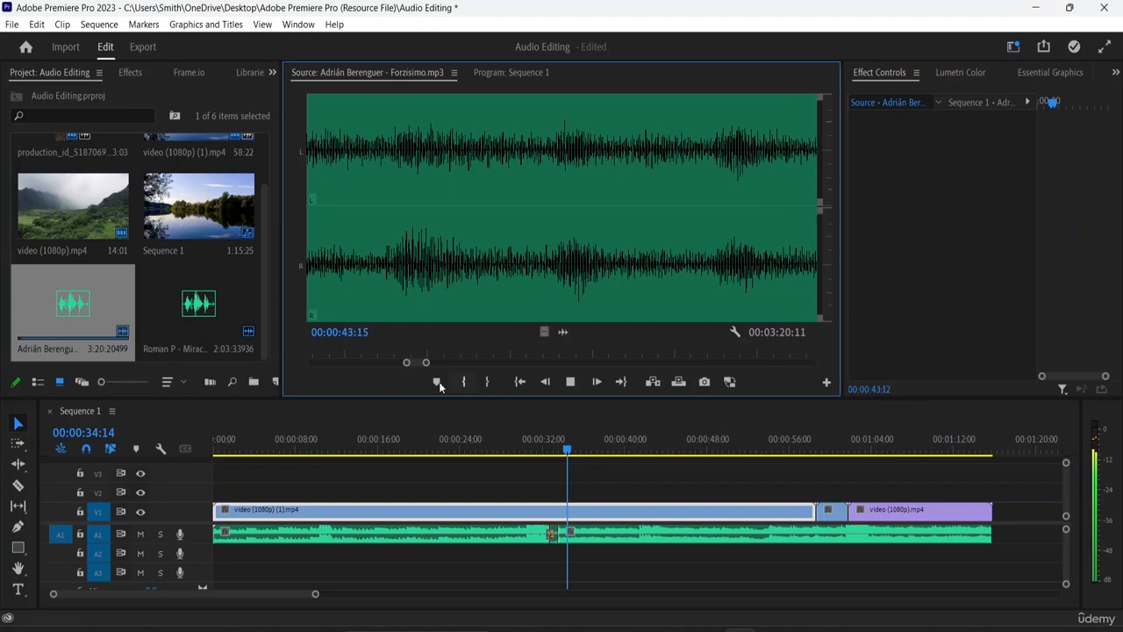
left_click_drag(427, 363, 745, 362)
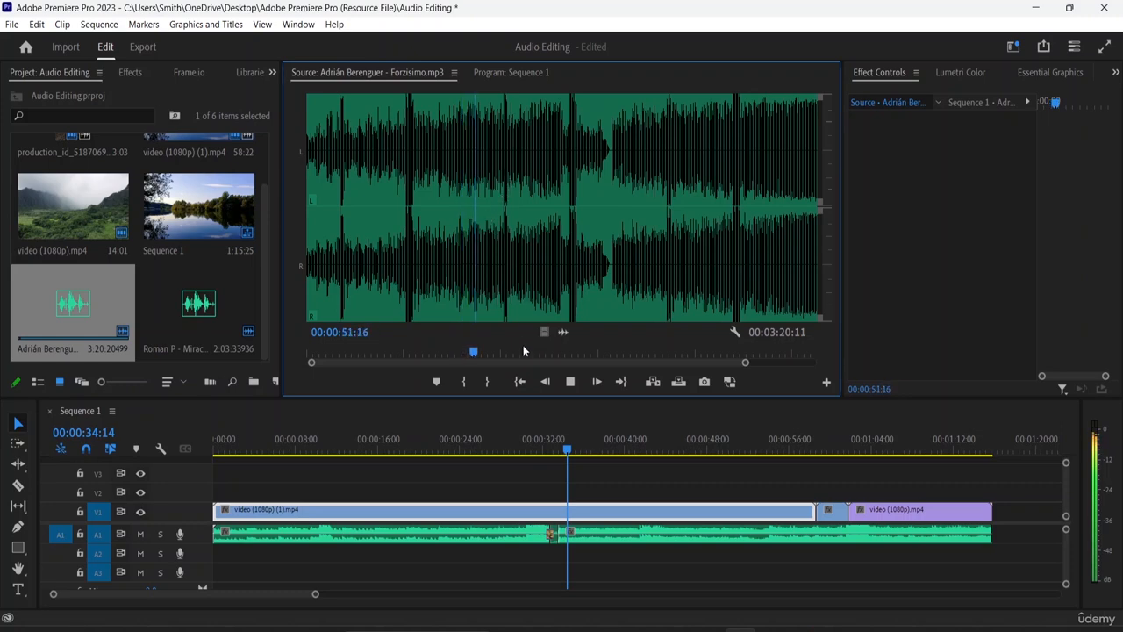
key("space")
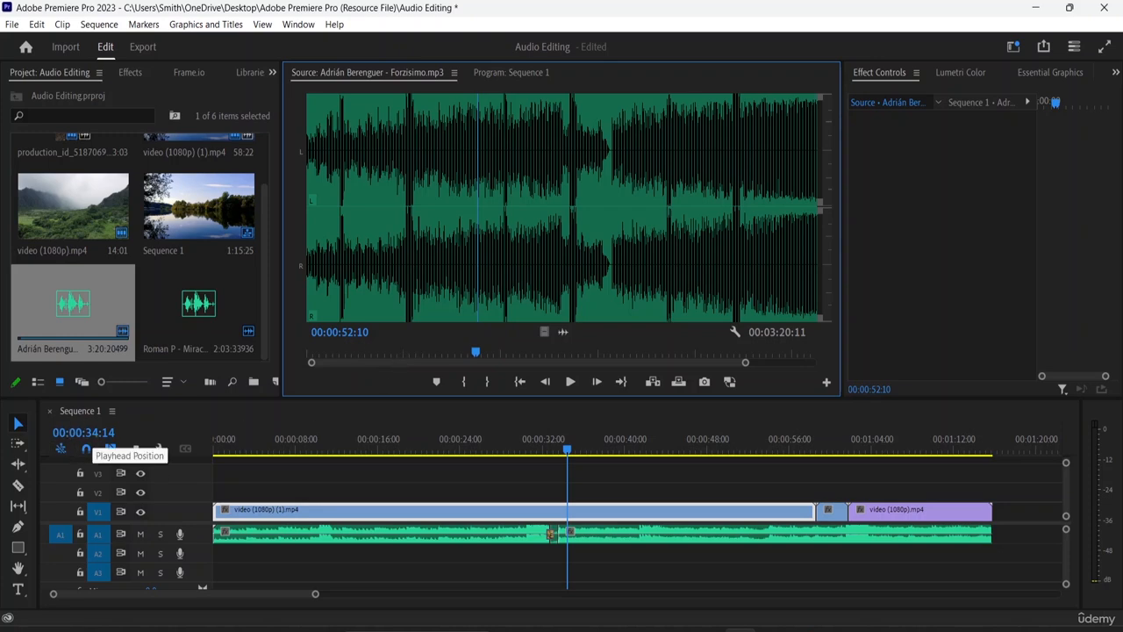
- Play the source track briefly and stop at 00:00:54:00
left_click(92, 431)
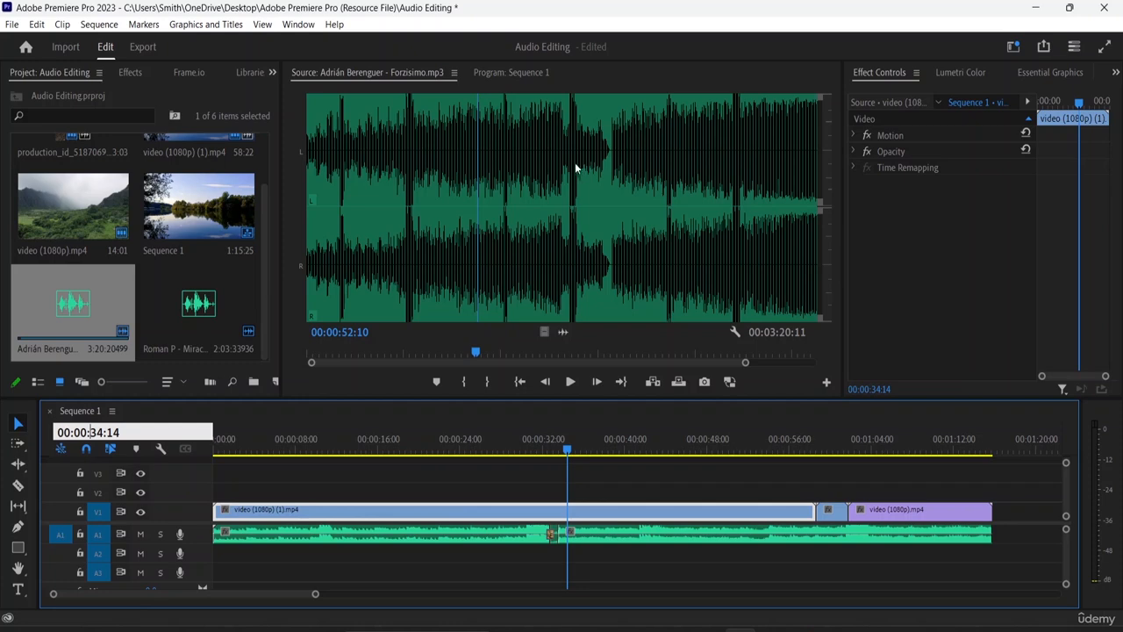
scroll(576, 164, "up", 1)
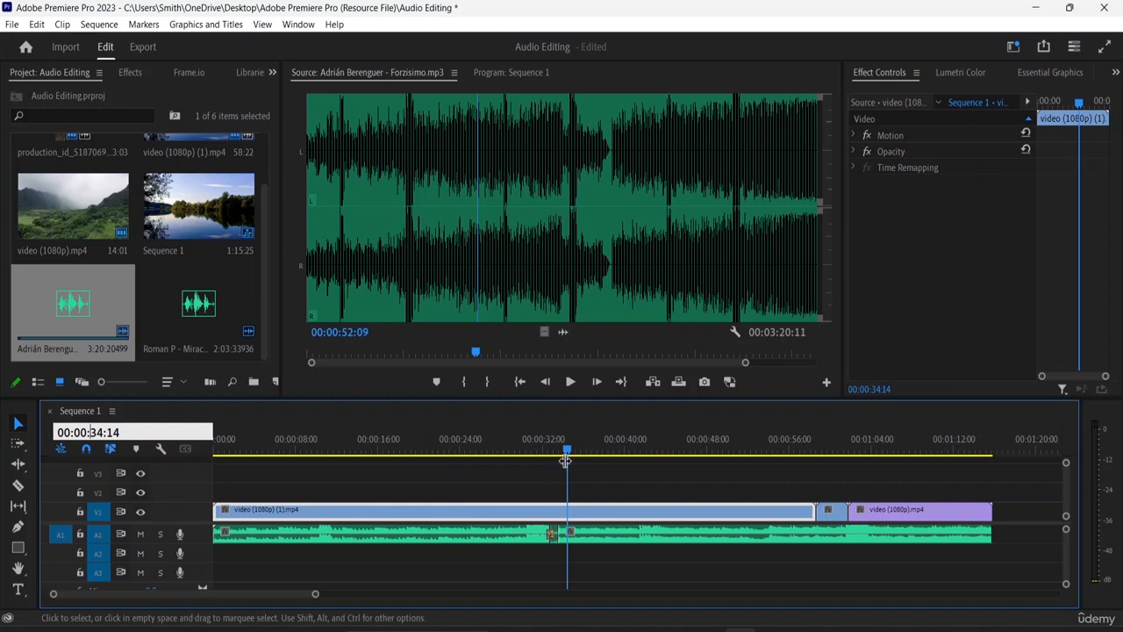
left_click(570, 383)
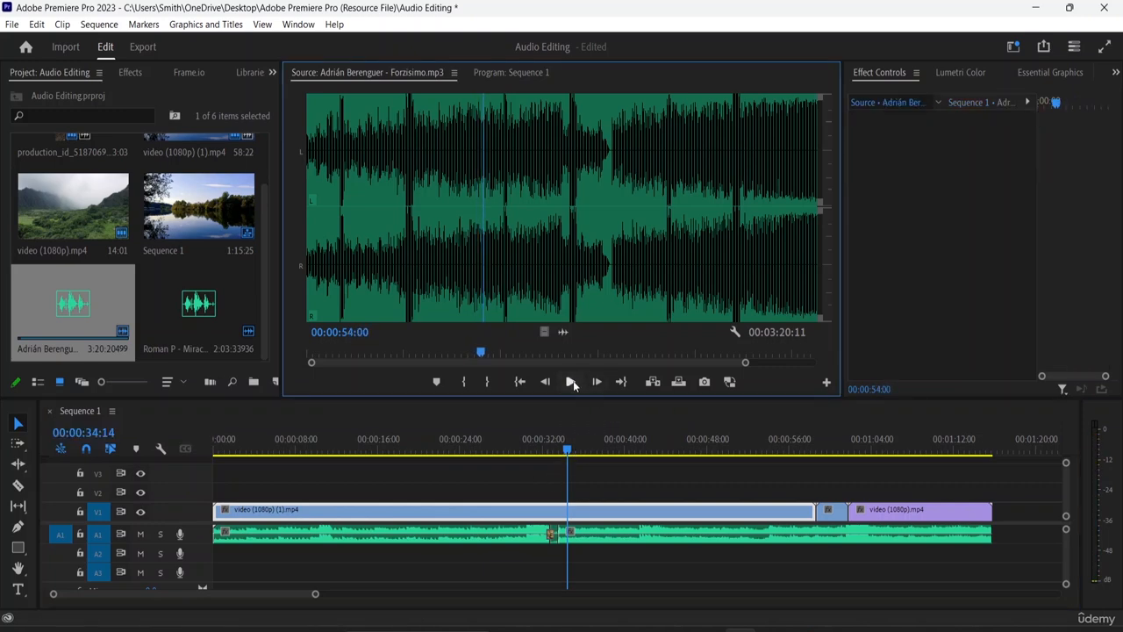
- Advance the source track frame by frame to 00:00:54:12
left_click(596, 382)
left_click(595, 383)
left_click(594, 385)
left_click(594, 385)
left_click(594, 385)
left_click(594, 385)
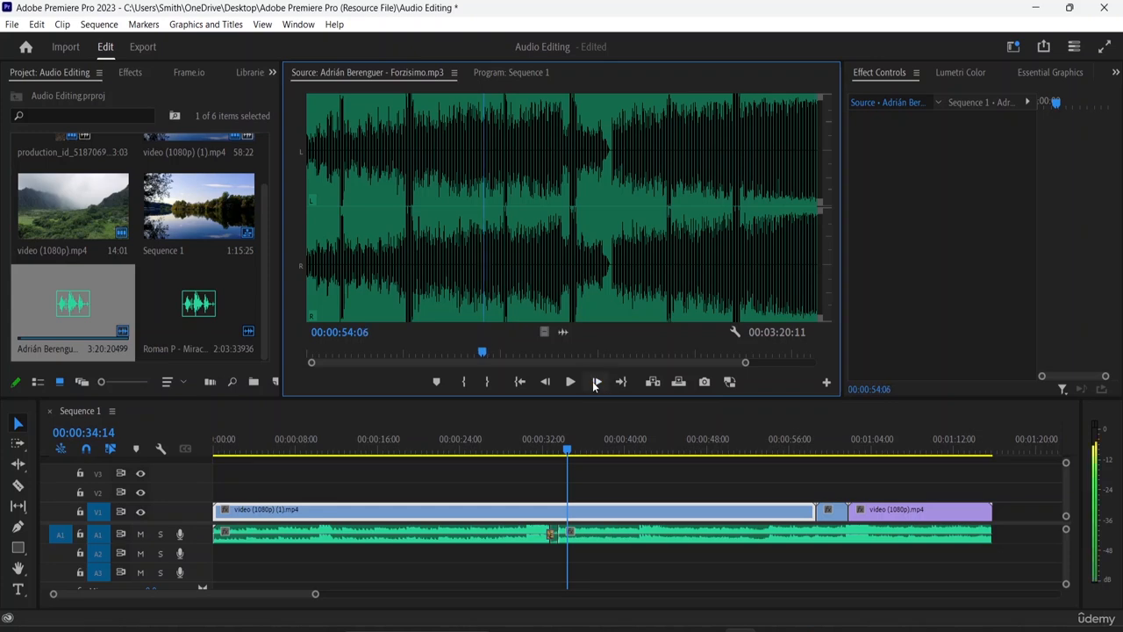
left_click(594, 385)
left_click(594, 386)
left_click(594, 385)
left_click(594, 385)
left_click(594, 385)
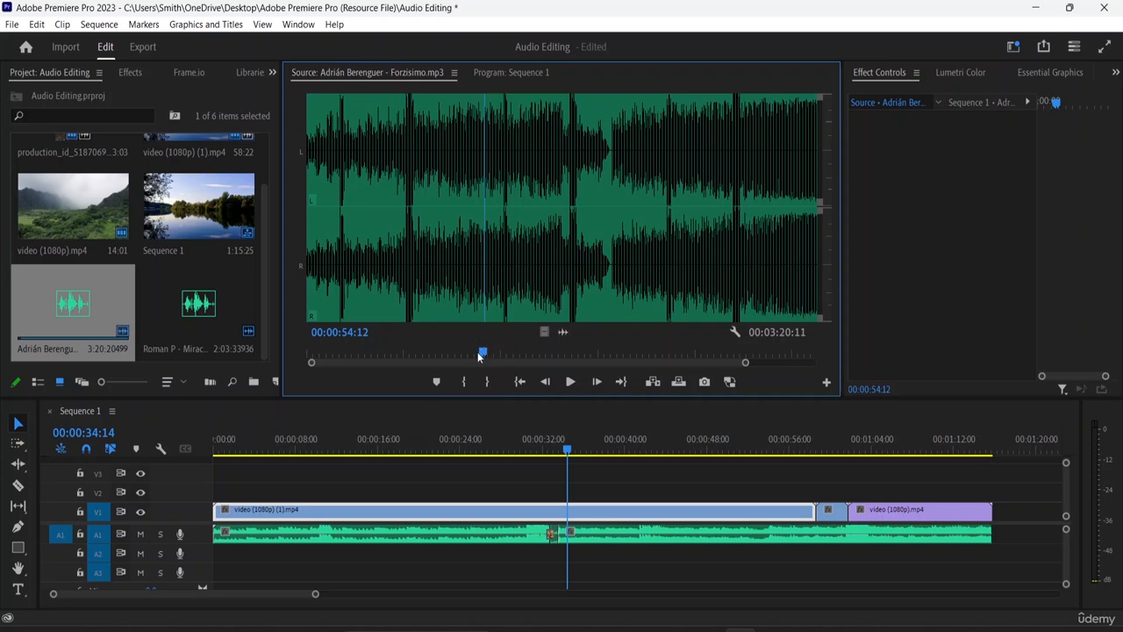
- Add a marker to the source track at 00:00:15:04 and step forward three frames
left_click_drag(482, 352, 355, 352)
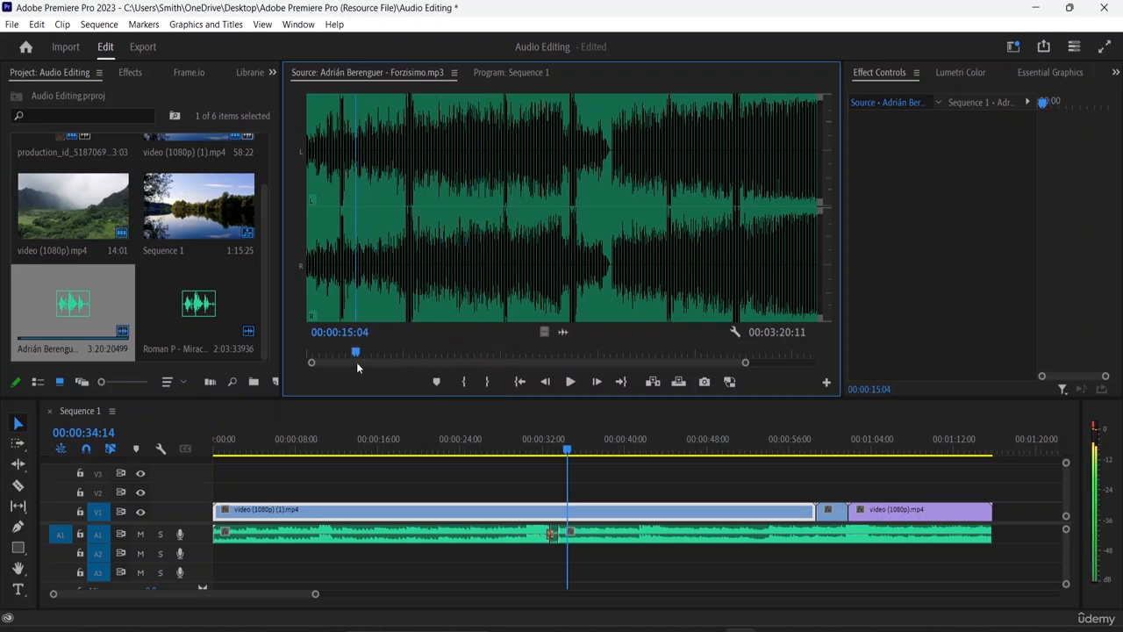
left_click(436, 381)
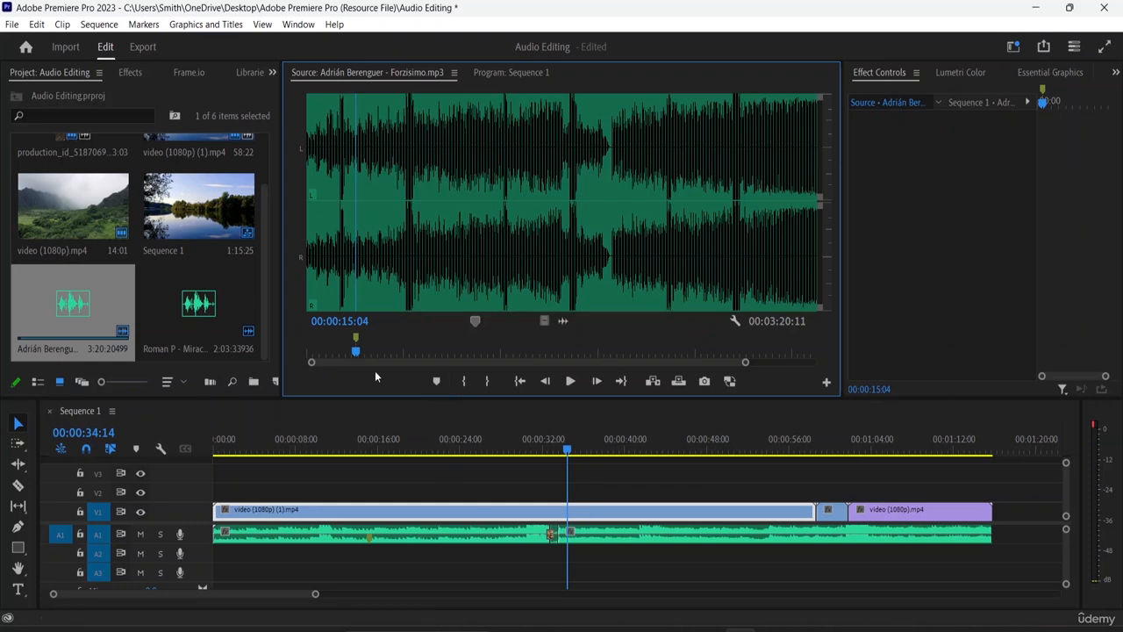
key("Right")
key("Right")
key("Right")
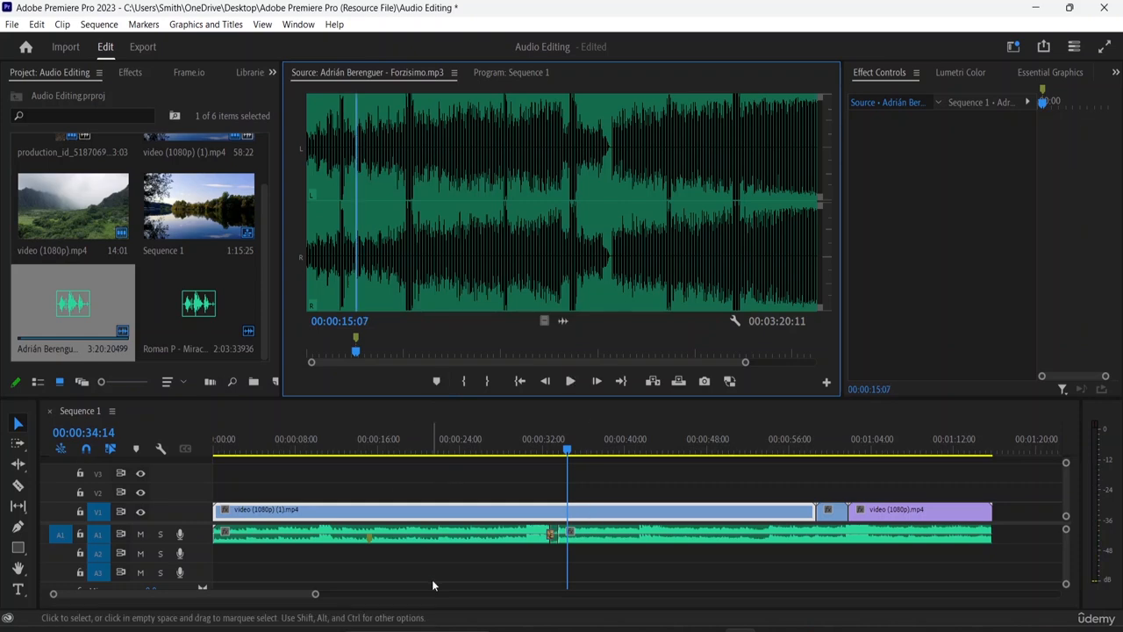
- Play the source track from 00:00:15:07 and add a second marker at 00:00:43:12
key("space")
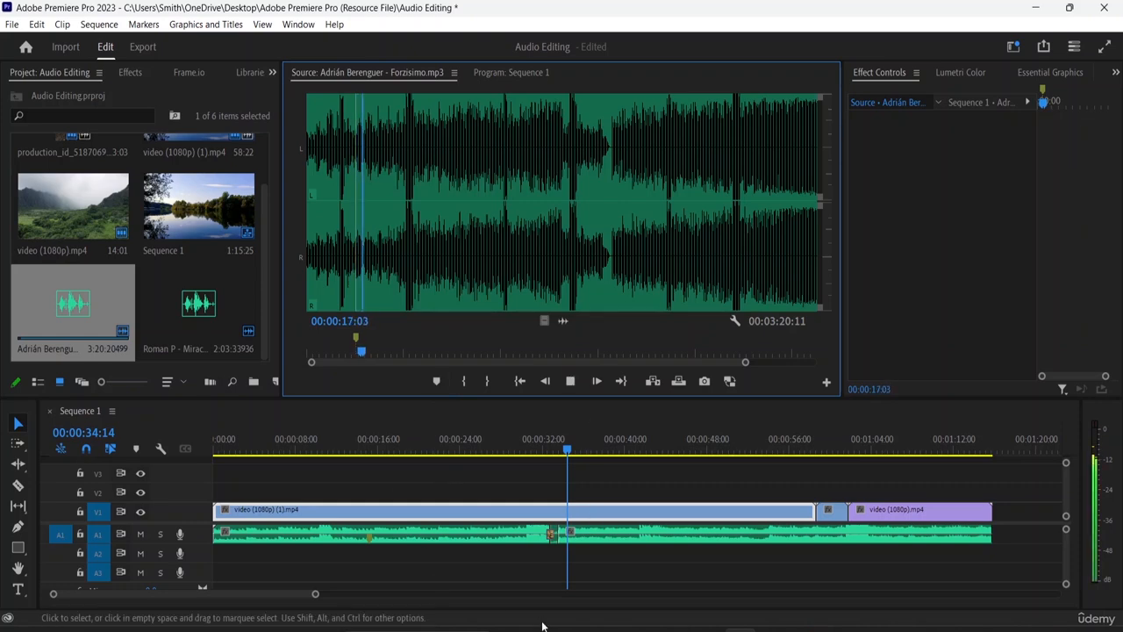
mouse_move(740, 630)
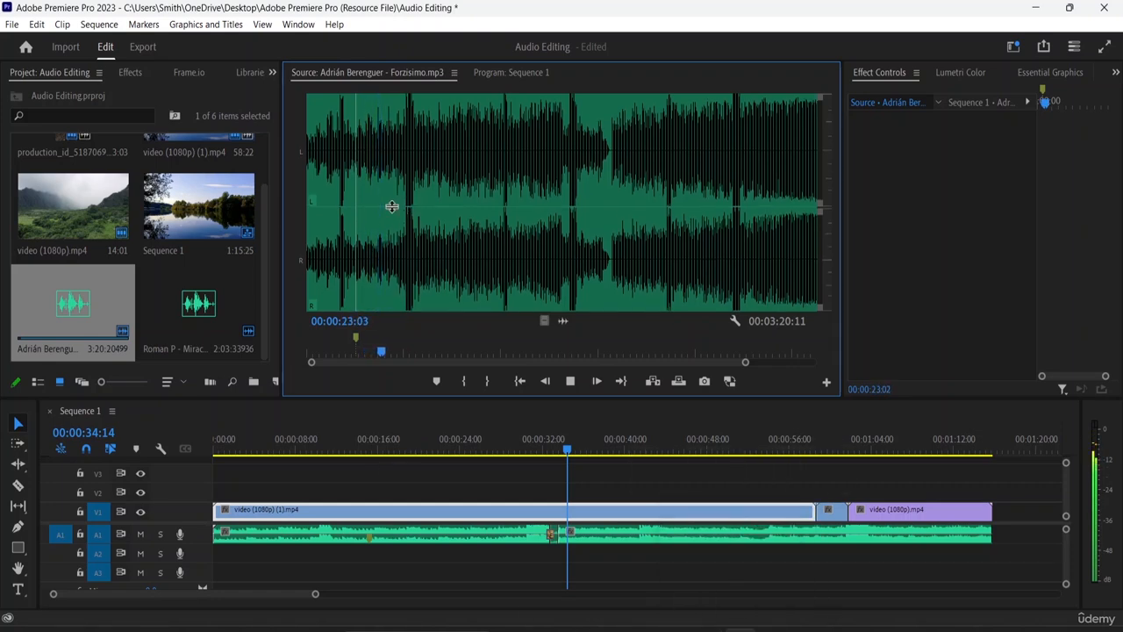
left_click_drag(384, 210, 449, 228)
left_click(436, 381)
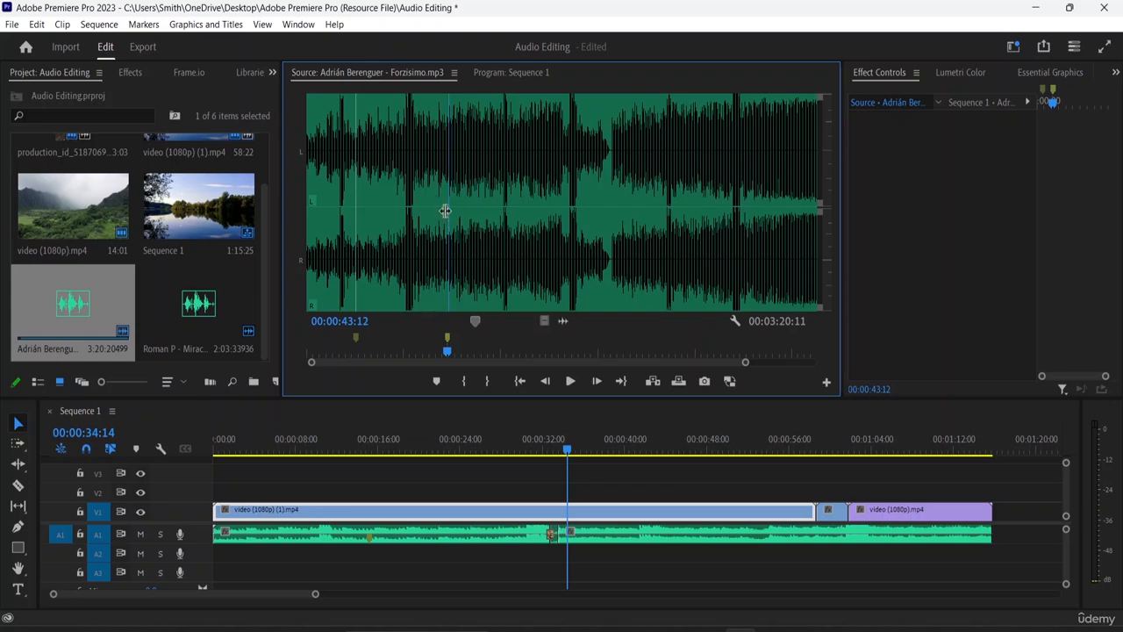
- Examine the source waveform at 00:01:02:18 and 00:00:29:14, then around the two markers, ending at 00:00:20:00
left_click_drag(453, 190, 513, 195)
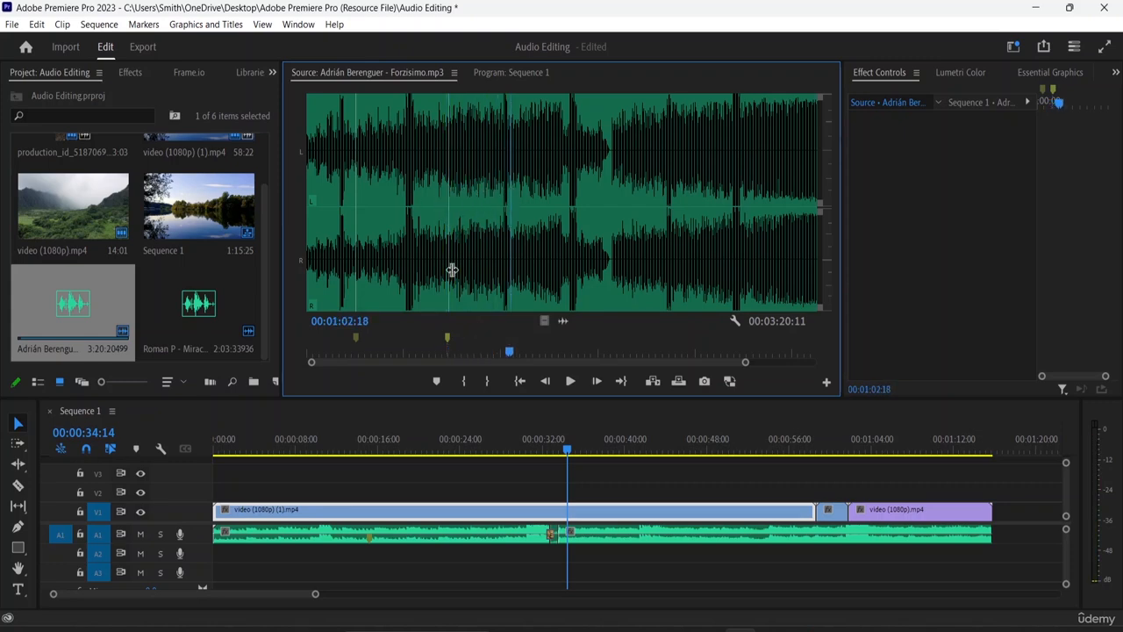
left_click(403, 256)
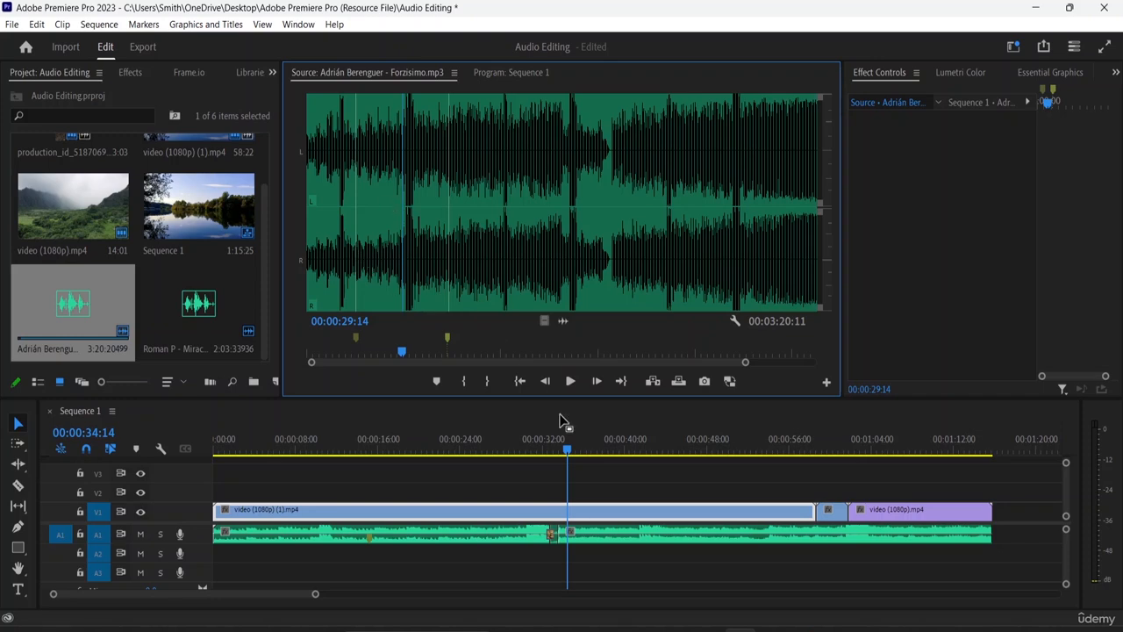
mouse_move(656, 629)
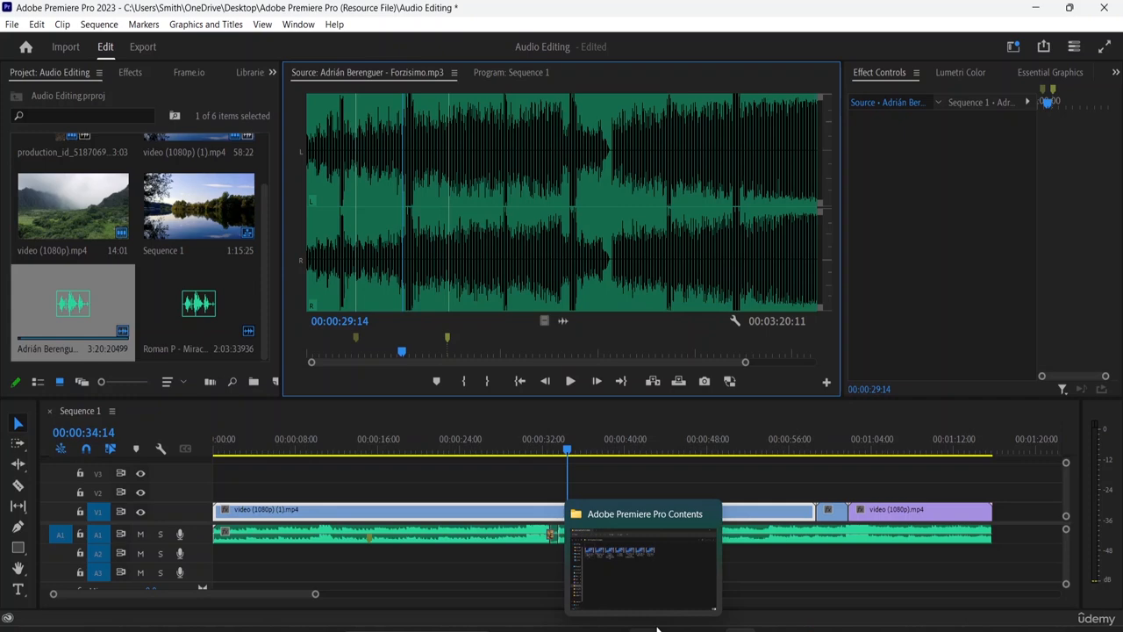
key("equal")
key("equal")
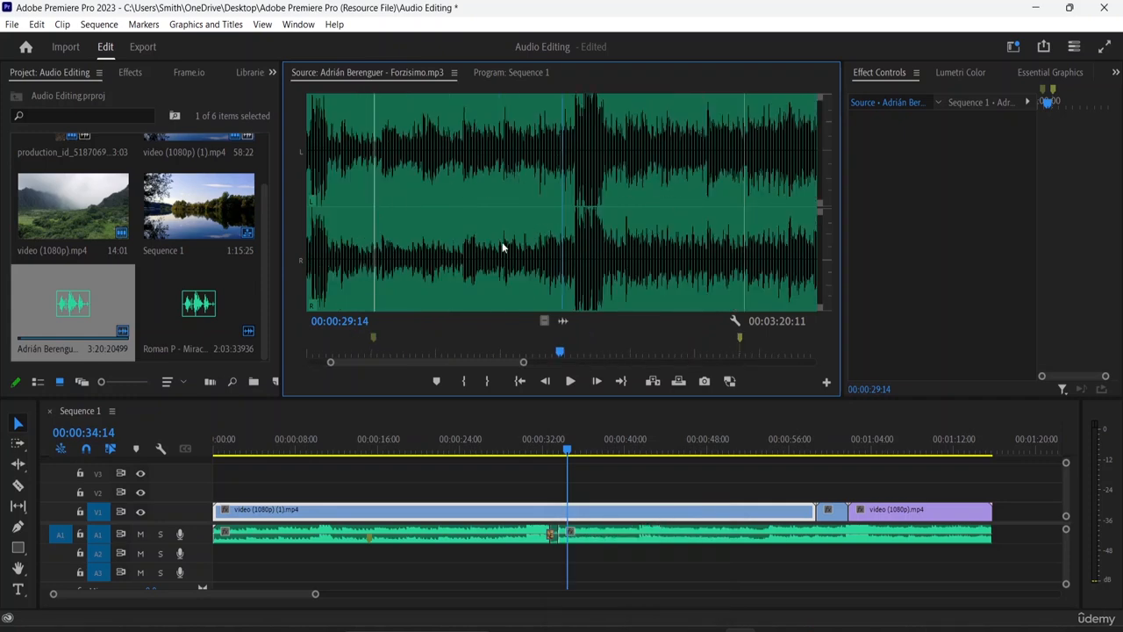
left_click(437, 261)
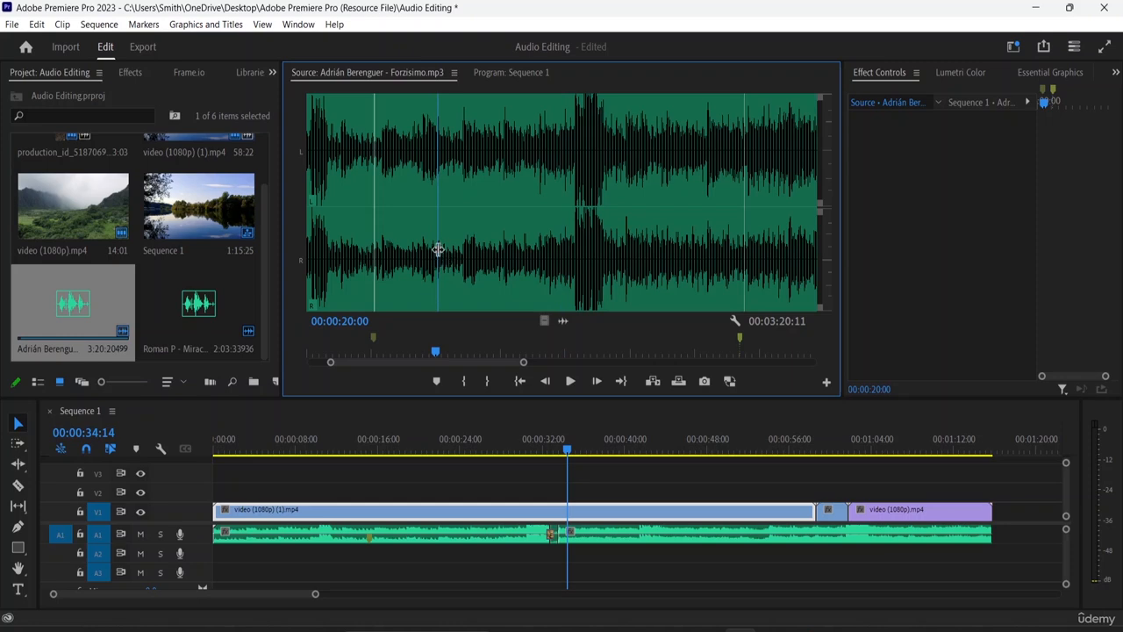
- Move the sequence playhead to 00:00:12:14, before the marker in the first music clip on A1
left_click(700, 537)
left_click(521, 538)
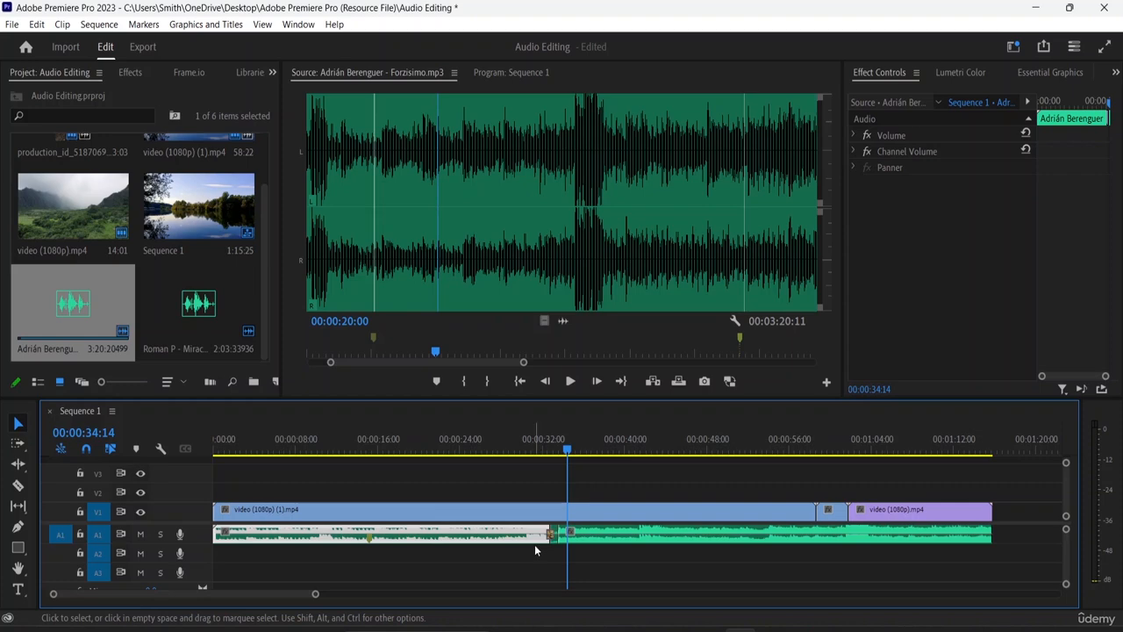
key("equal")
key("equal")
key("equal")
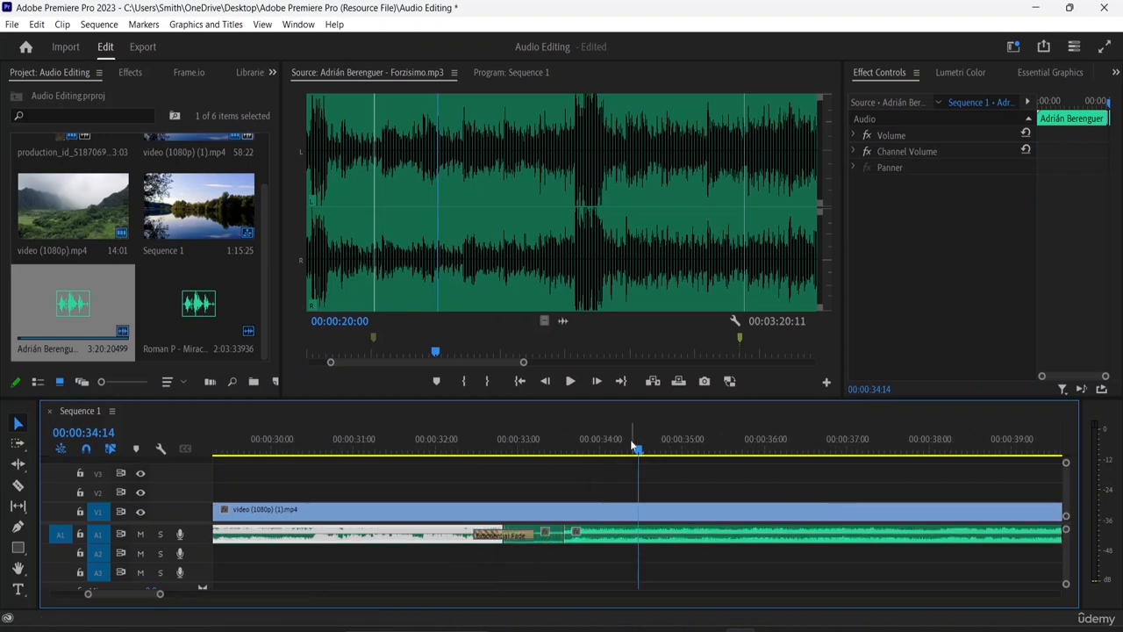
left_click_drag(632, 446, 571, 518)
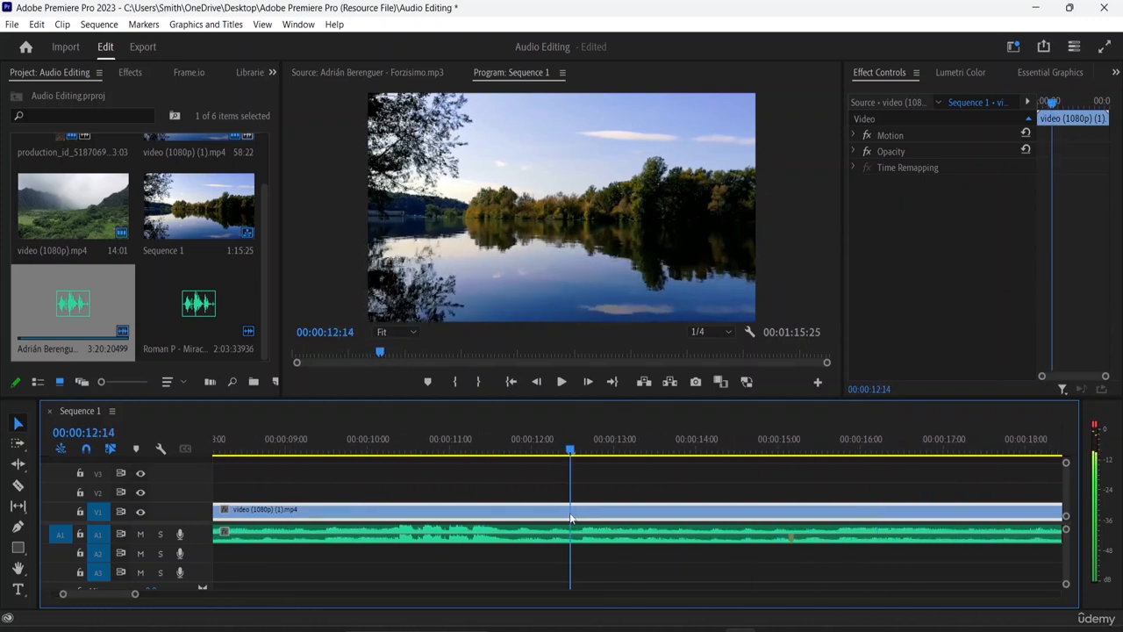
- Select the first music clip and increase the A1 track height to inspect its waveform and marker
left_click(789, 541)
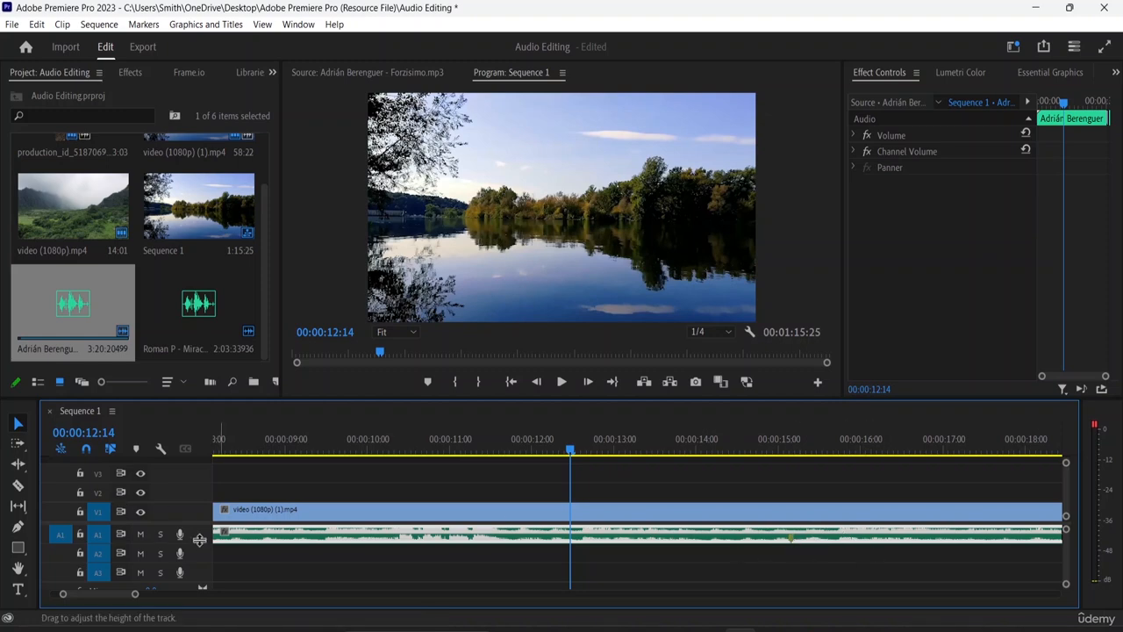
left_click_drag(194, 544, 189, 586)
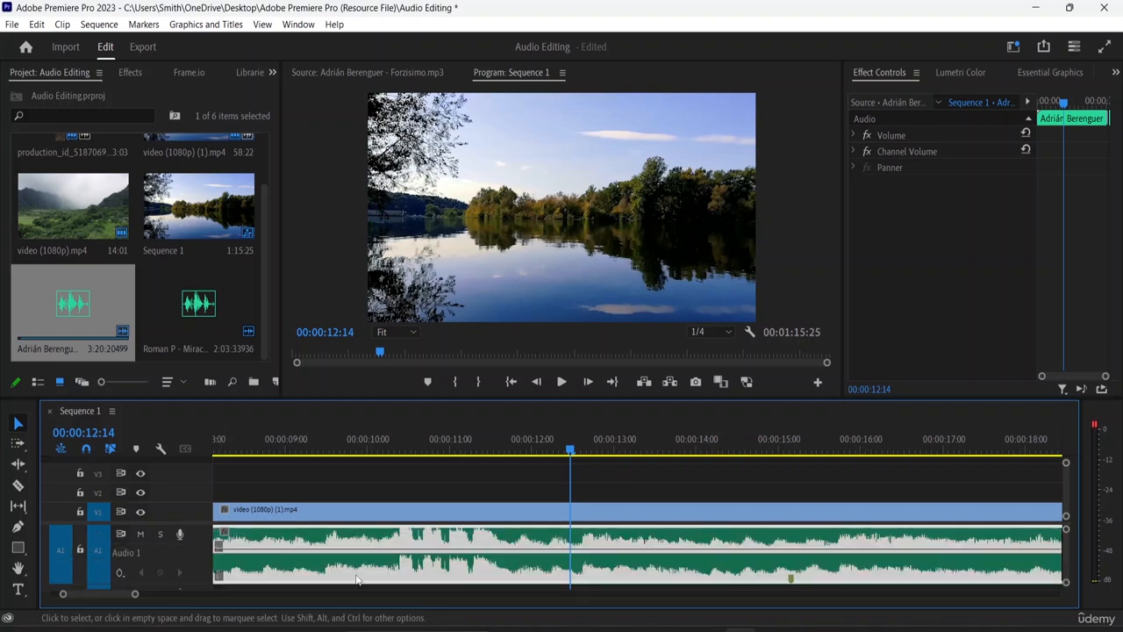
scroll(685, 563, "down", 1)
scroll(685, 555, "down", 2)
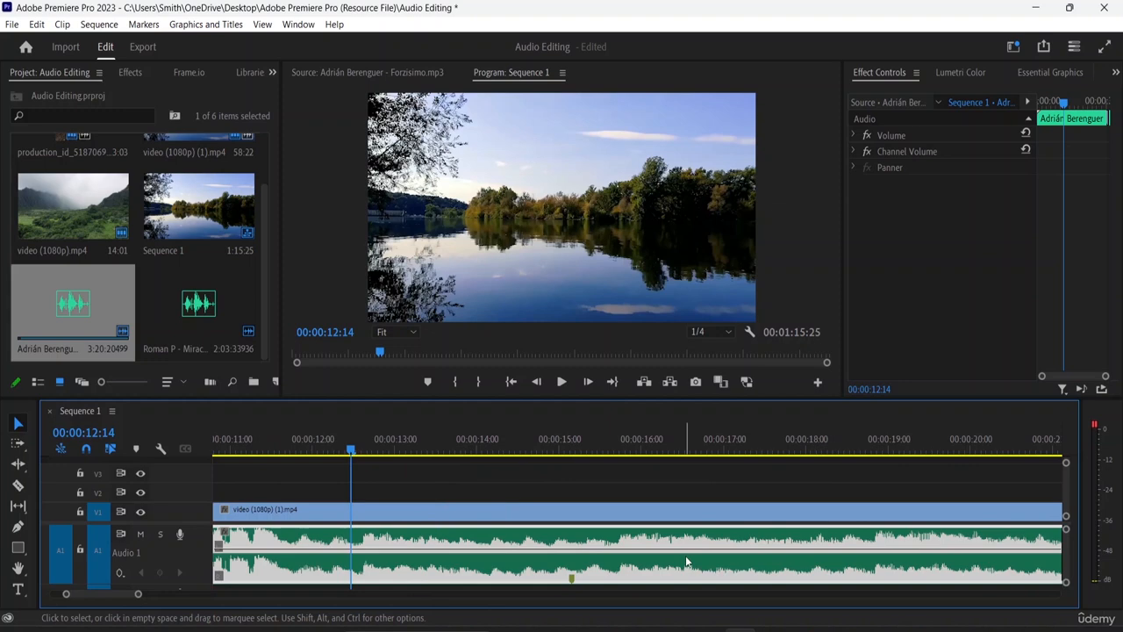
scroll(683, 557, "down", 1)
left_click(549, 578, "ctrl")
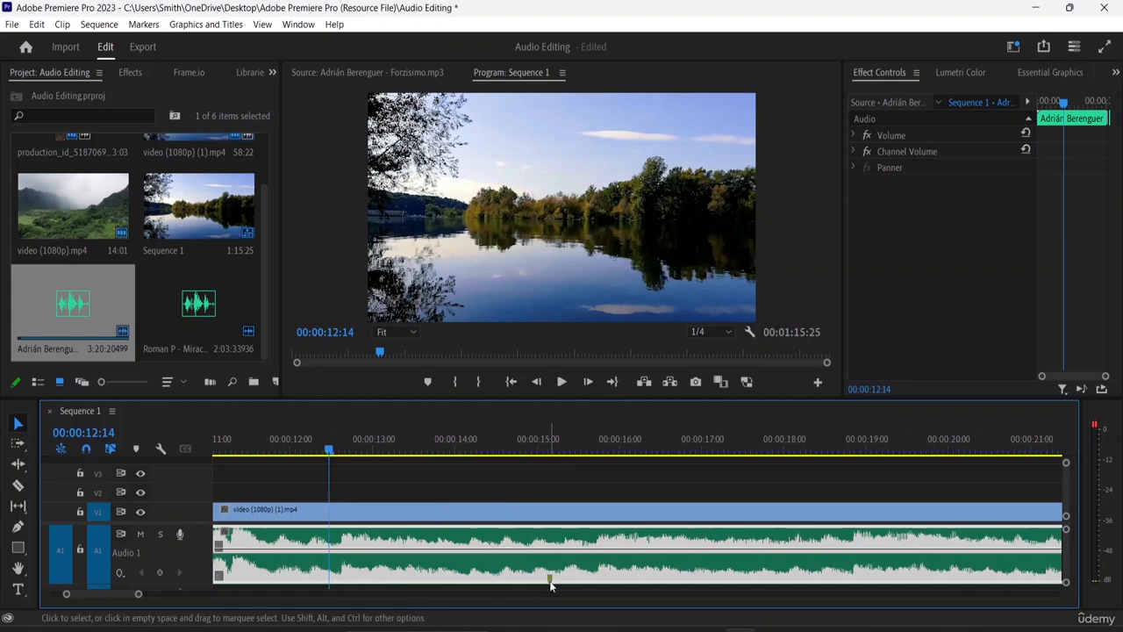
- Play the sequence just past the first clip marker, stop at 00:00:16:26 and examine the waveform that follows
left_click_drag(323, 450, 665, 531)
key("space")
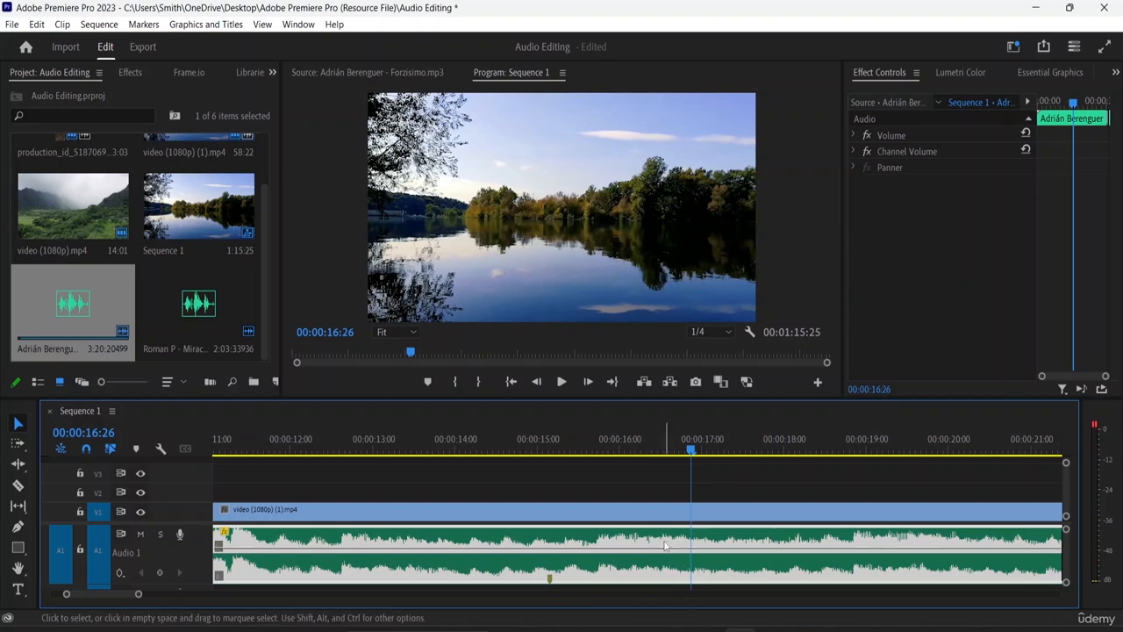
mouse_move(669, 553)
left_mouse_down()
mouse_move(672, 588)
mouse_move(672, 552)
left_mouse_up()
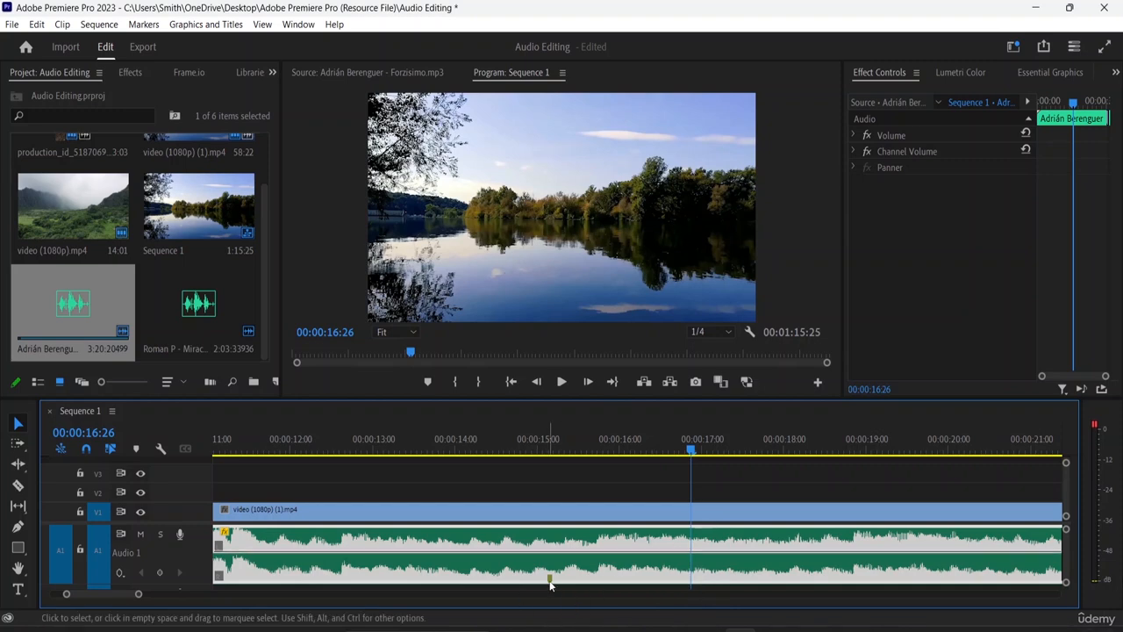
scroll(1027, 579, "down", 5)
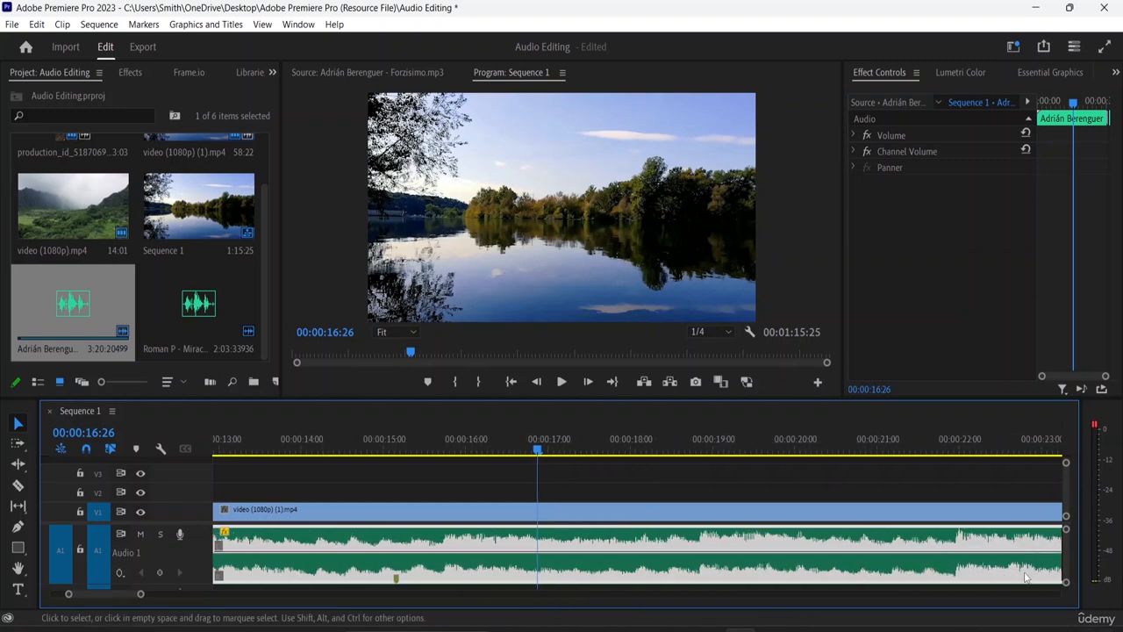
scroll(1017, 566, "down", 4)
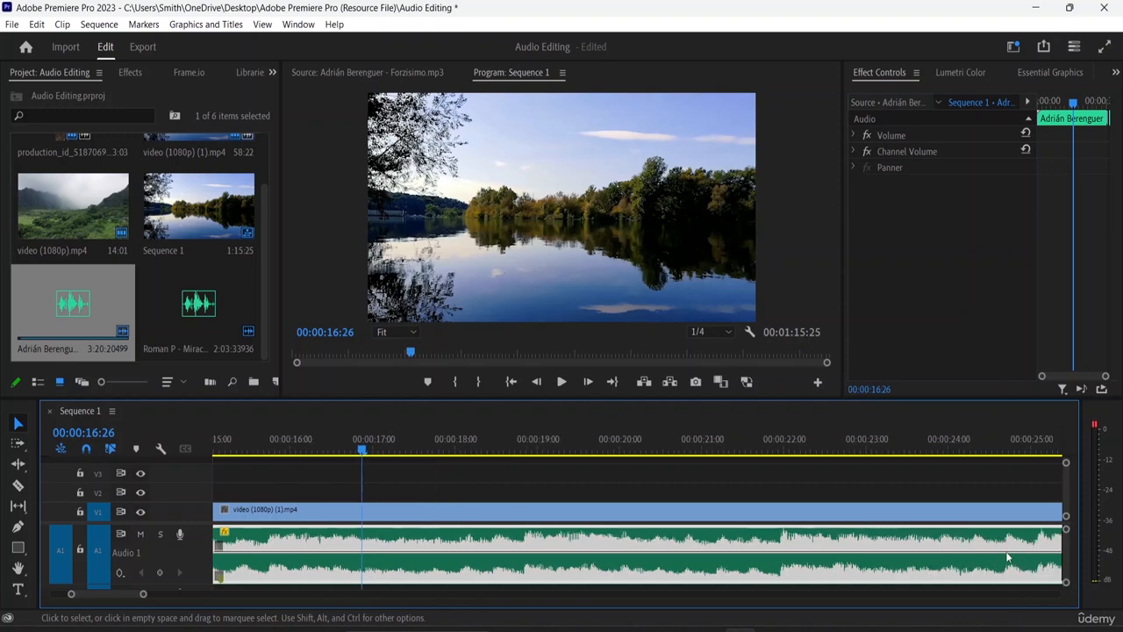
- Examine the first music clip's waveform around its marker and up to 00:00:29:00, then view the whole sequence
scroll(1007, 556, "up", 5)
scroll(1005, 551, "up", 6)
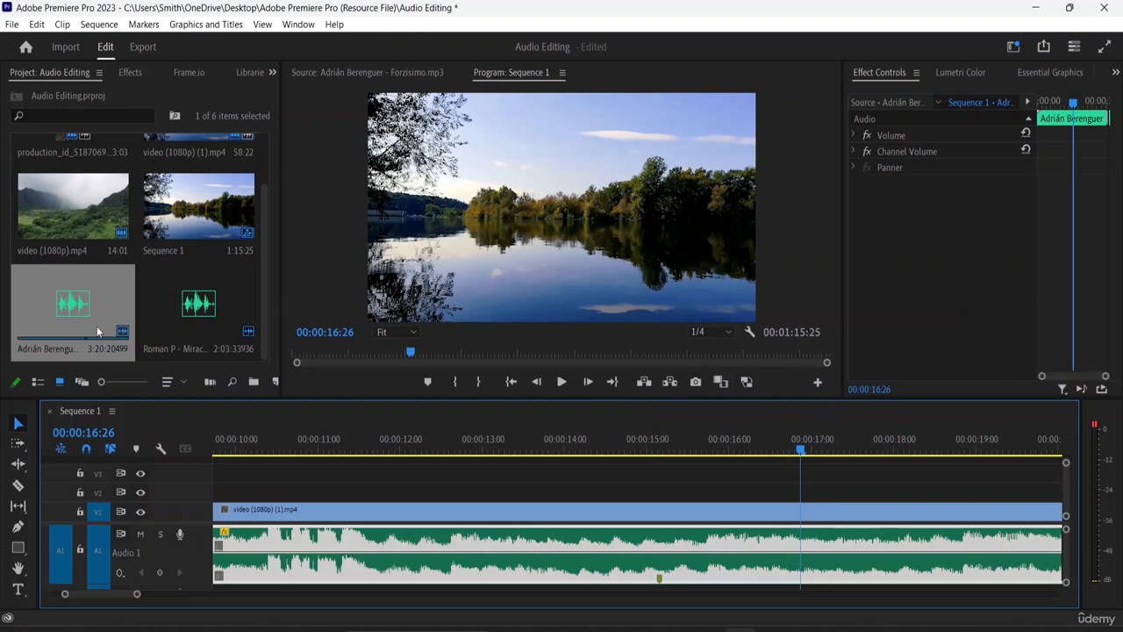
left_click(182, 321)
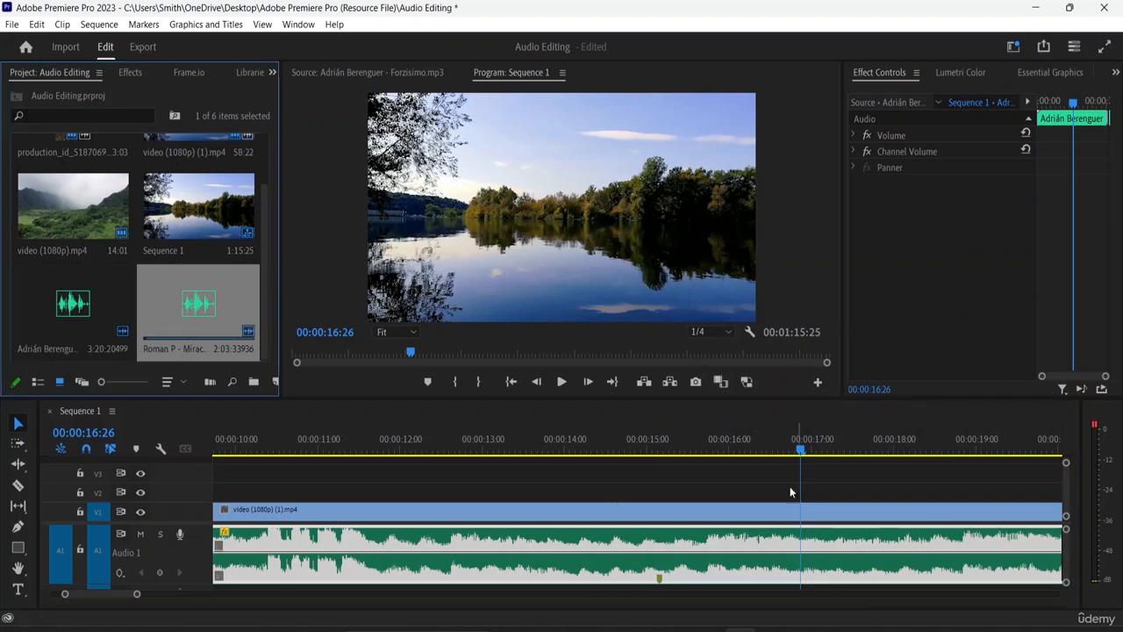
scroll(734, 509, "right", 5)
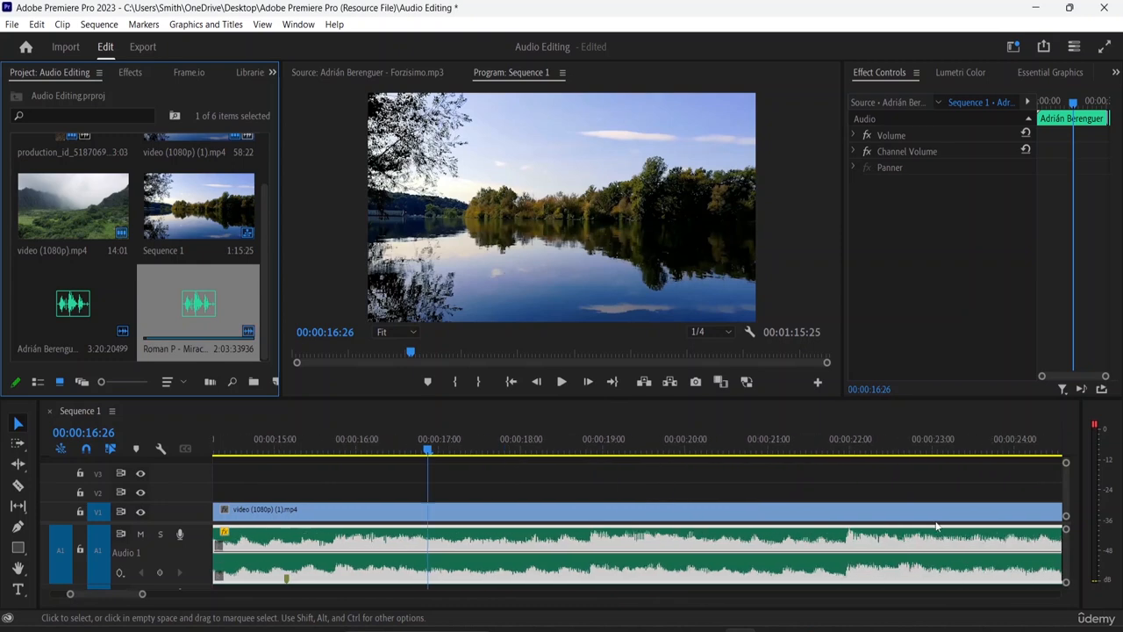
scroll(936, 527, "right", 5)
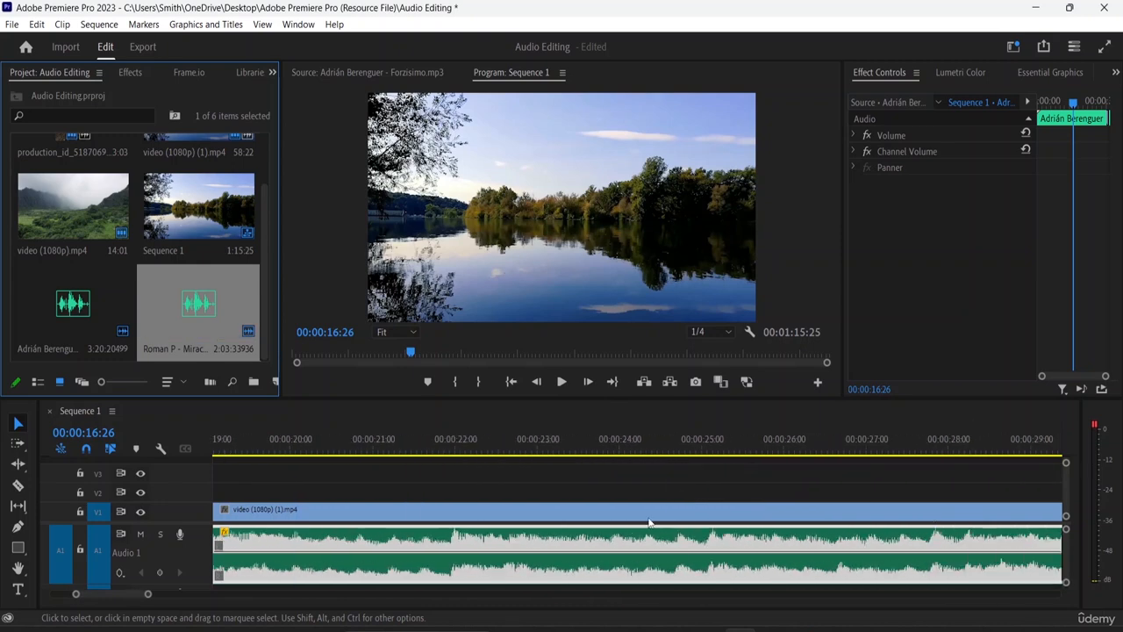
left_click(651, 486)
key("minus")
key("minus")
key("minus")
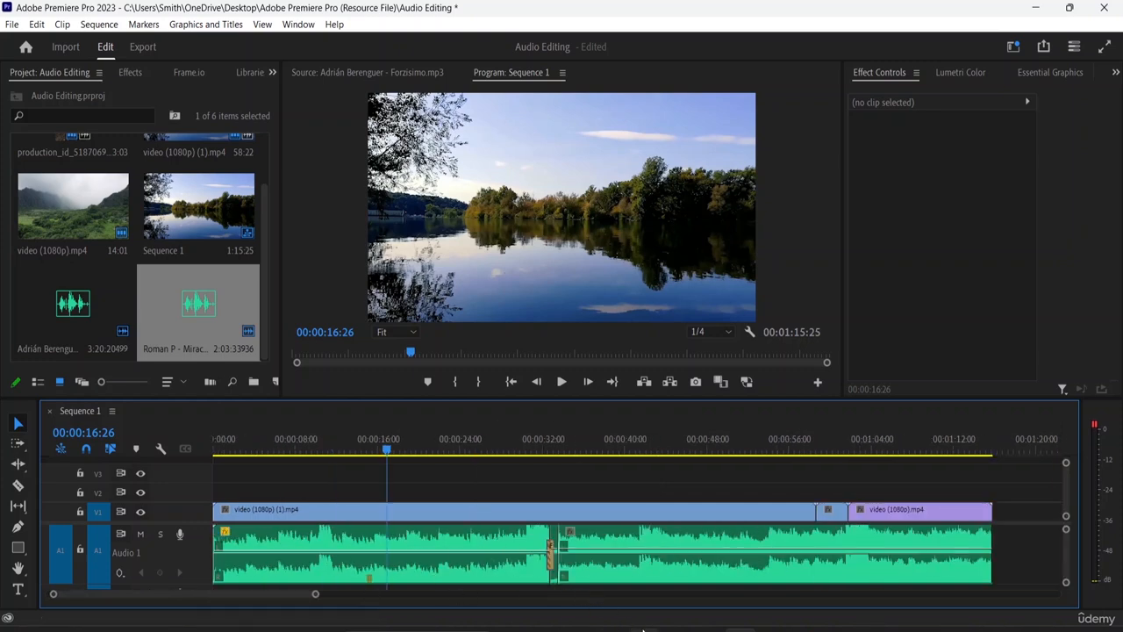
scroll(427, 582, "down", 1)
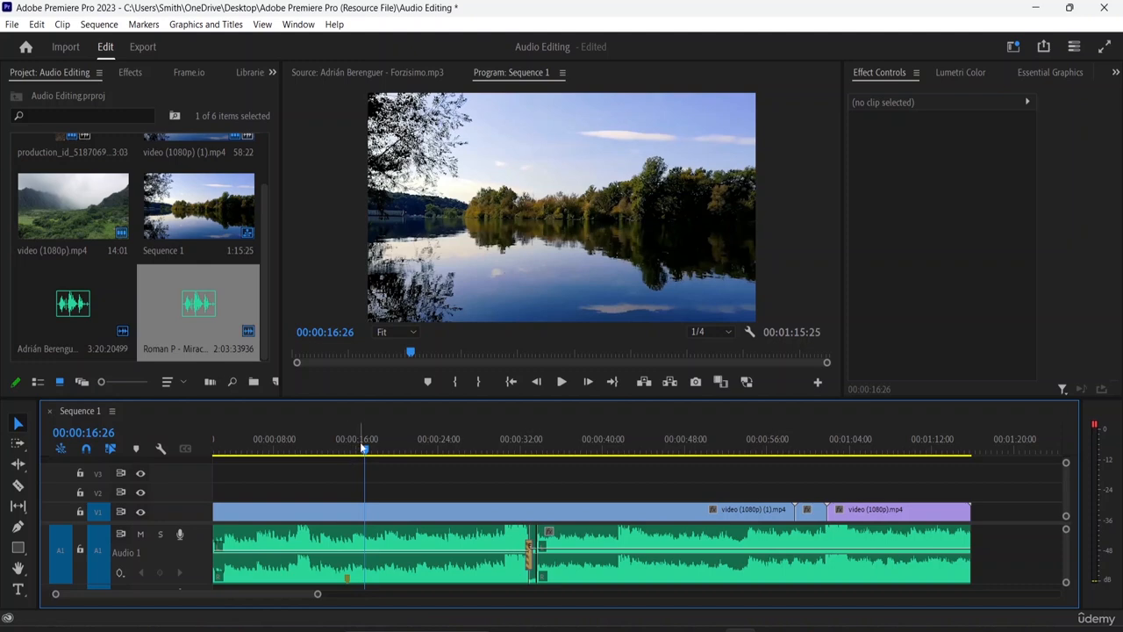
- Add a sequence marker at 00:00:24:29 and move the playhead on to 00:00:27:09
left_click_drag(362, 447, 447, 450)
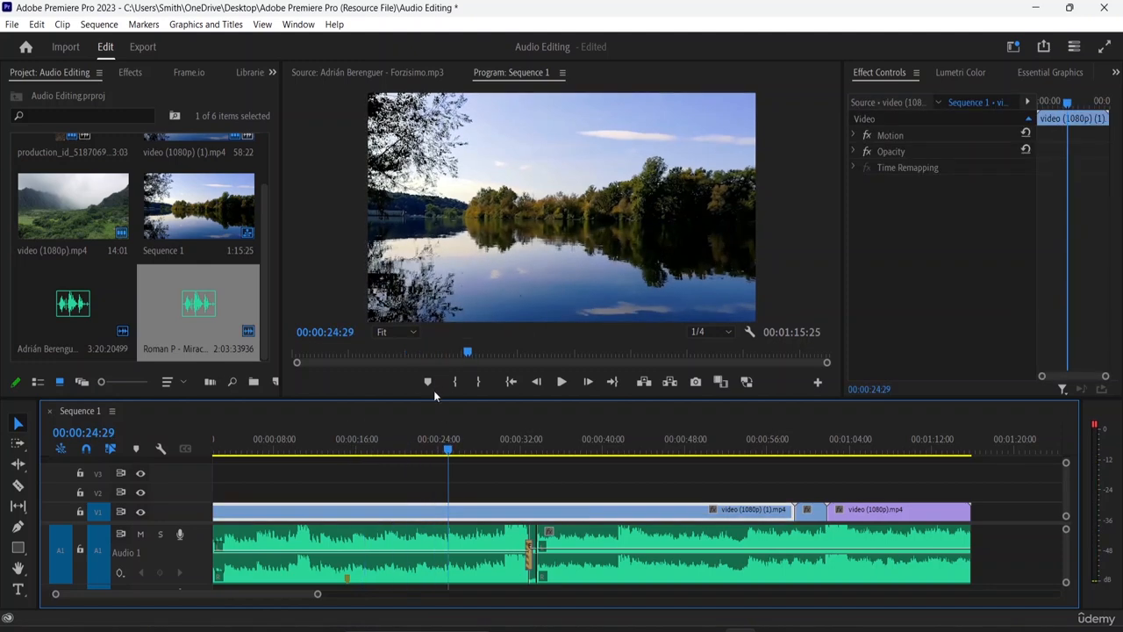
left_click(428, 380)
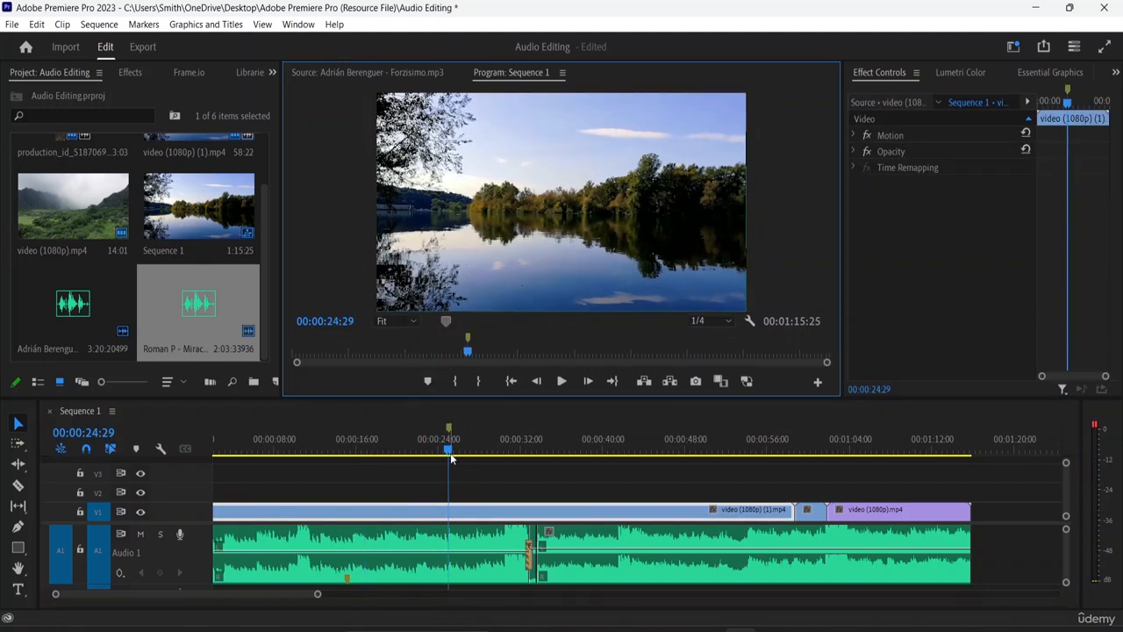
left_click_drag(450, 452, 468, 463)
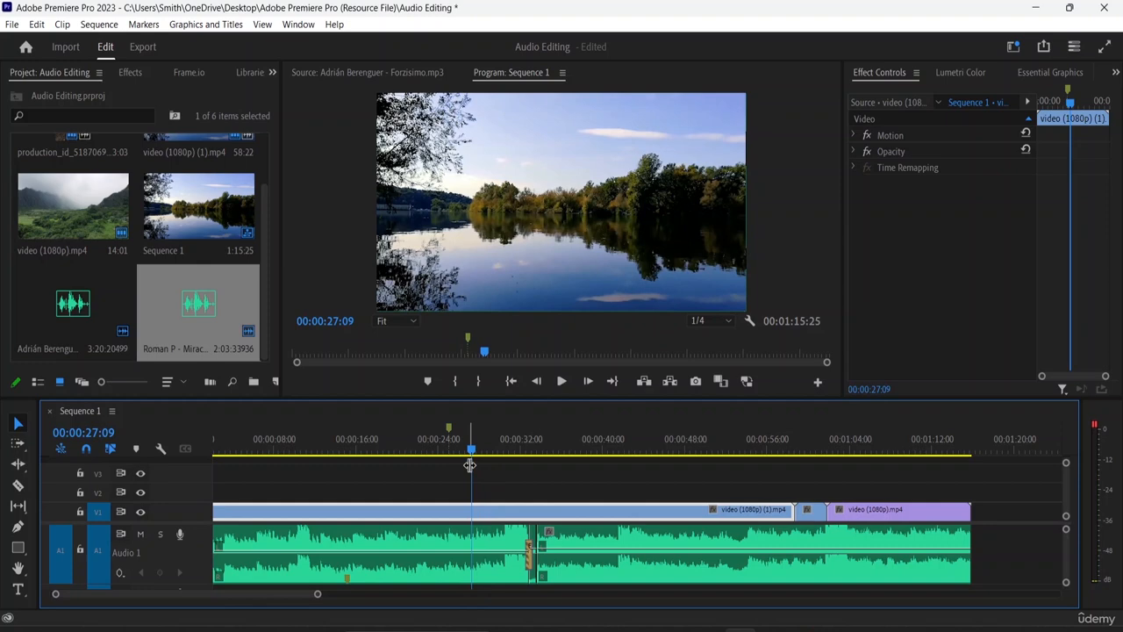
- Undo the new sequence marker, the marker in the first music clip and the crossfade at the music cut
key("ctrl+z")
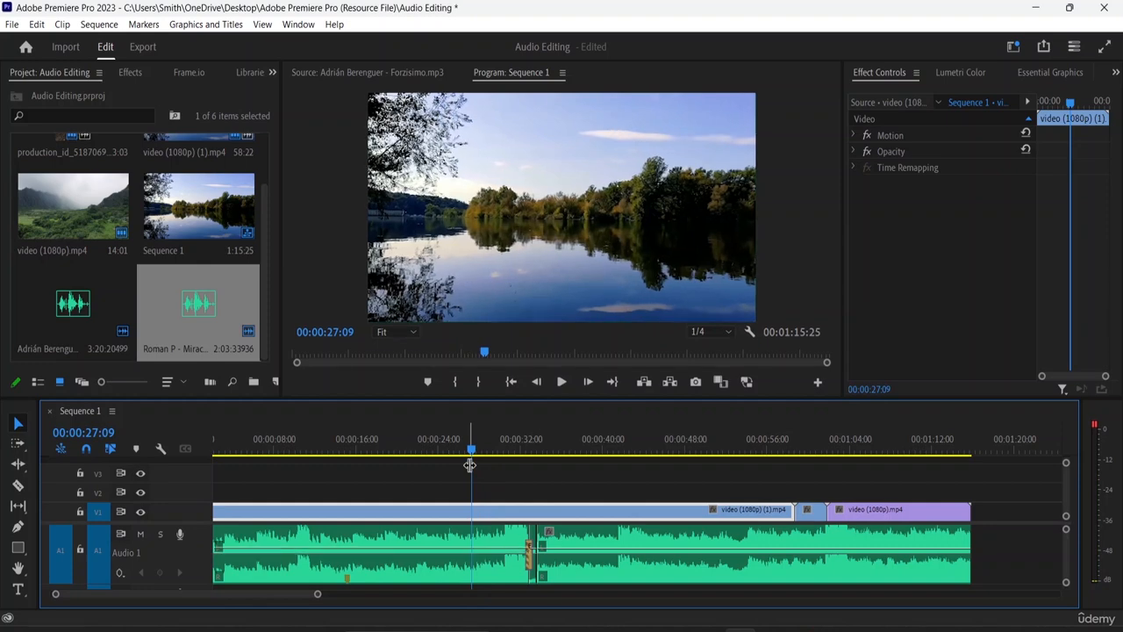
key("ctrl+z")
key("ctrl+z")
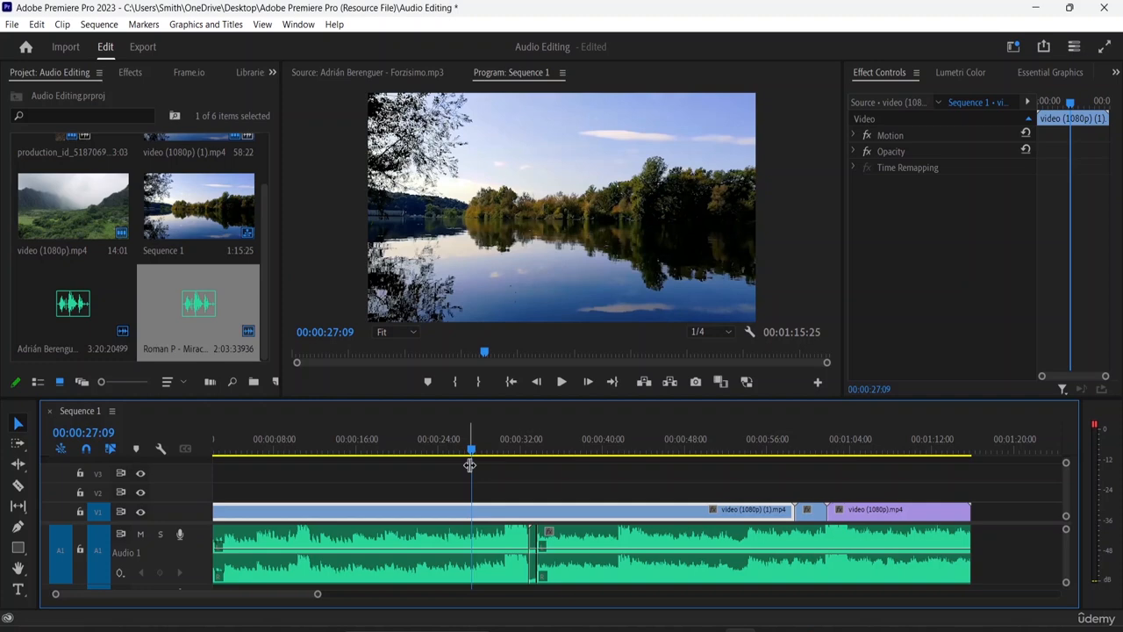
scroll(794, 566, "up", 1)
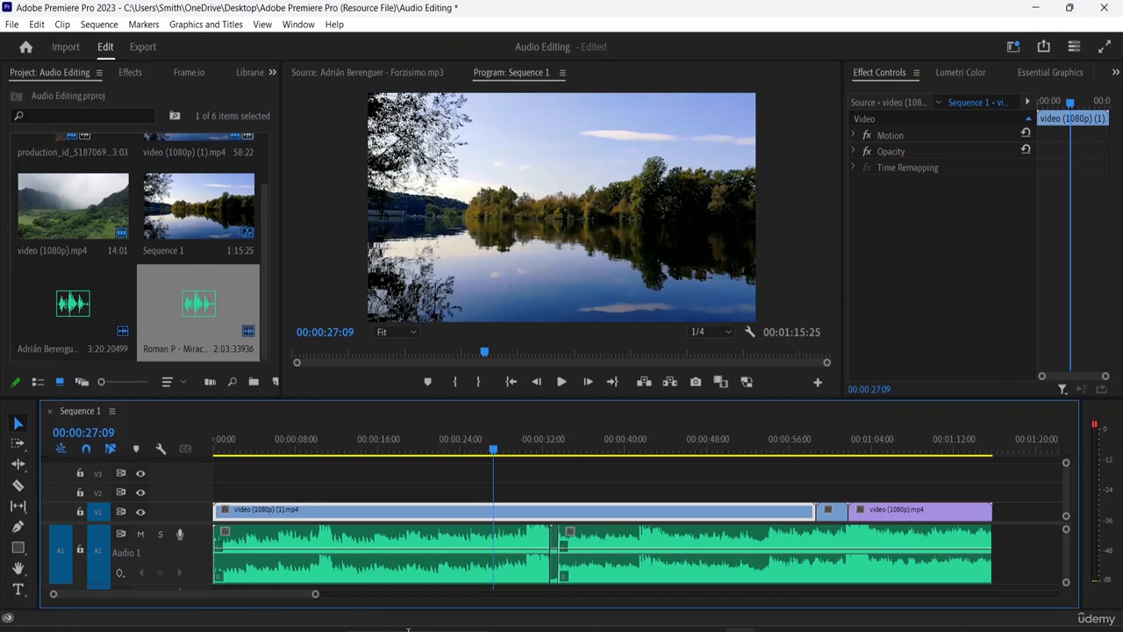
scroll(344, 527, "down", 2)
scroll(304, 562, "up", 2)
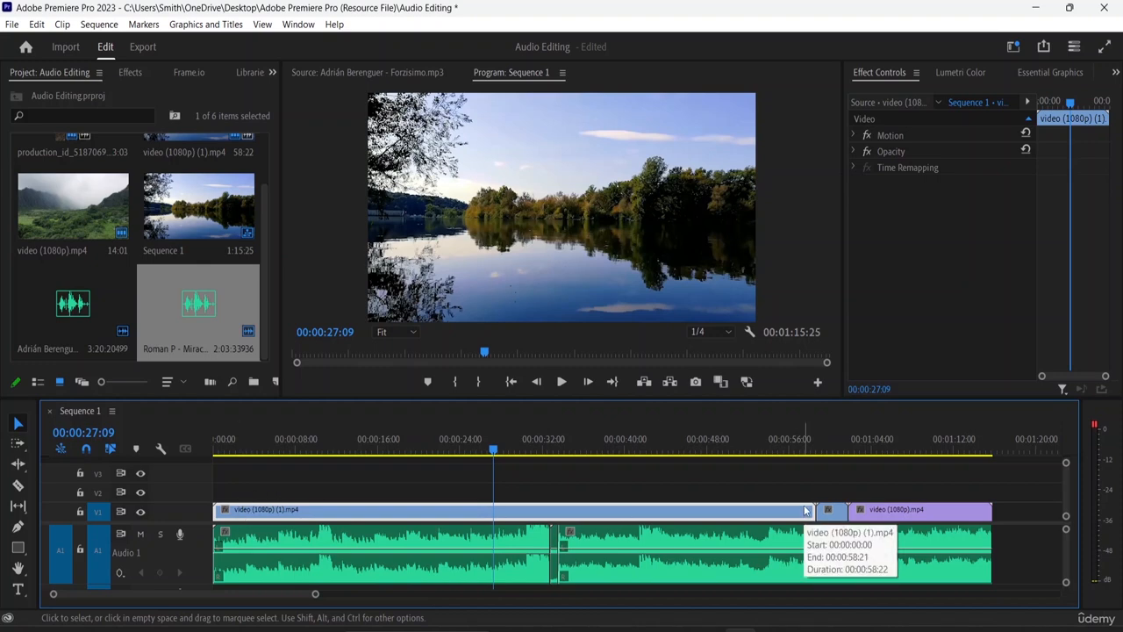
- Mute the A1 track and play the sequence from 00:00:27:09 to 00:00:37:05
left_click(141, 535)
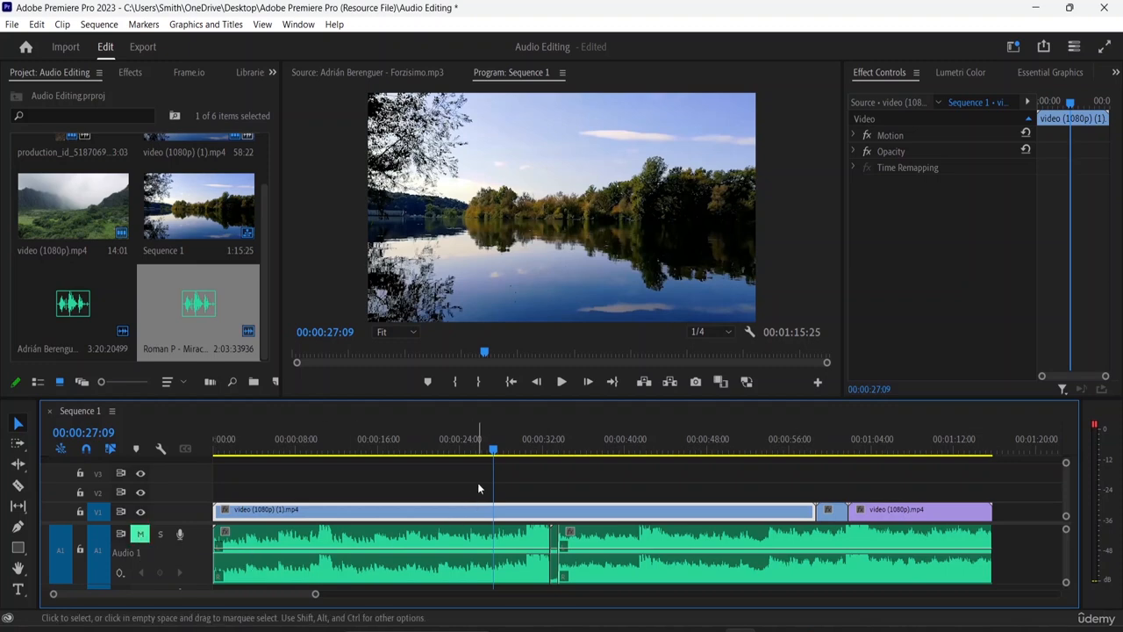
key("space")
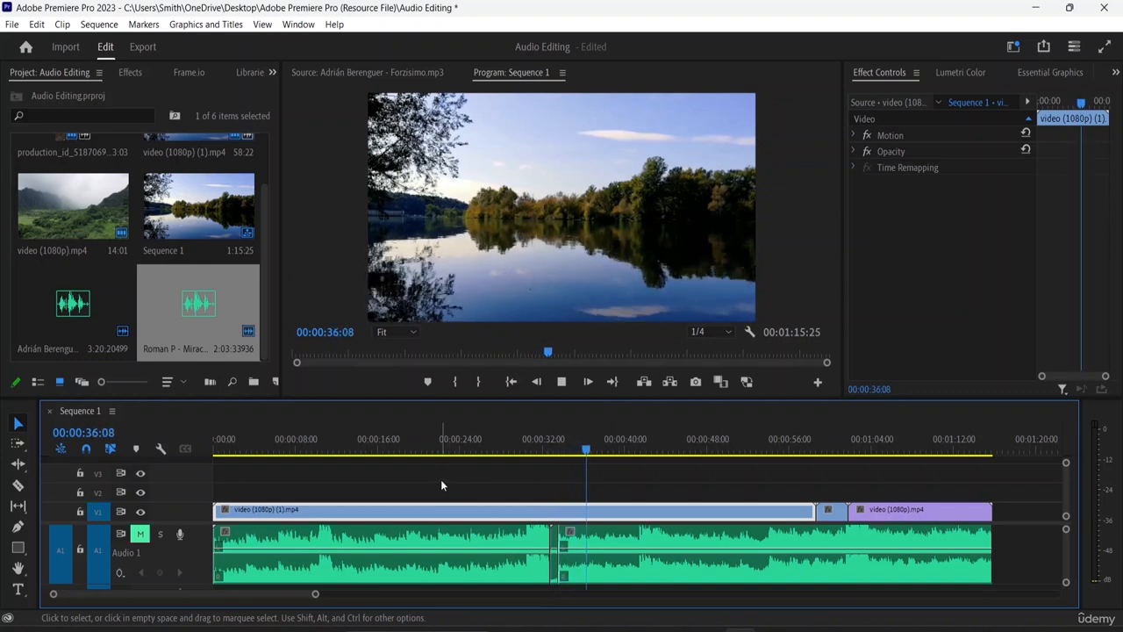
key("space")
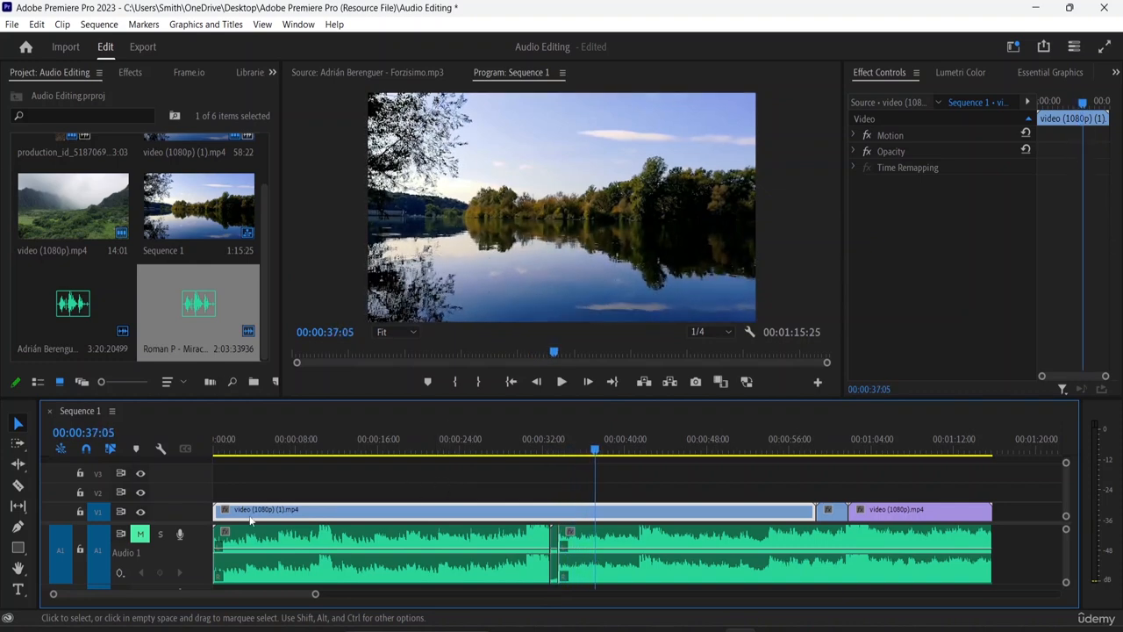
- Solo and unmute the A1 track, and play the sequence from the start to 00:00:02:12
left_click(160, 535)
left_click(138, 537)
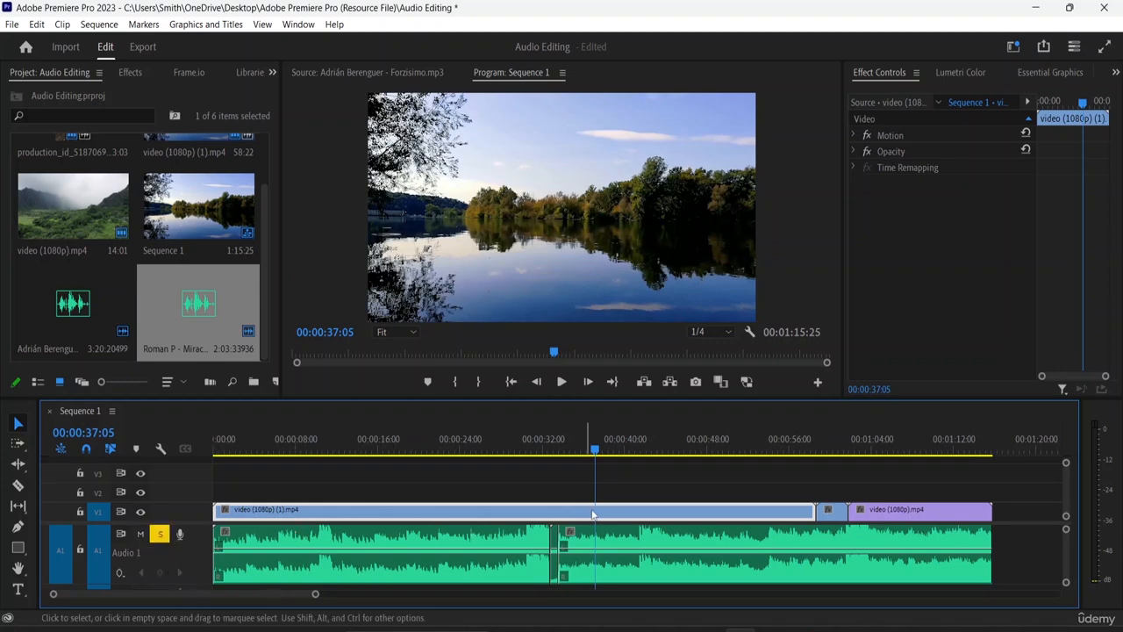
left_click_drag(596, 458, 285, 509)
key("Home")
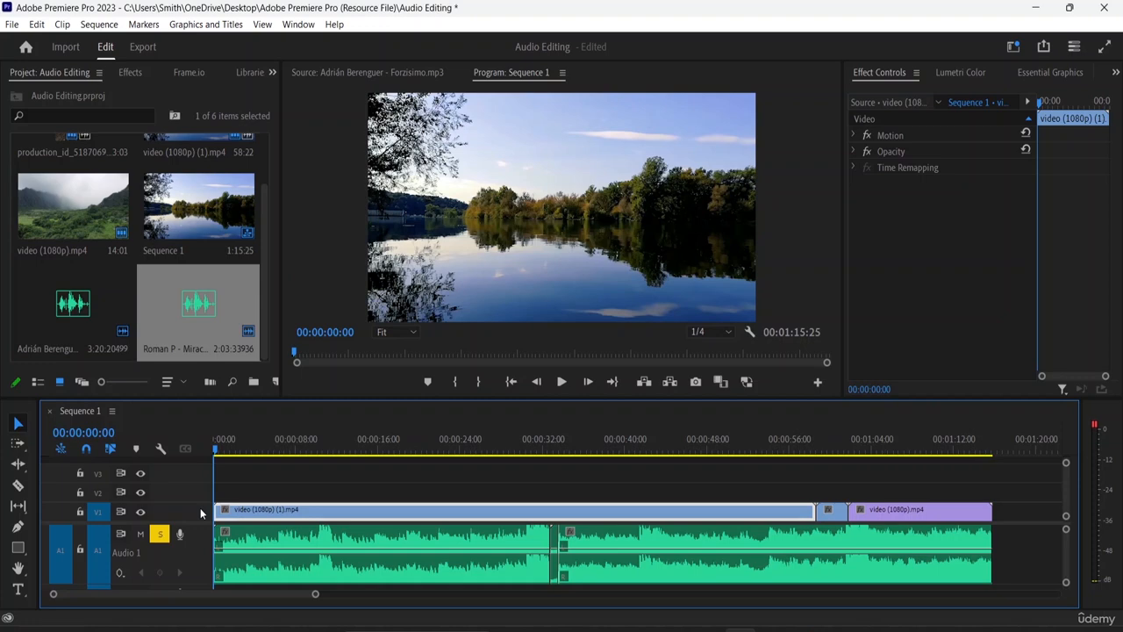
key("space")
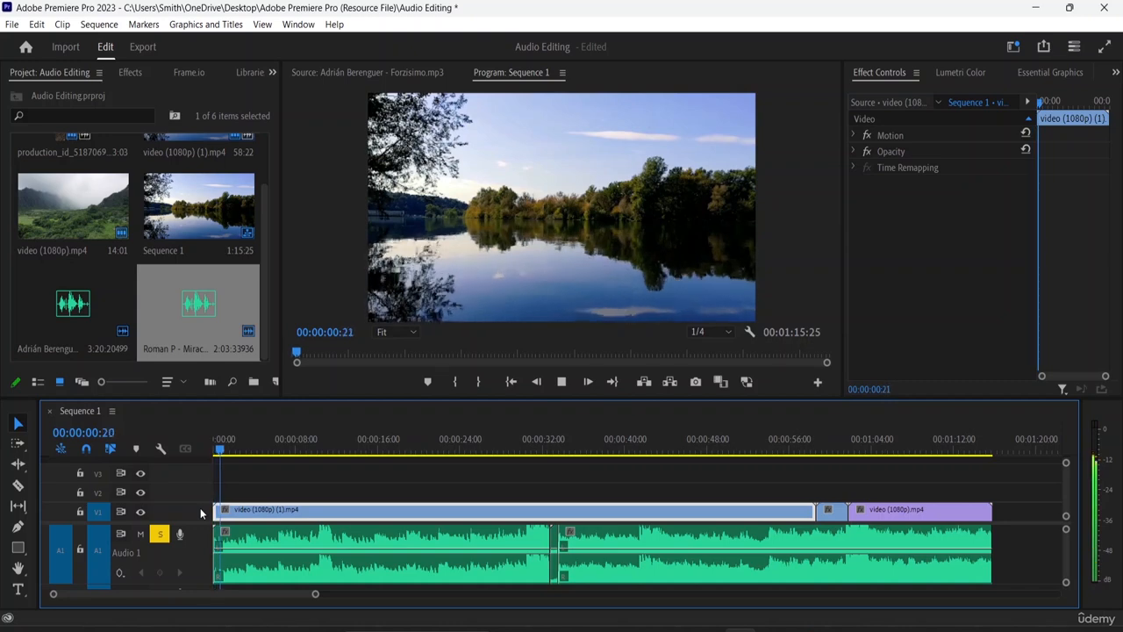
key("space")
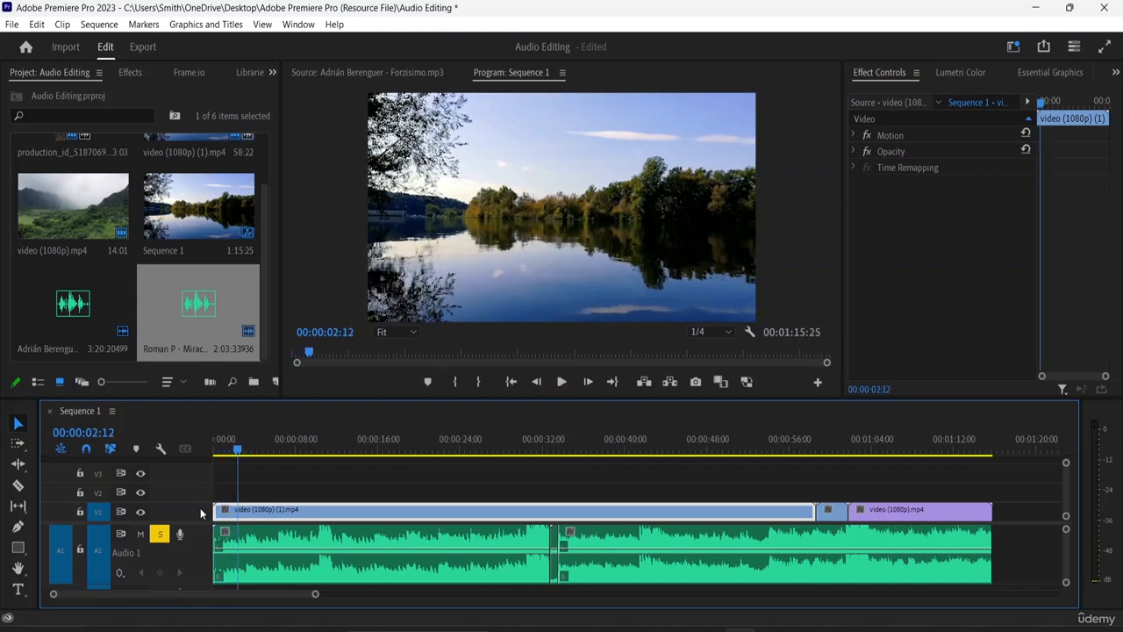
- Shift the first music clip on A1 over the short fragment at the cut so it meets the second music clip
scroll(175, 530, "down", 1)
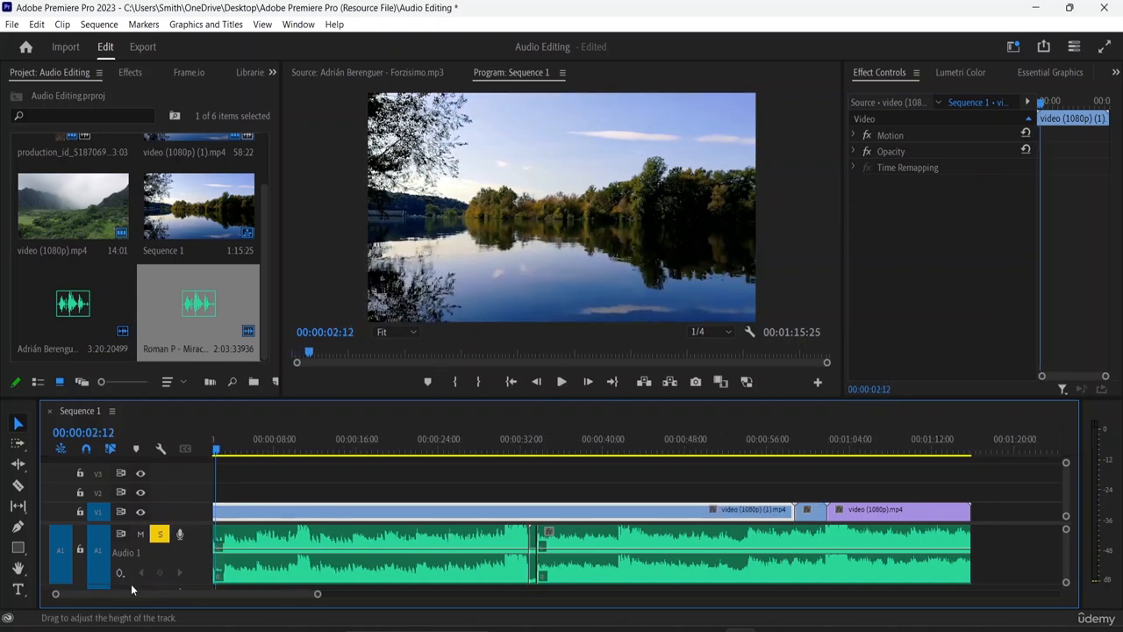
left_click(317, 532)
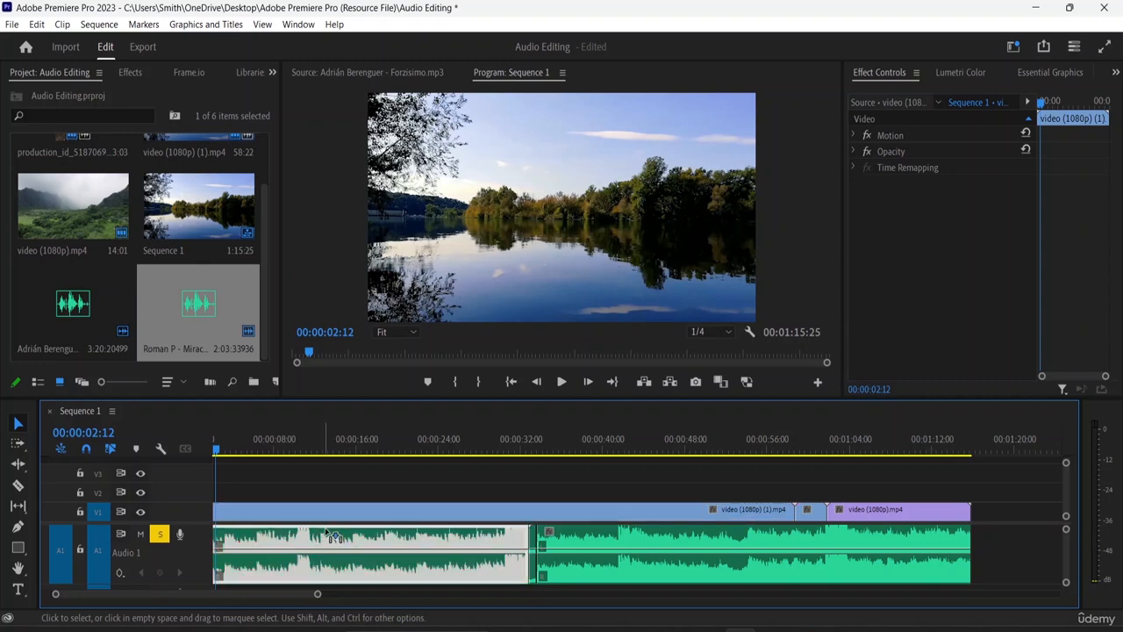
left_click(735, 538)
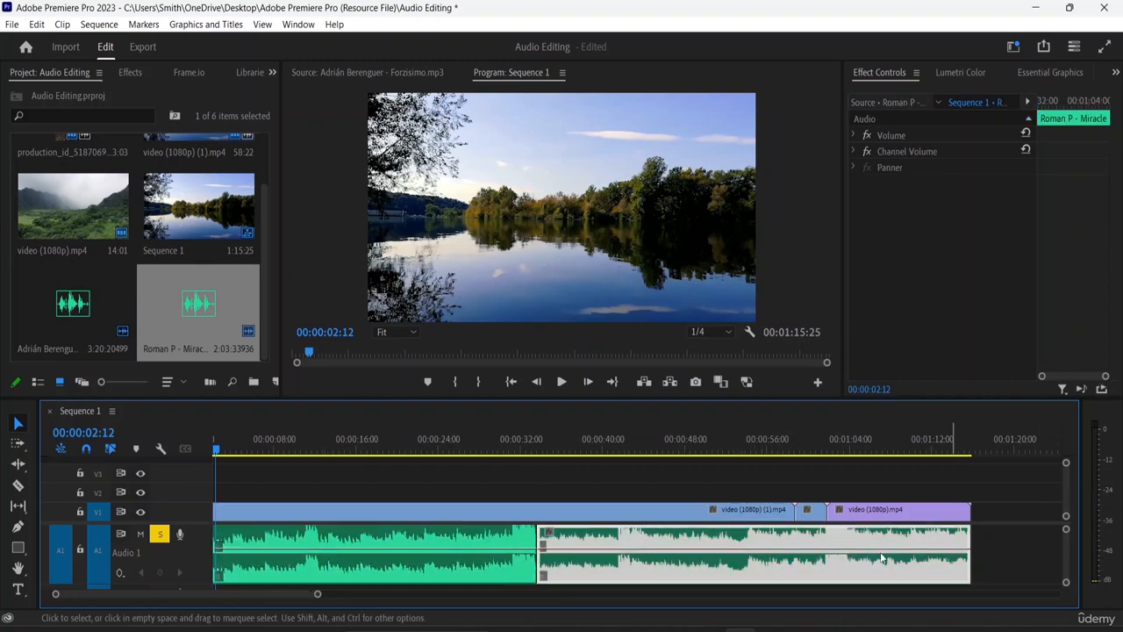
left_click(459, 551)
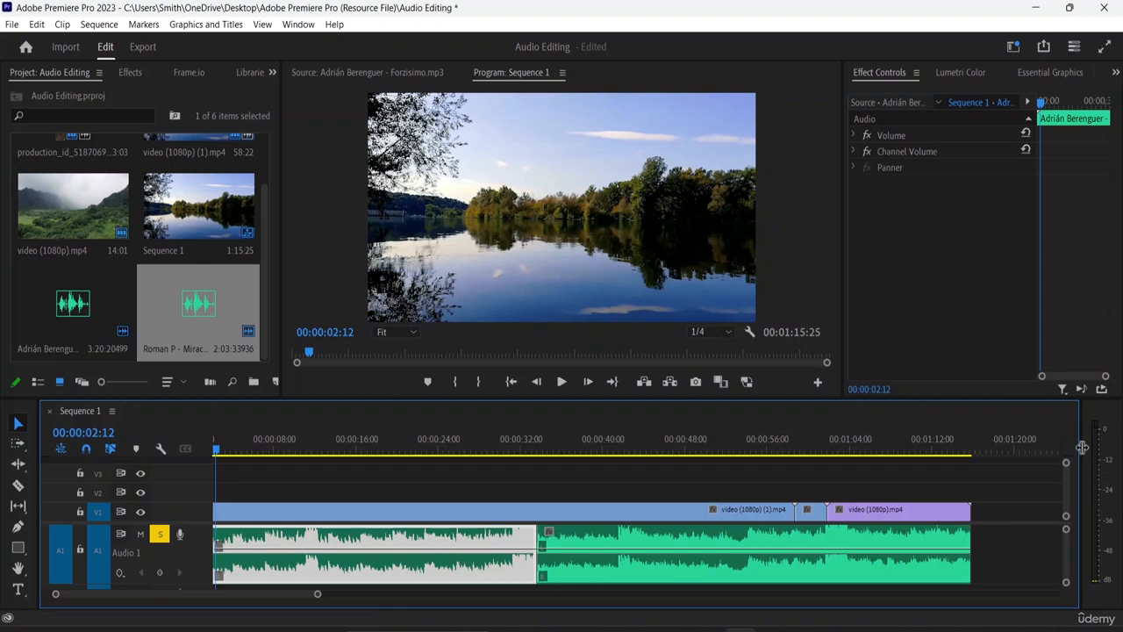
- Widen the audio meters and watch their levels while playing the sequence from 00:00:02:12 to 00:00:20:19
left_click_drag(1082, 448, 1043, 448)
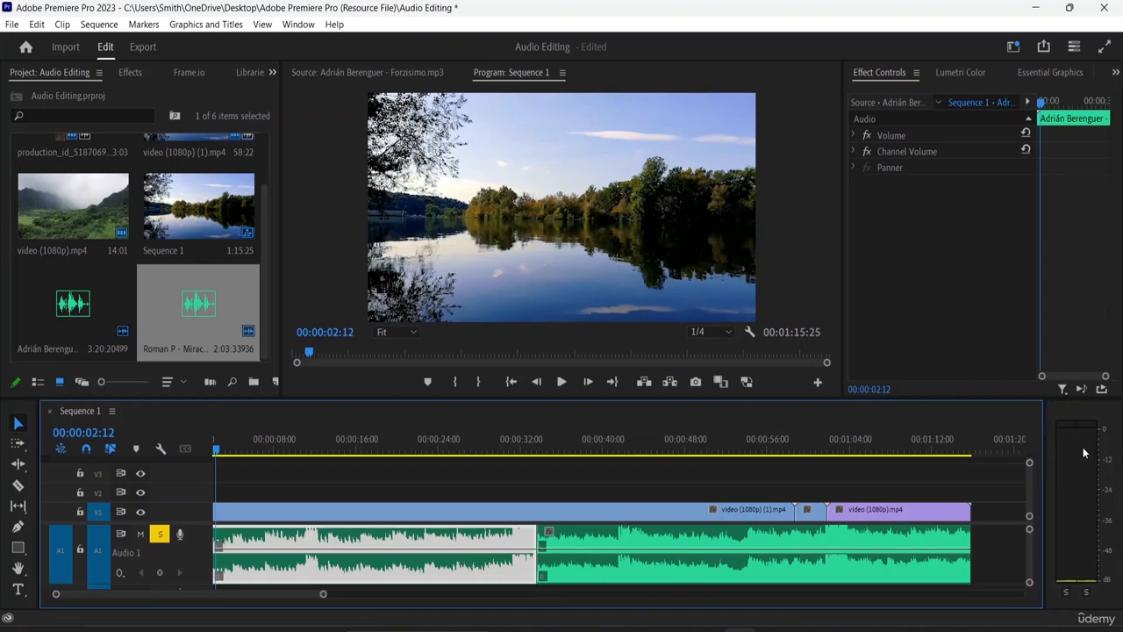
key("space")
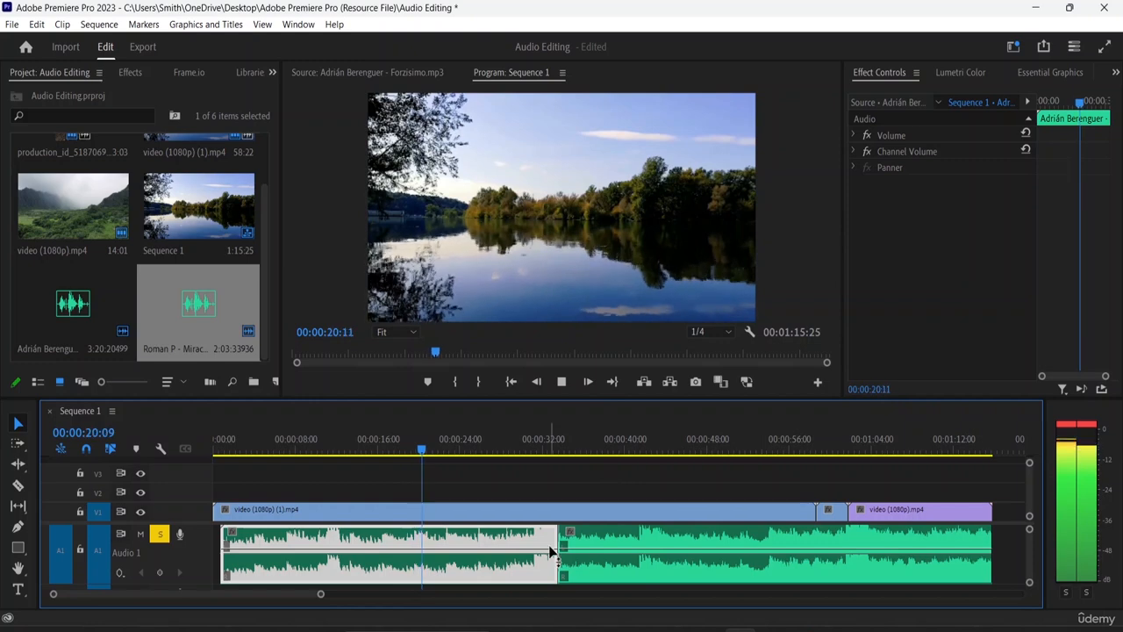
key("space")
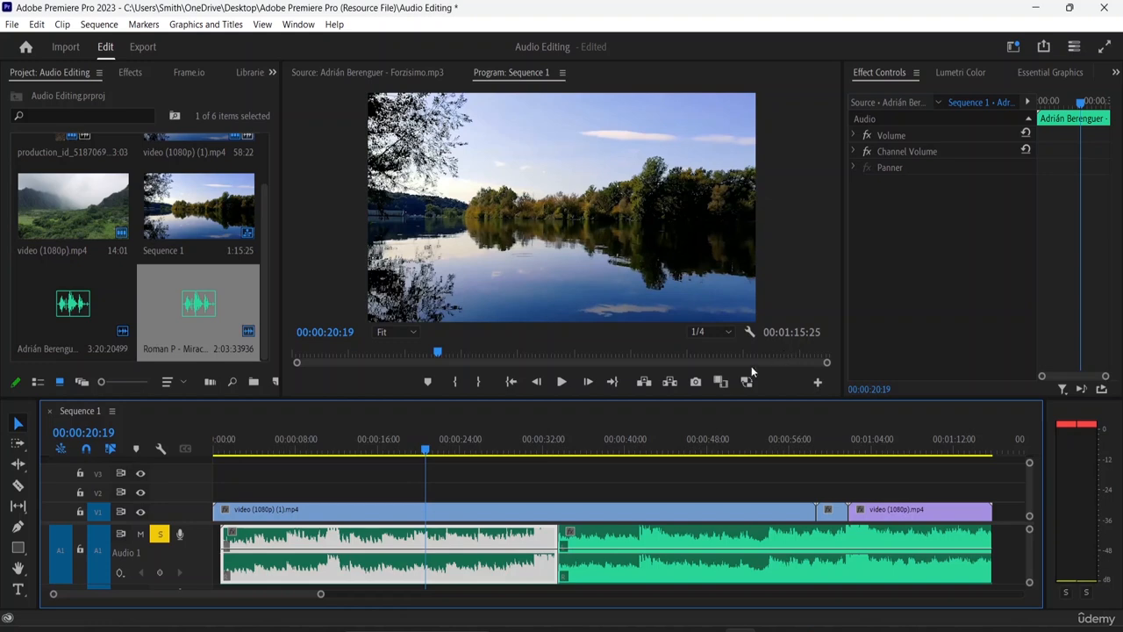
- Move the first music clip to the sequence start, butt the second against it and extend its end to the video's end
left_click_drag(363, 550, 359, 551)
mouse_move(632, 538)
left_mouse_down()
mouse_move(618, 538)
mouse_move(632, 542)
left_mouse_up()
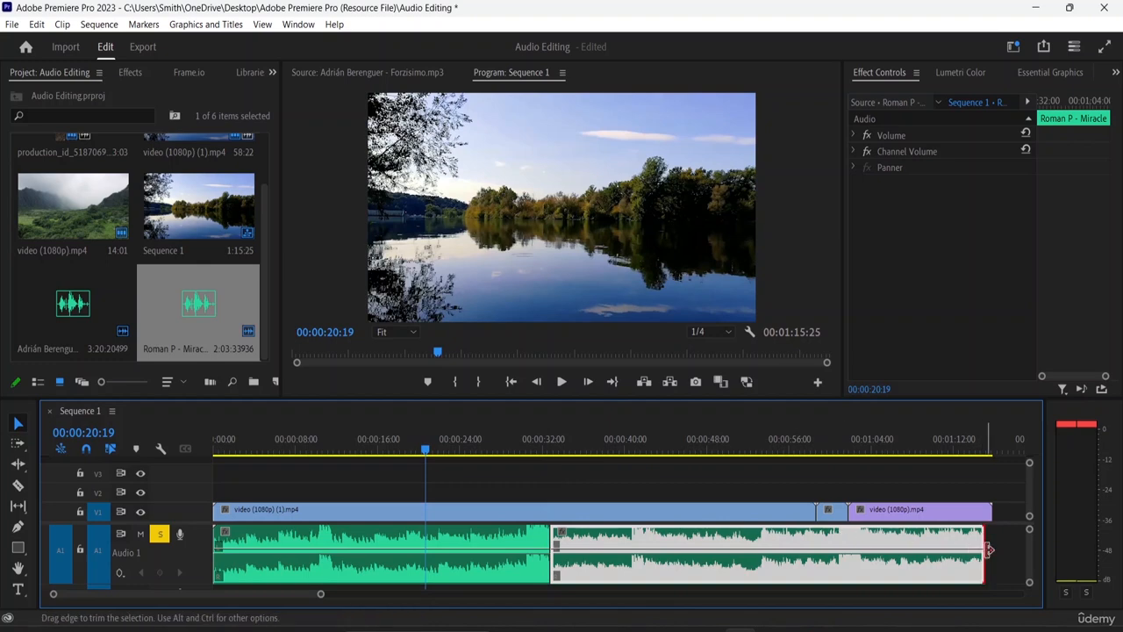
left_click_drag(985, 548, 995, 548)
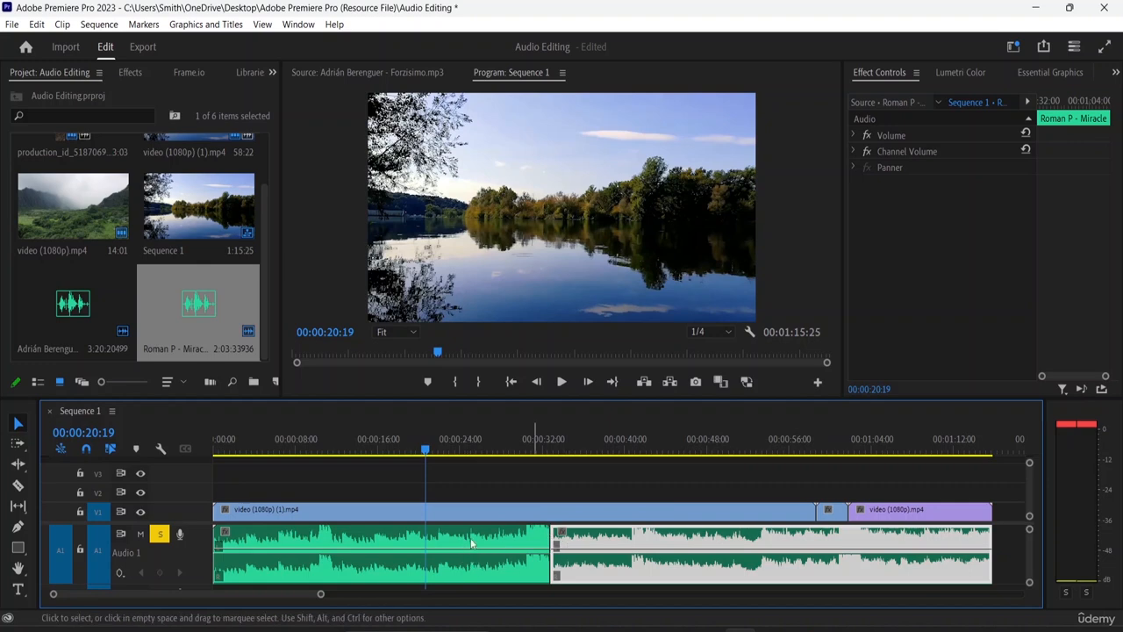
- Switch the A1 track's keyframe display from clip keyframes to track volume keyframes
scroll(130, 553, "down", 3)
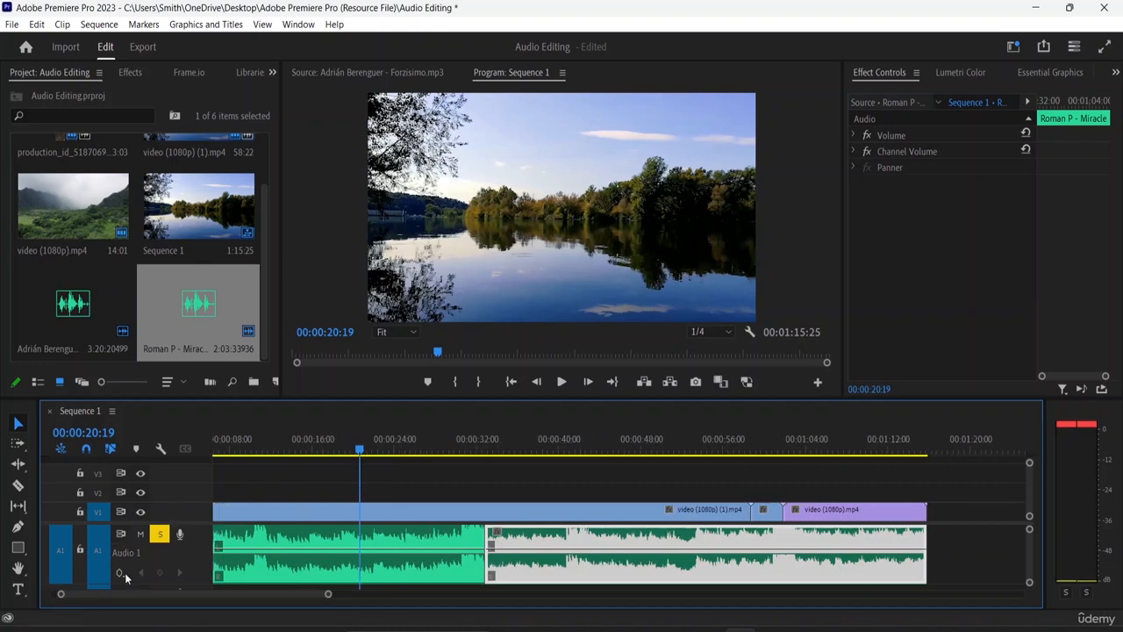
left_click(126, 576)
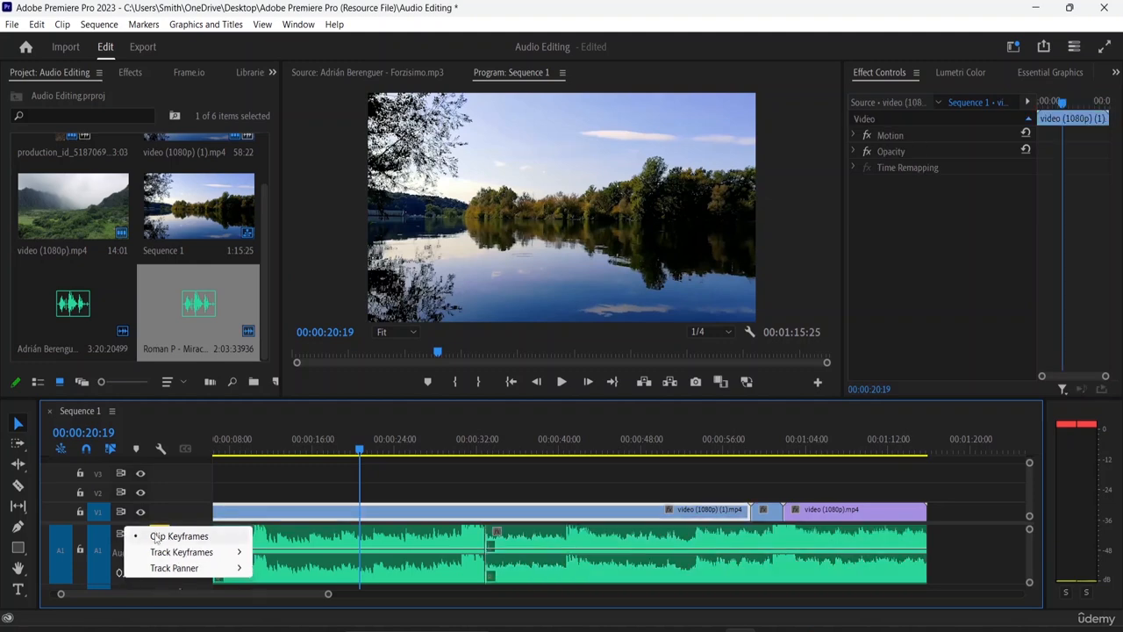
mouse_move(182, 557)
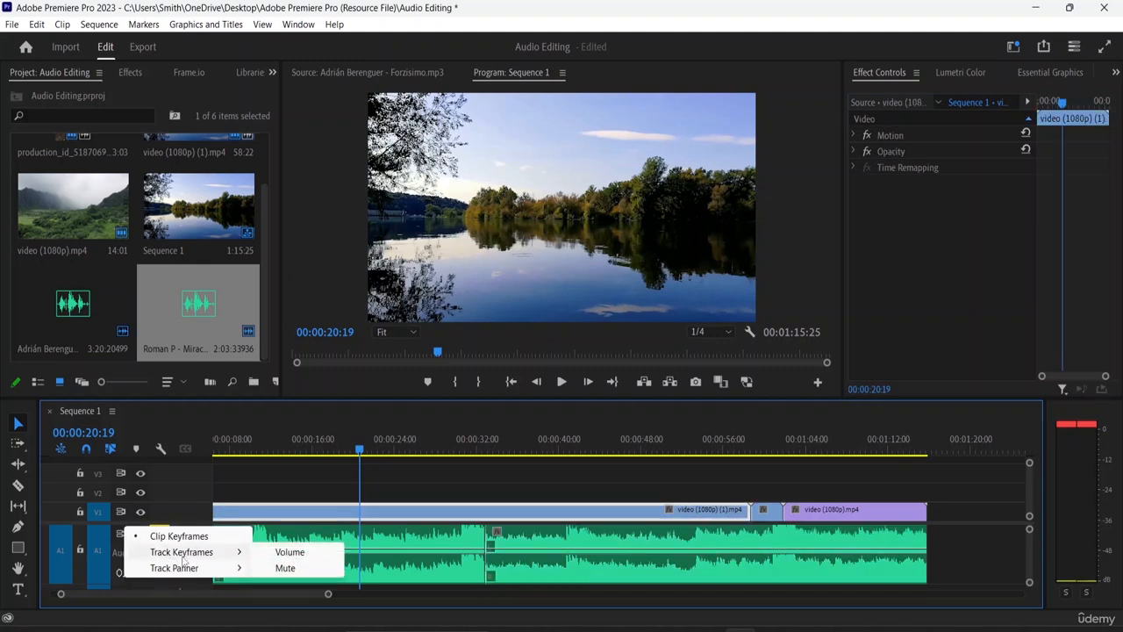
left_click(277, 551)
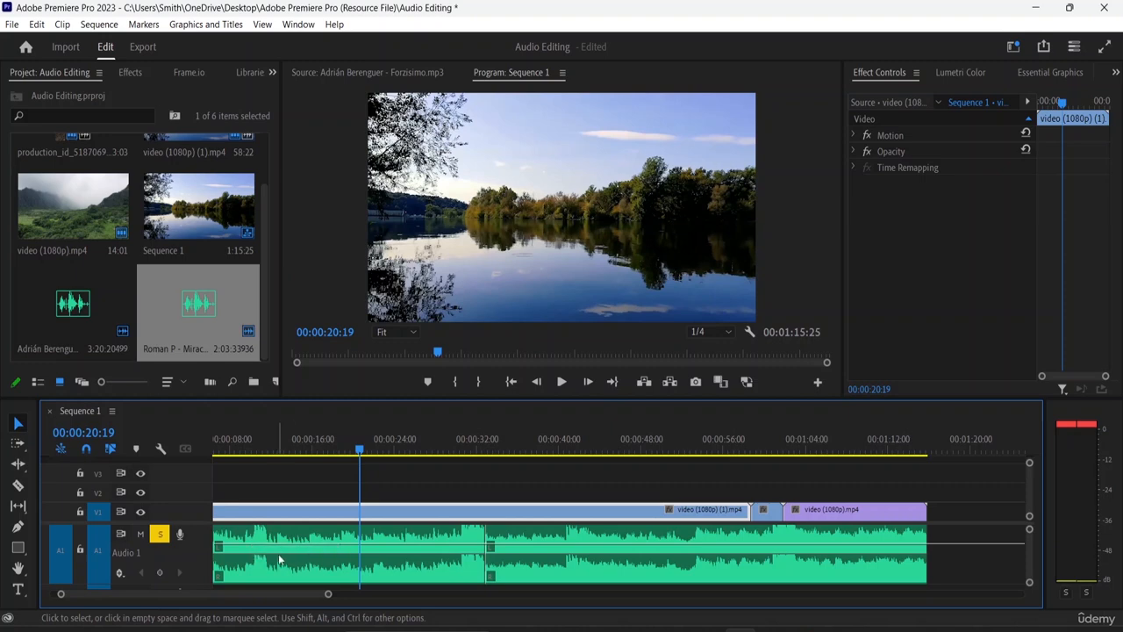
- Add a sequence marker at 00:00:13:20
left_click_drag(358, 452, 287, 463)
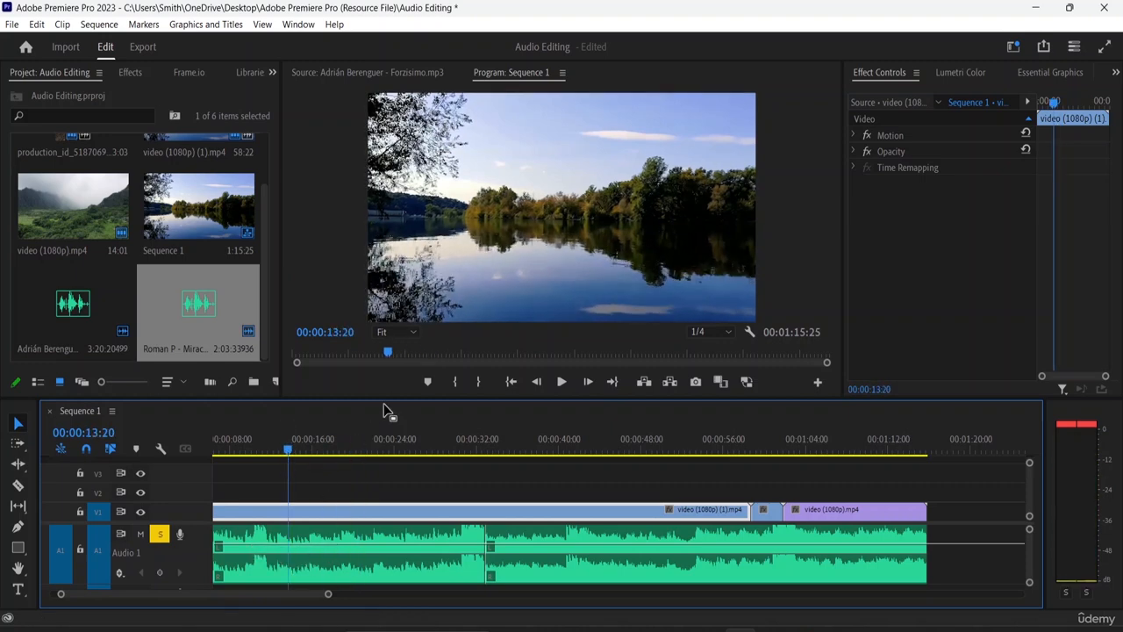
key("m")
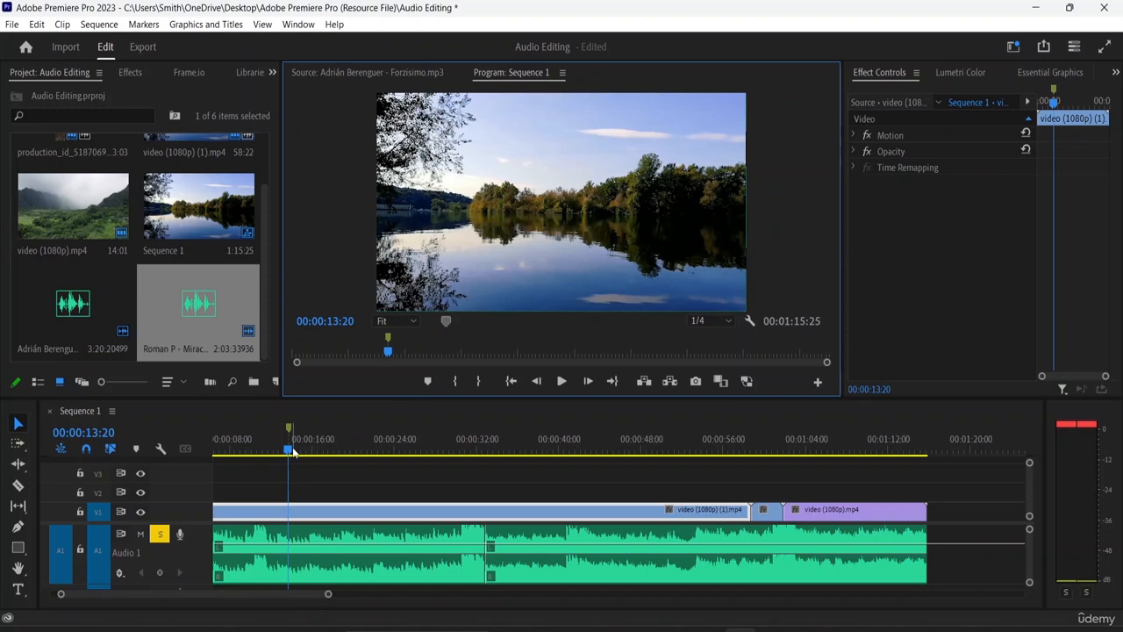
- Add a sequence marker at 00:00:22:03
left_click_drag(287, 452, 375, 456)
left_click(428, 381)
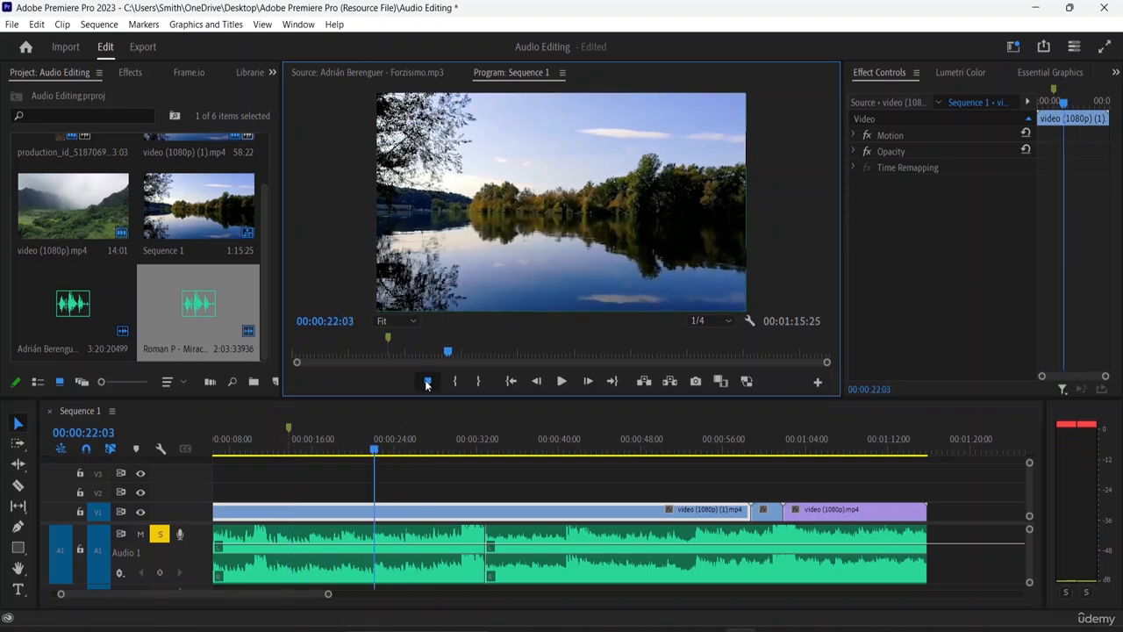
- Keep A1 on track volume keyframes, lower its volume line to near the bottom of the clips, and play from 00:00:09:29
left_click(119, 572)
mouse_move(168, 603)
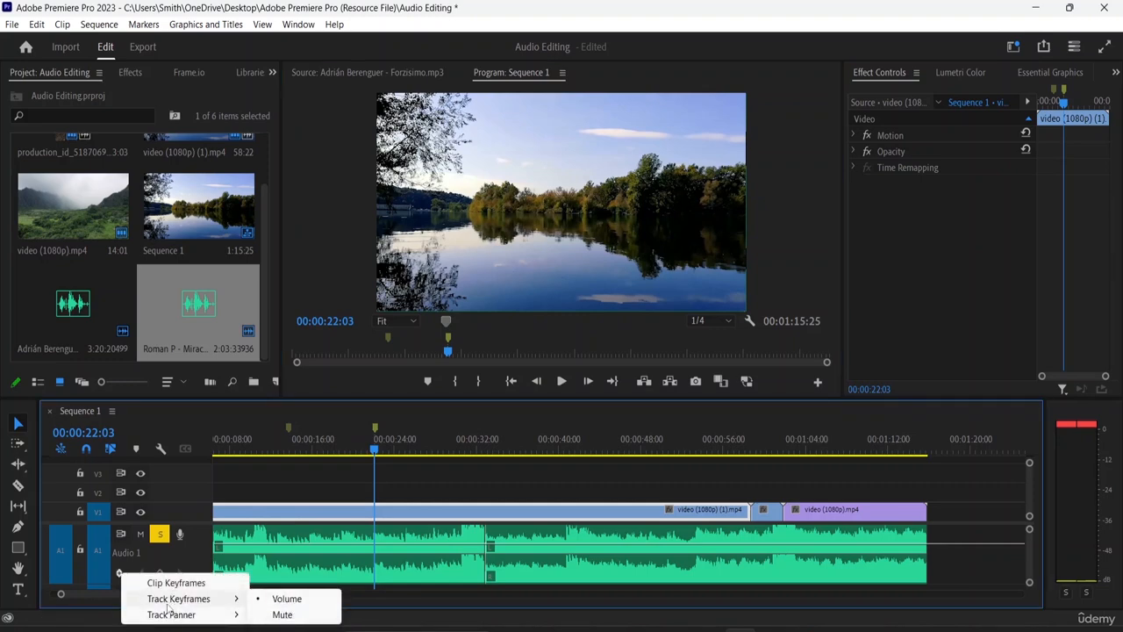
left_click(290, 611)
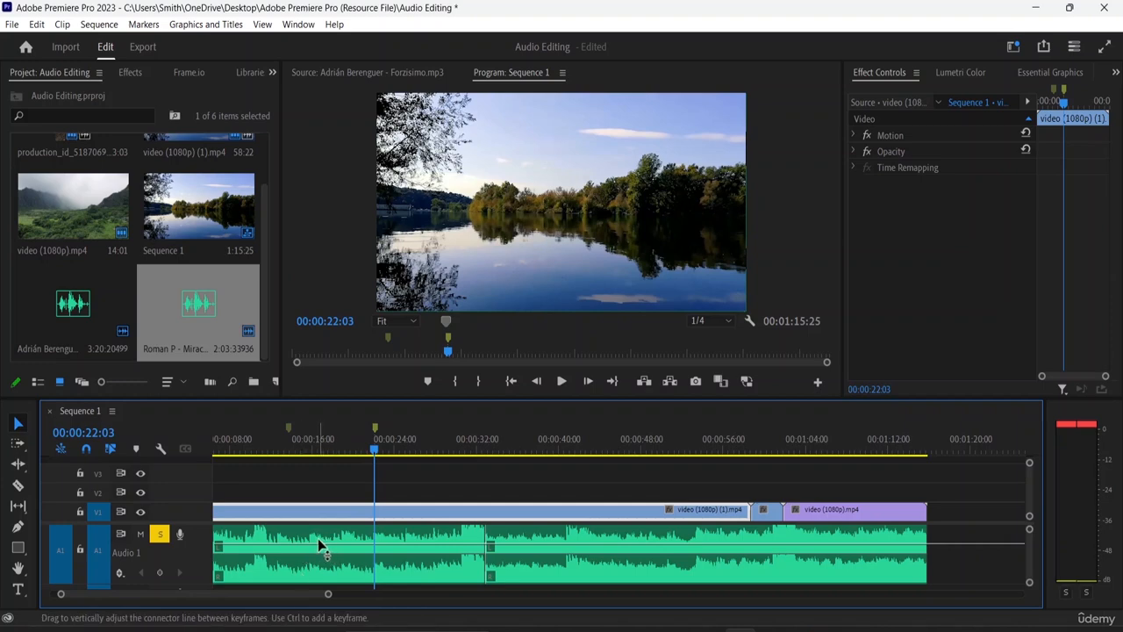
left_click_drag(321, 544, 320, 569)
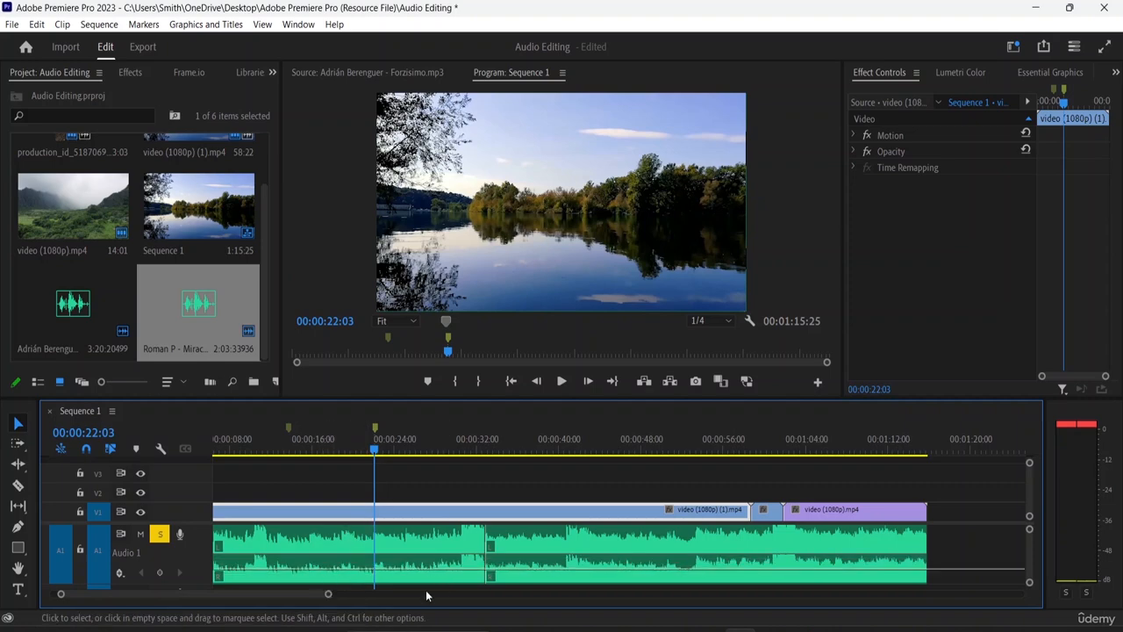
left_click_drag(374, 450, 315, 473)
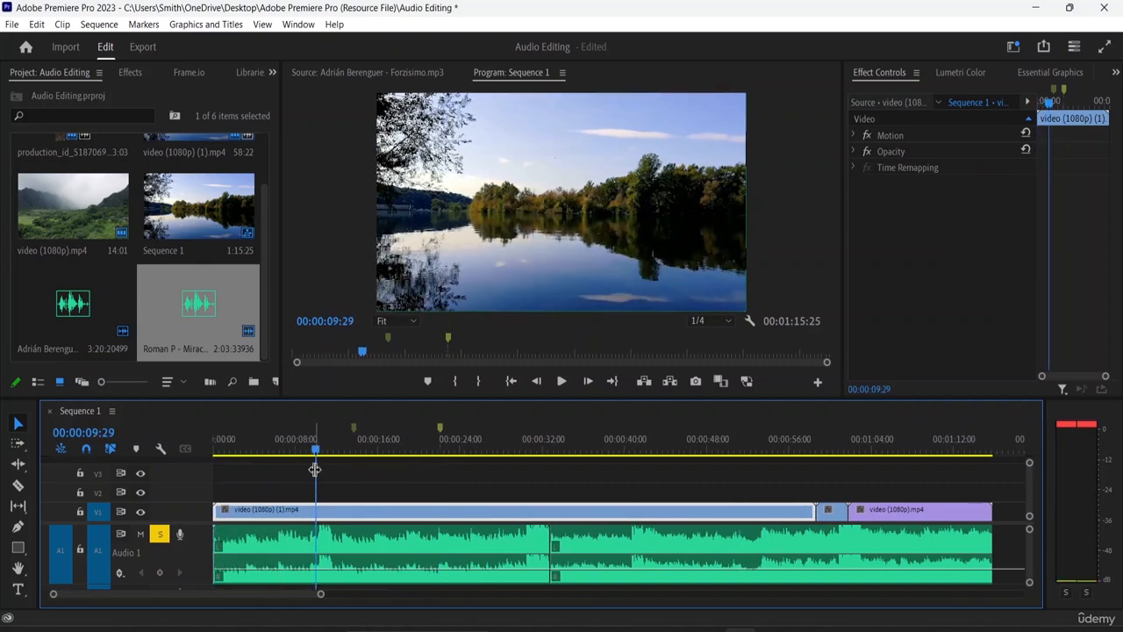
key("space")
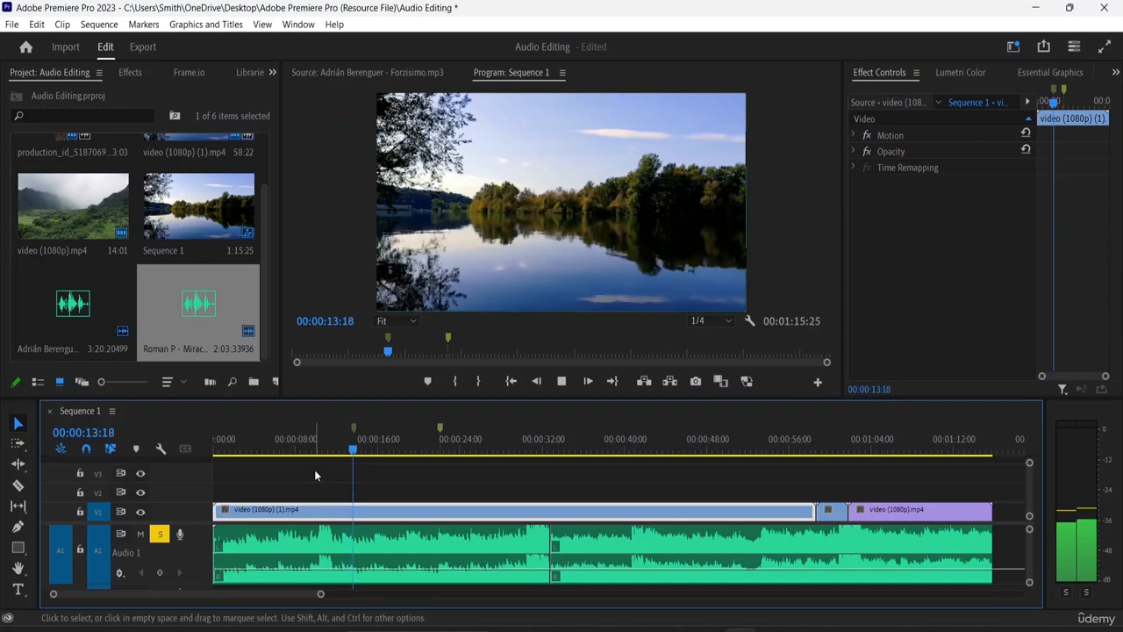
- Select the first music clip and raise the A1 track's volume line to about the middle of the clips during playback
left_click(418, 566)
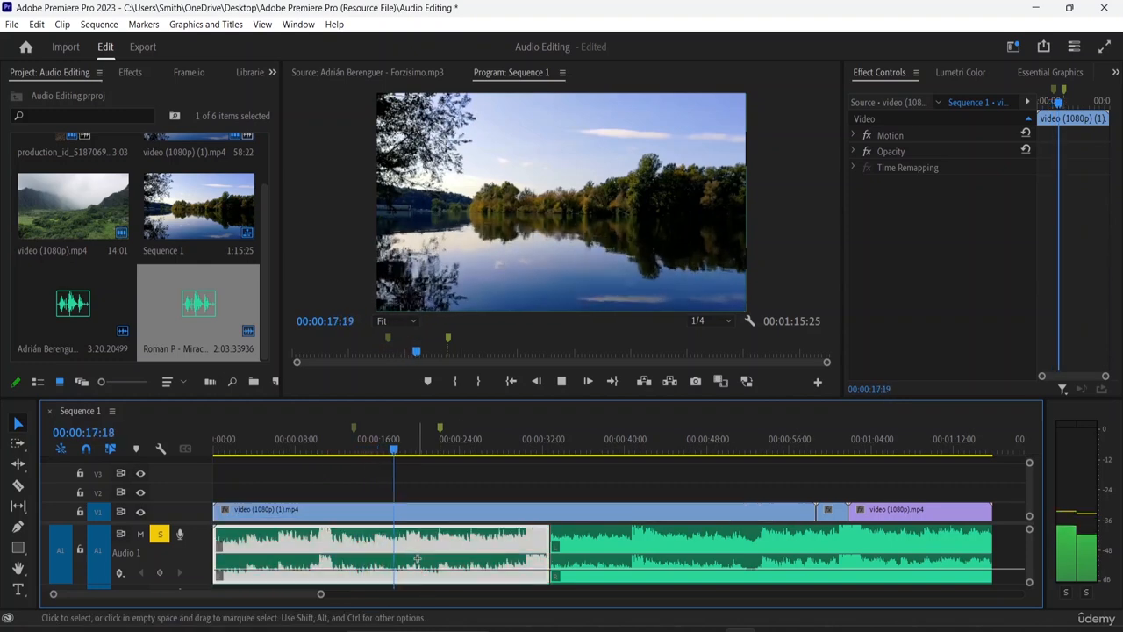
scroll(507, 591, "right", 5)
scroll(507, 584, "left", 5)
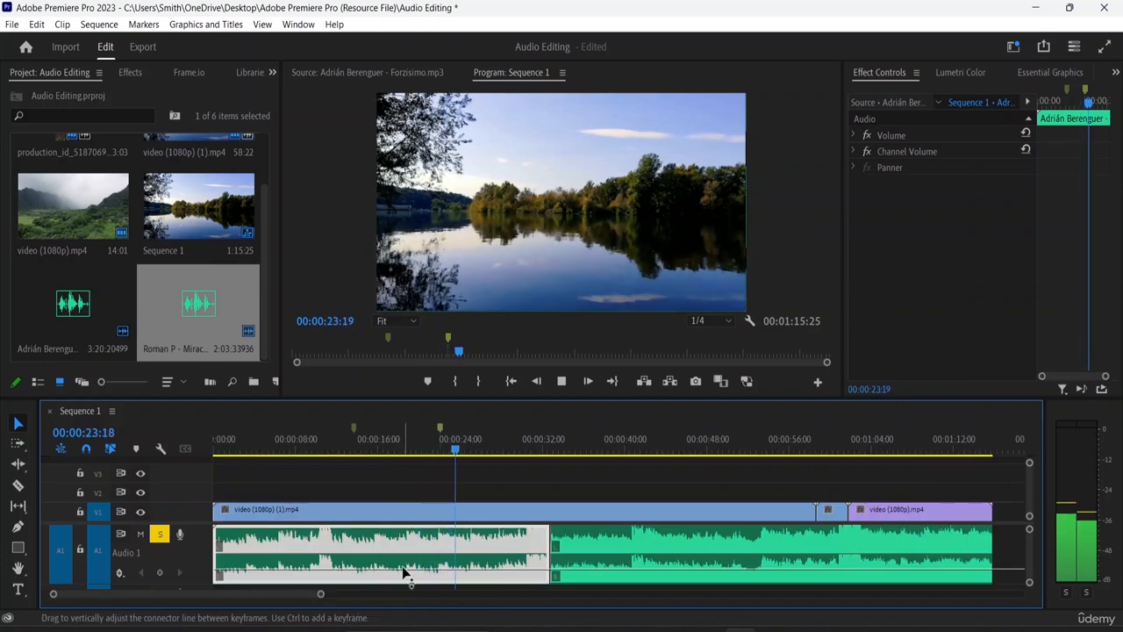
left_click_drag(403, 566, 407, 554)
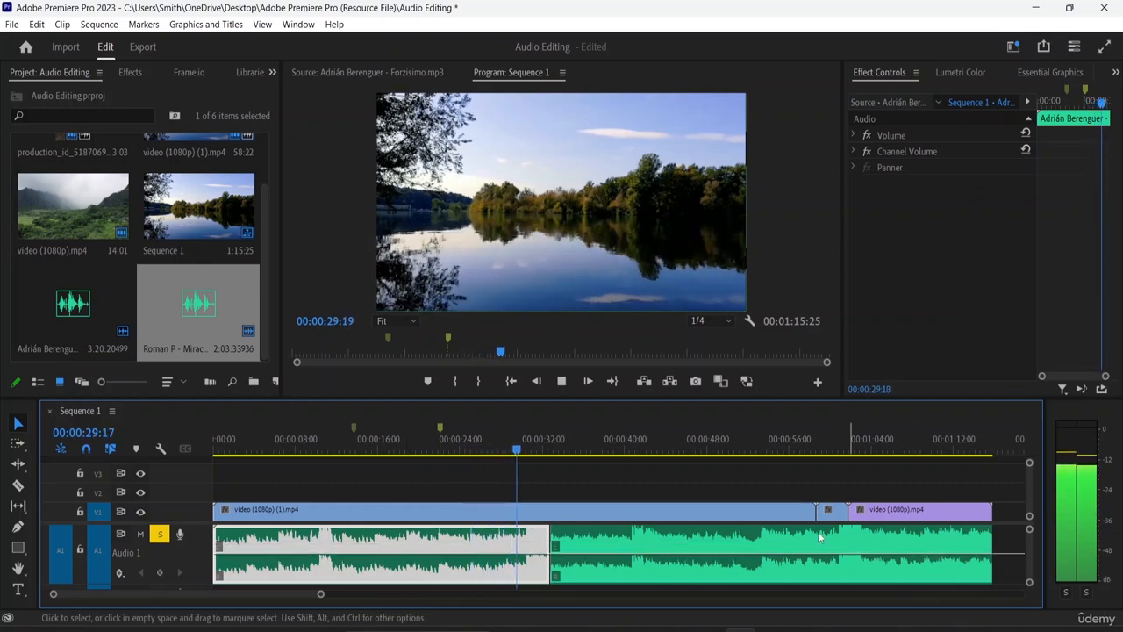
- Switch the A1 track's keyframe display to track mute keyframes and back to track volume keyframes
left_click(121, 573)
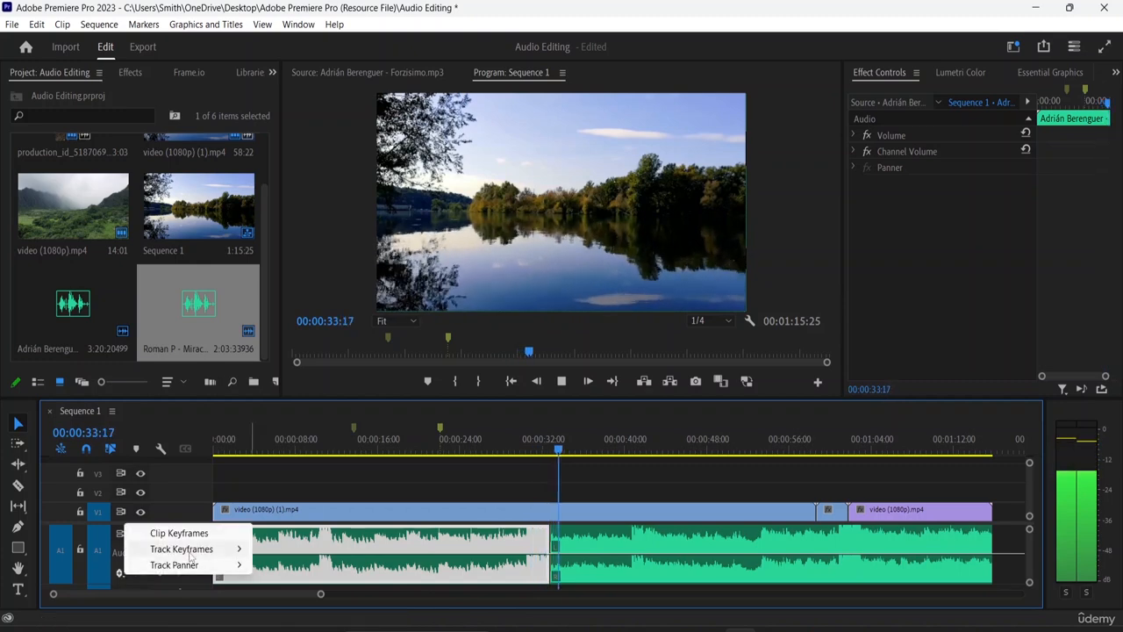
mouse_move(193, 549)
left_click(279, 565)
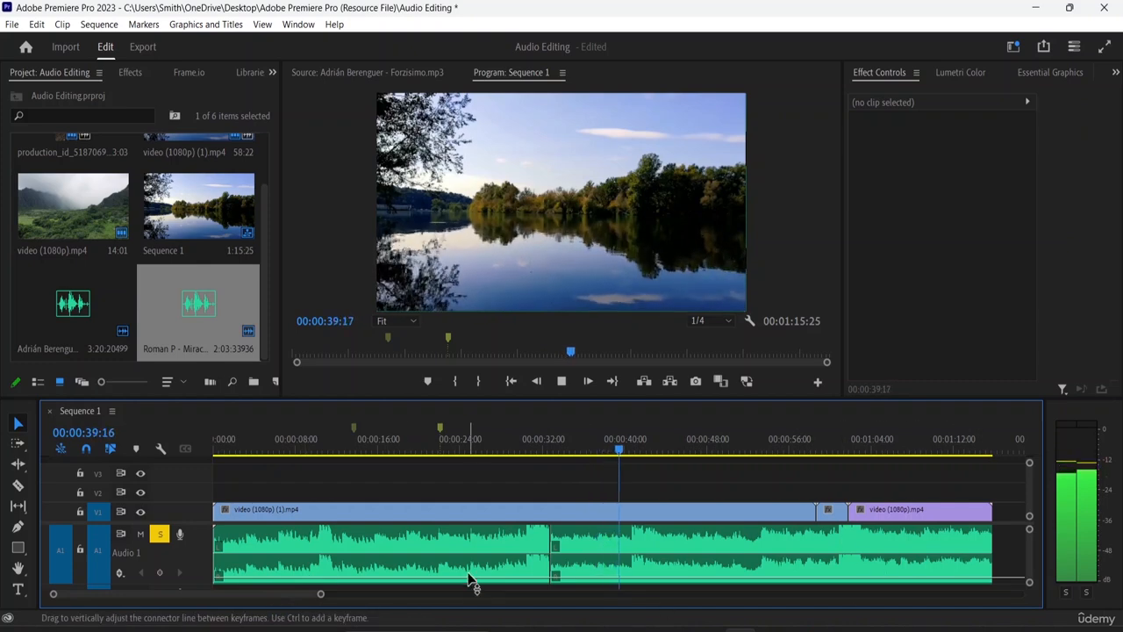
left_click(119, 572)
mouse_move(224, 596)
left_click(265, 597)
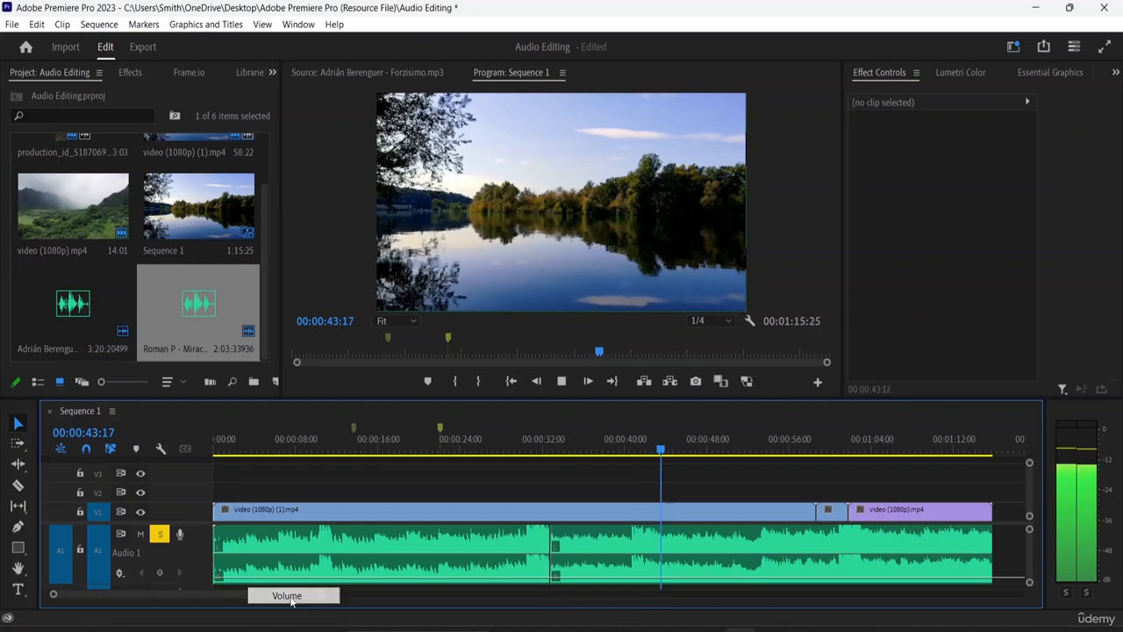